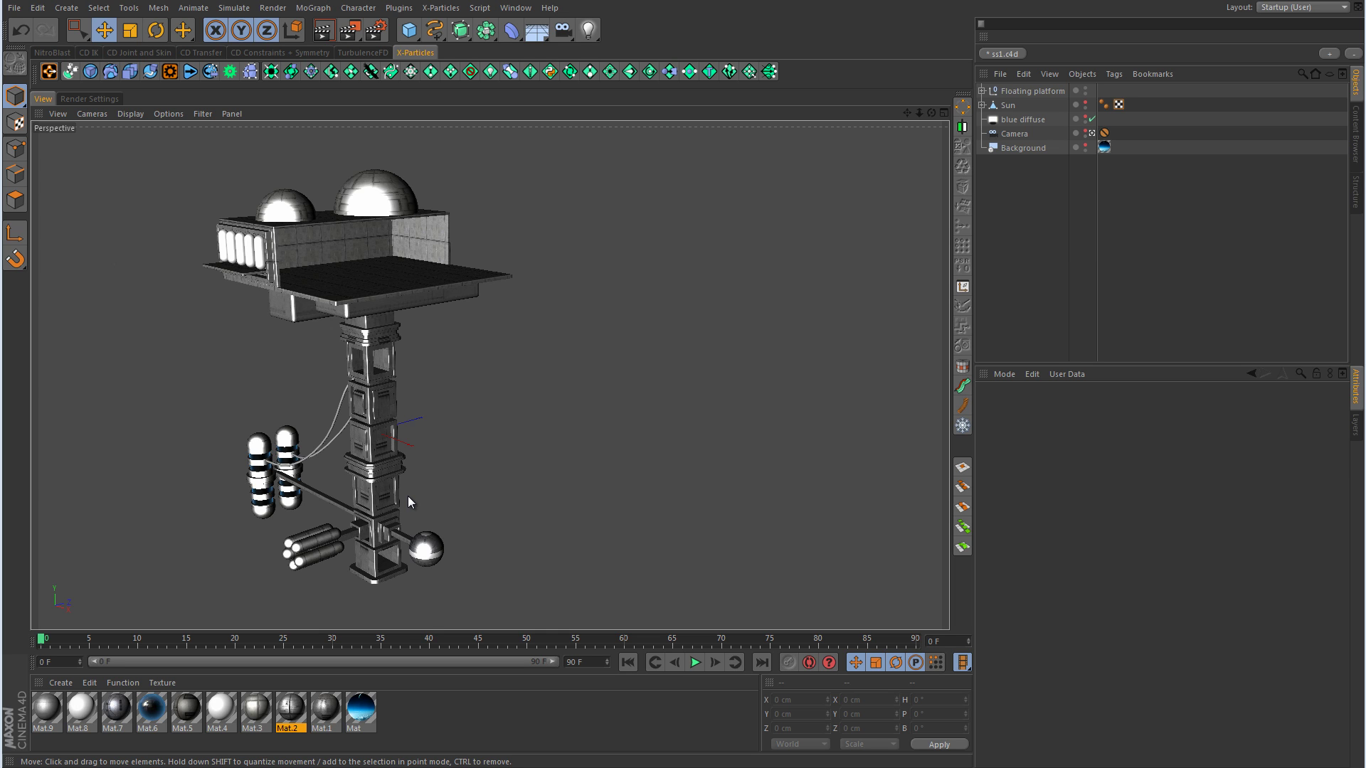
Step: Examine the Filter shader in Mat.2's specular colour channel, comparing its texture preview with clipping disabled and enabled
double_click(291, 708)
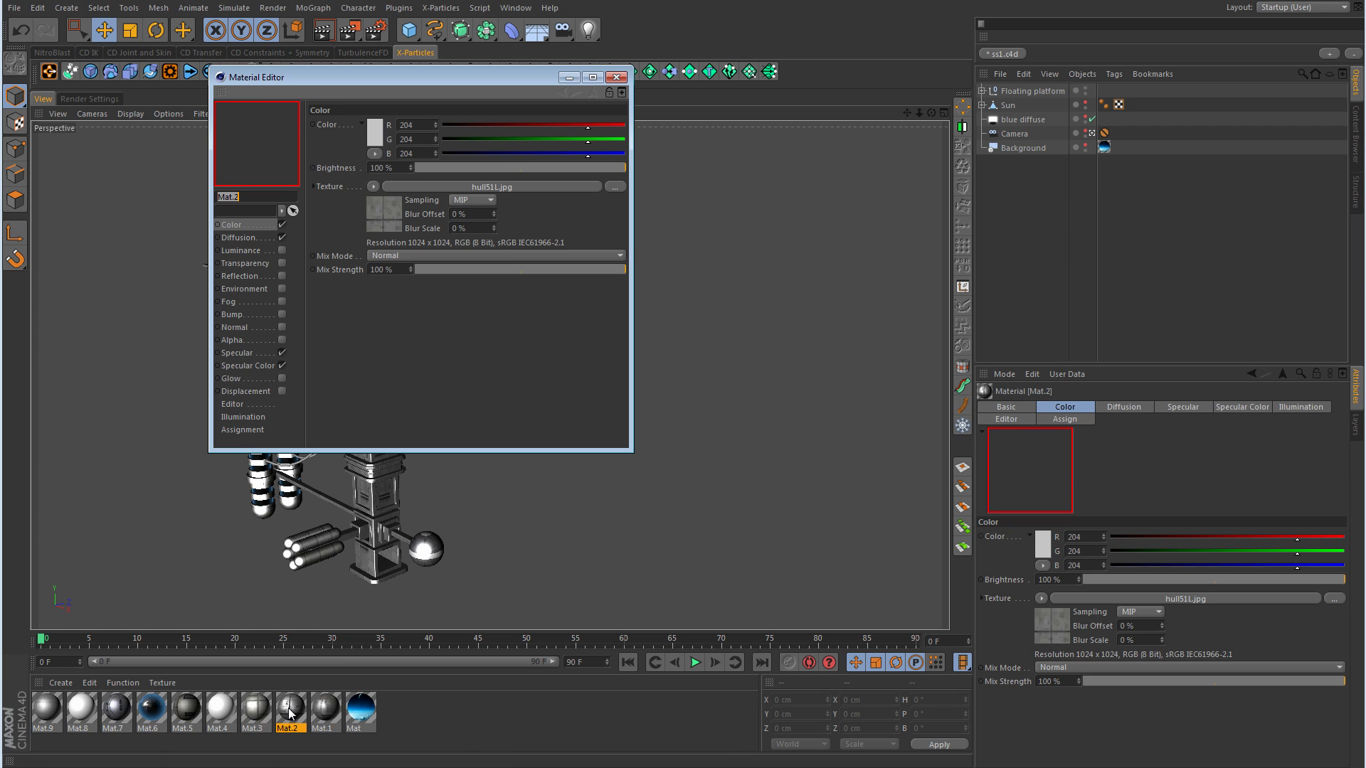
left_click(263, 365)
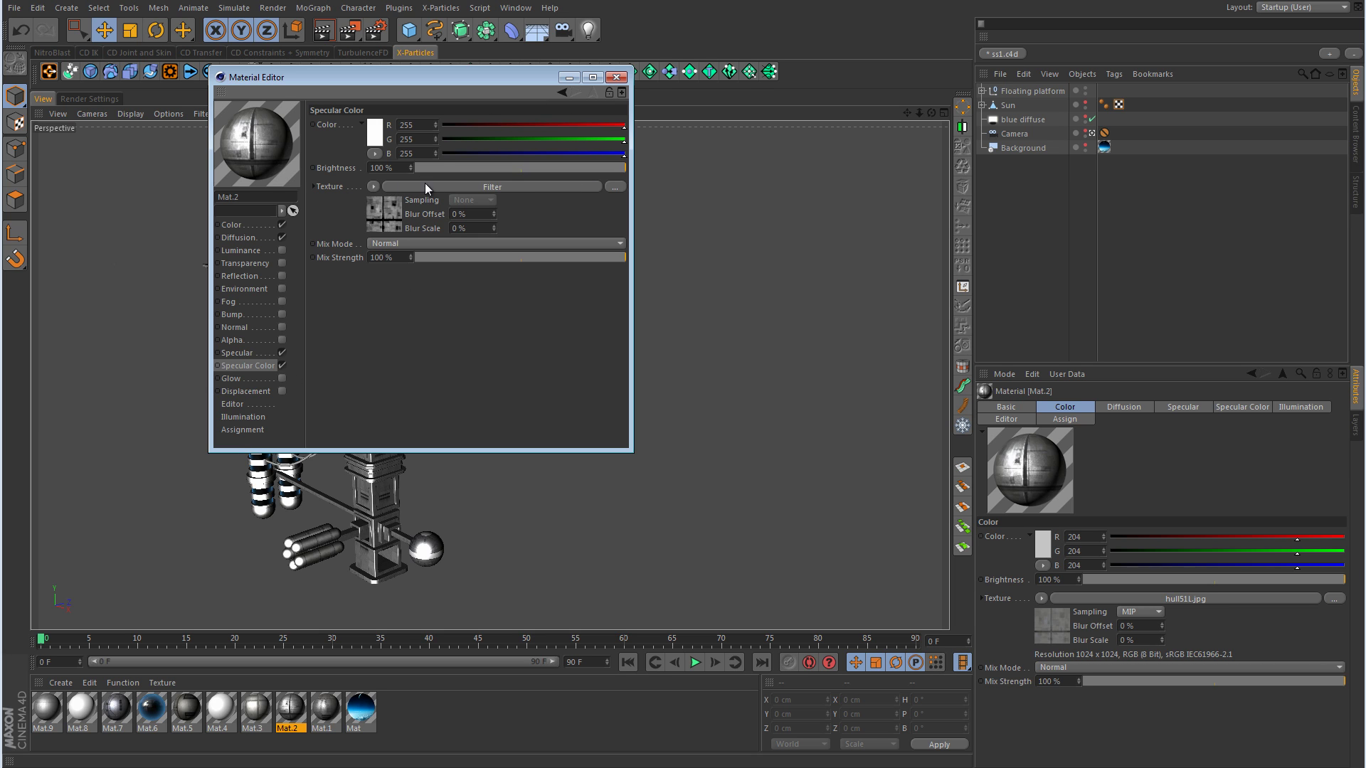
left_click(371, 188)
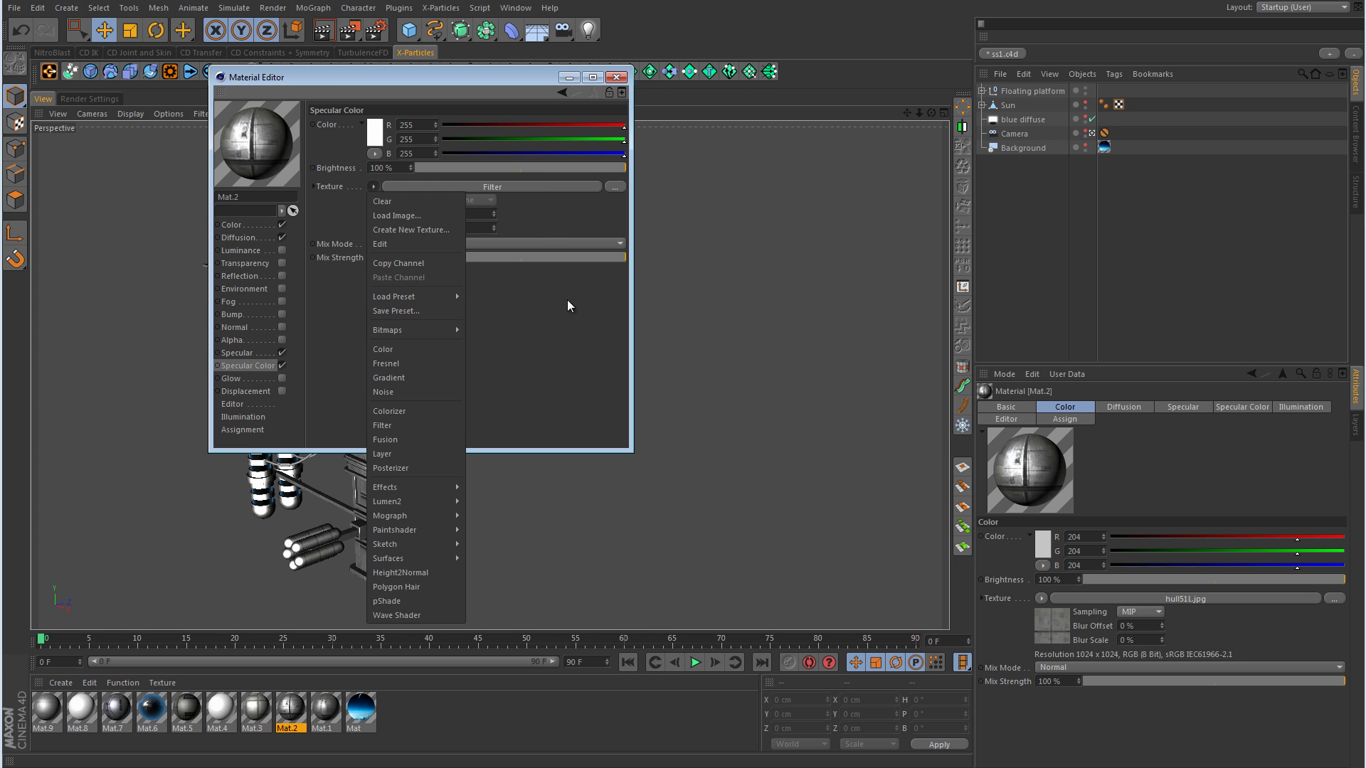
left_click(528, 187)
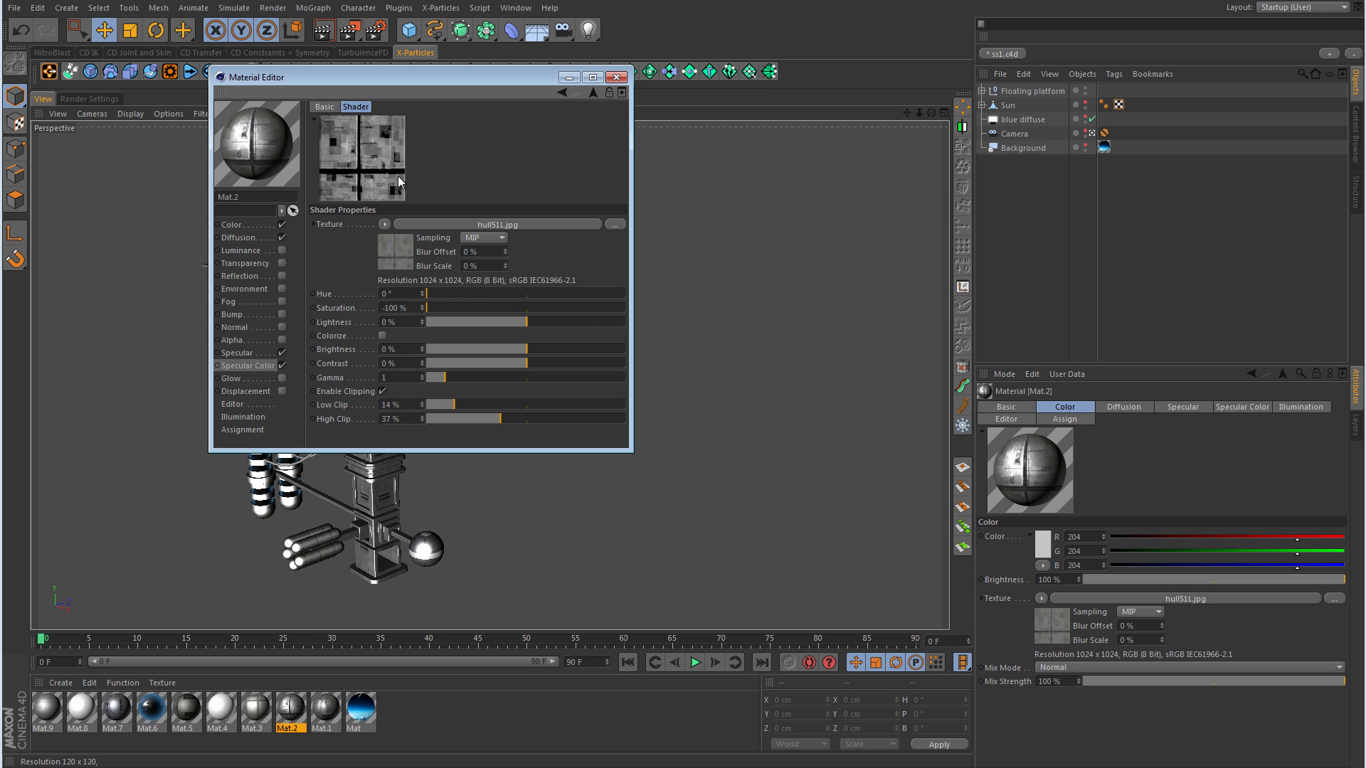
left_click(382, 391)
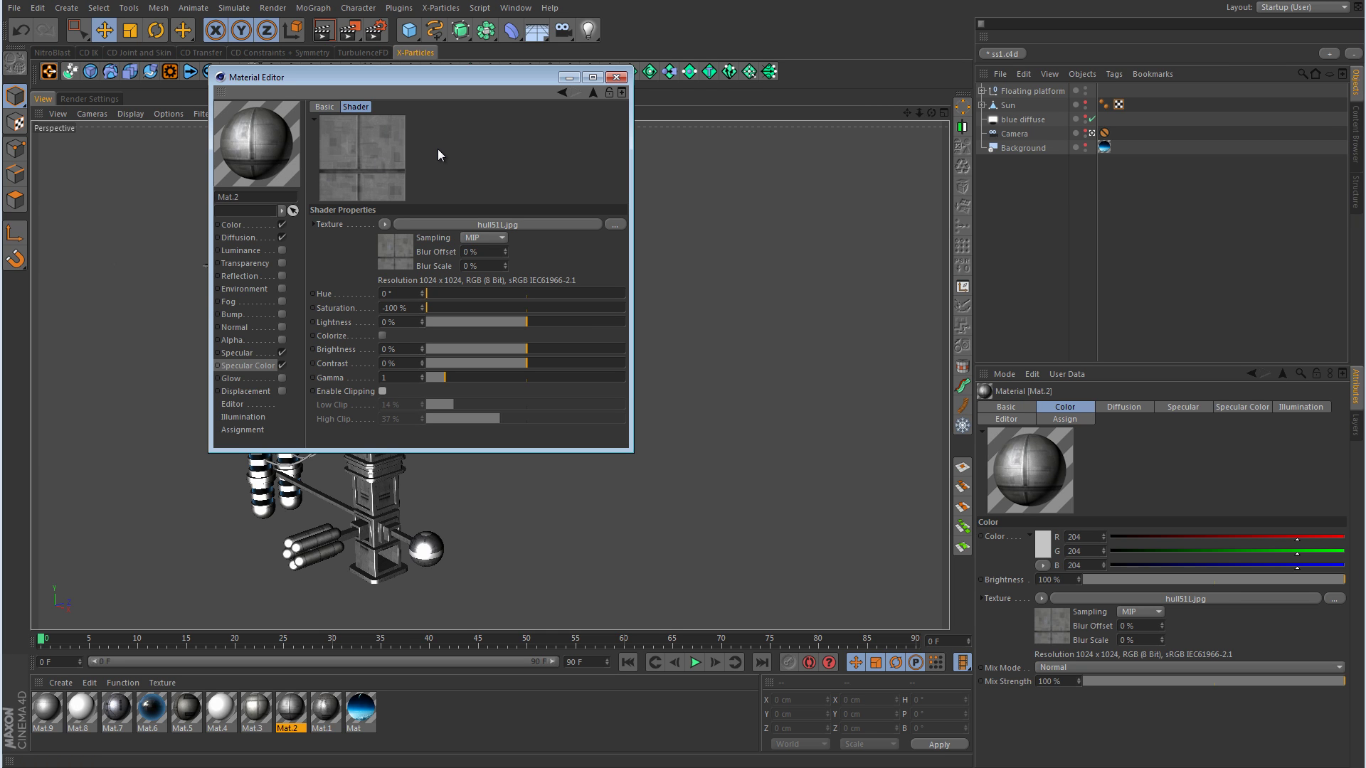
left_click(382, 390)
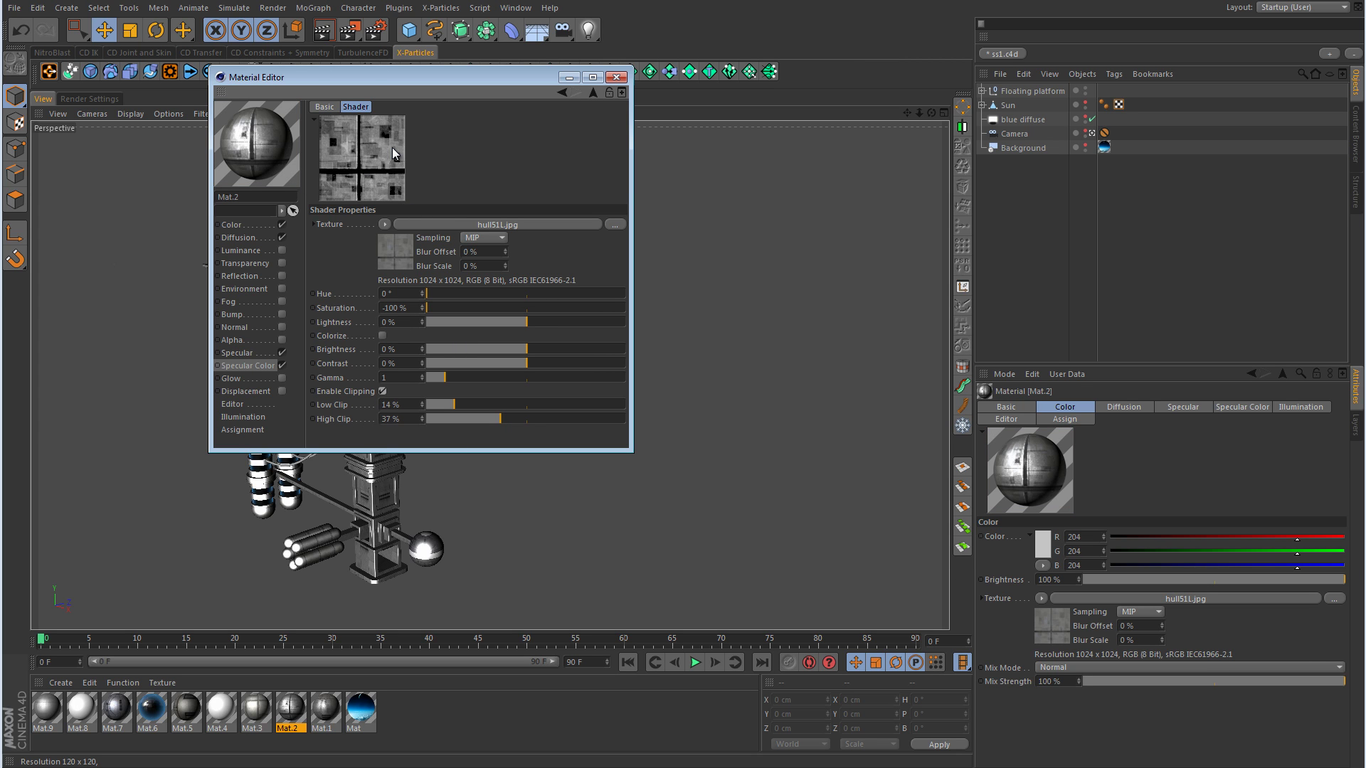
left_click(616, 76)
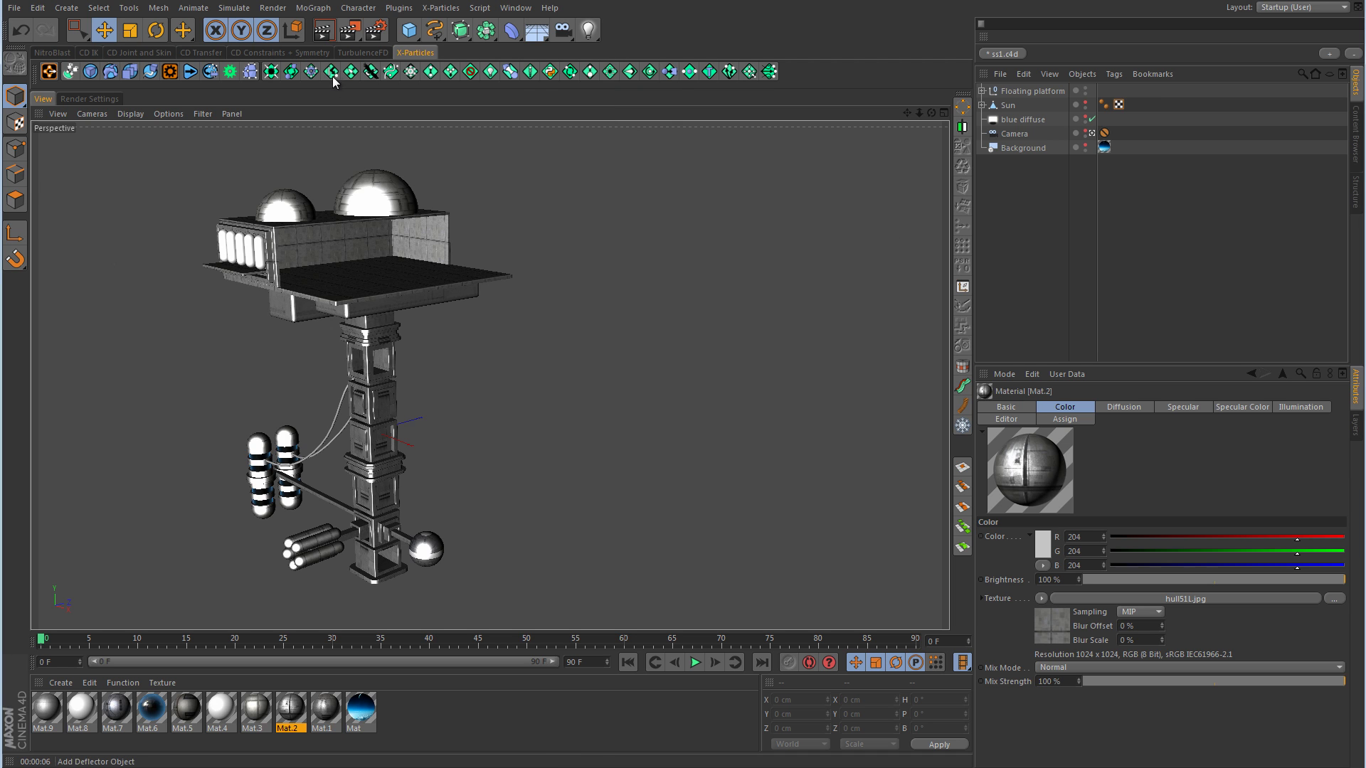
Step: Preview-render the floating platform in the viewport, and leave the scene camera for a close free view of the upper deck and domes
left_click(326, 31)
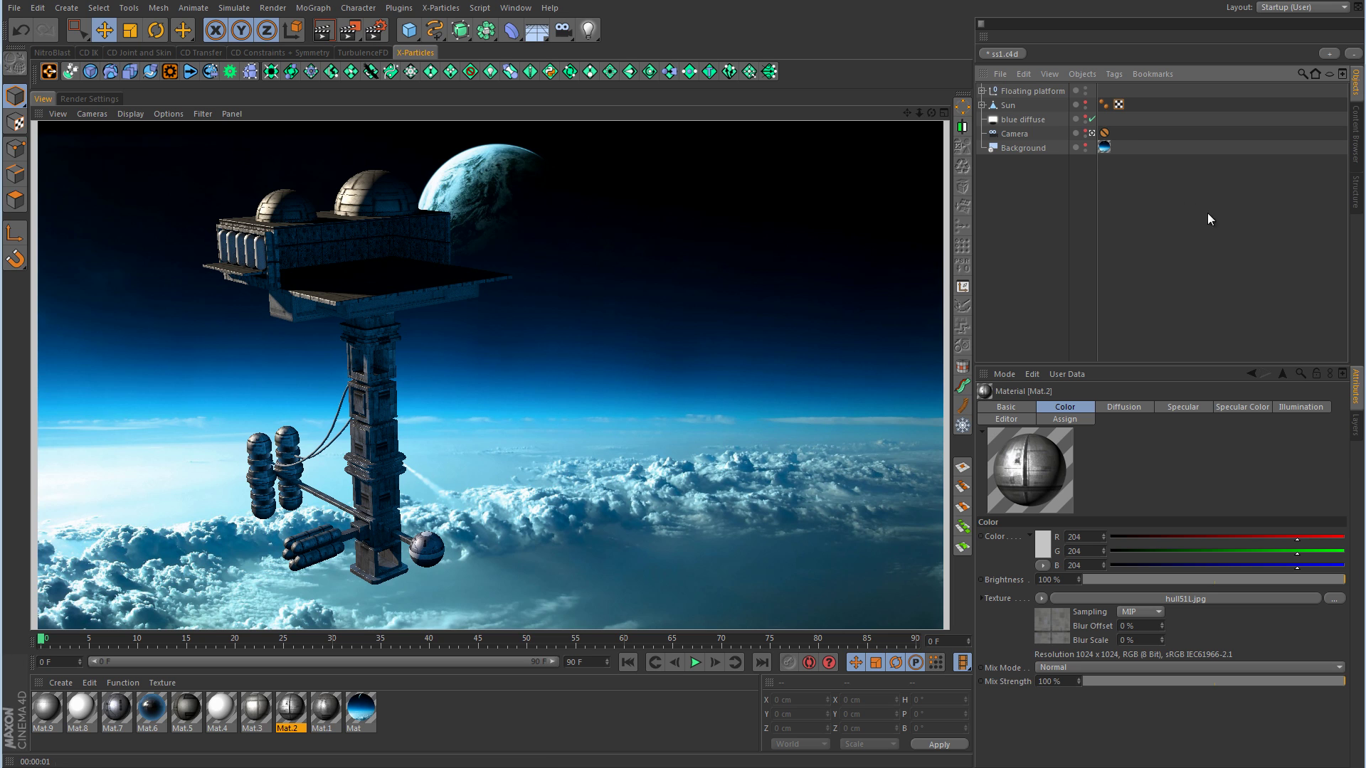
left_click(1092, 134)
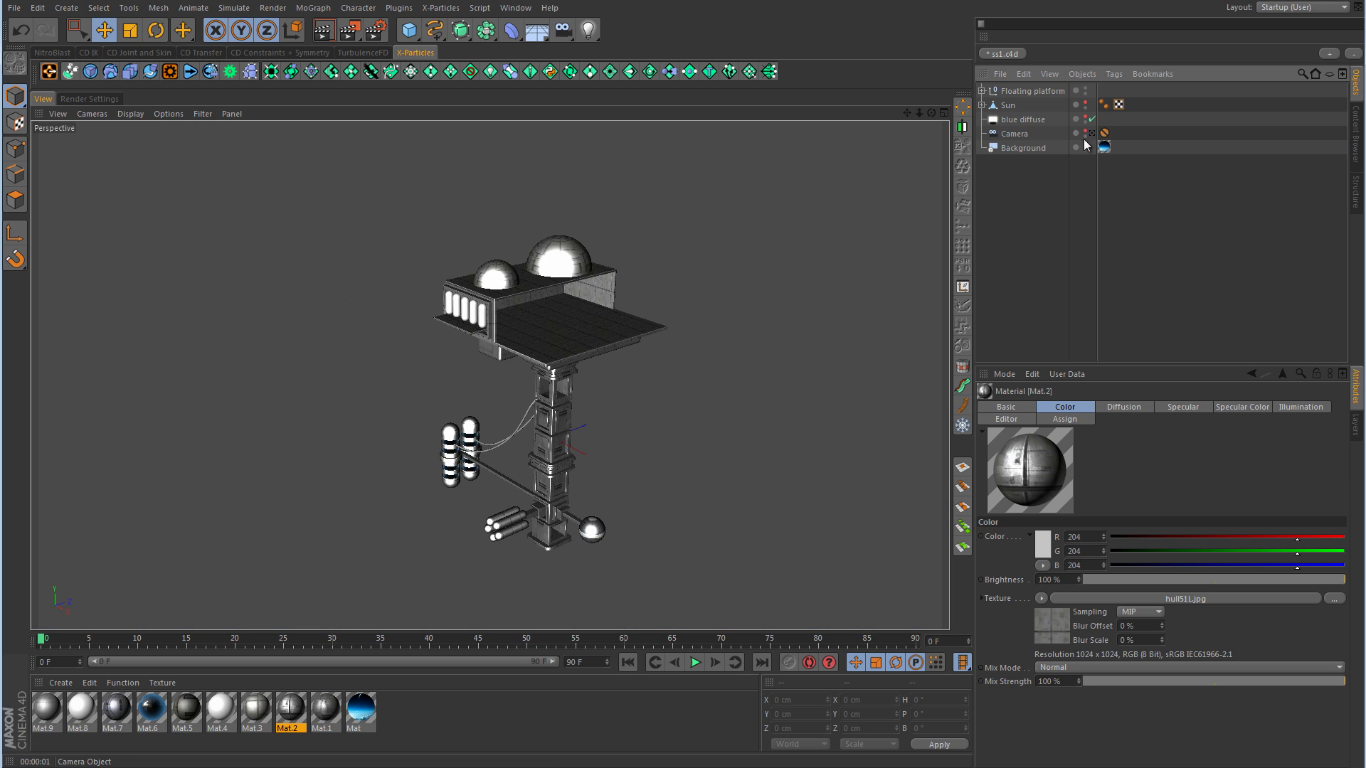
left_click_drag(592, 319, 549, 313, "alt")
right_click_drag(550, 313, 609, 403, "alt")
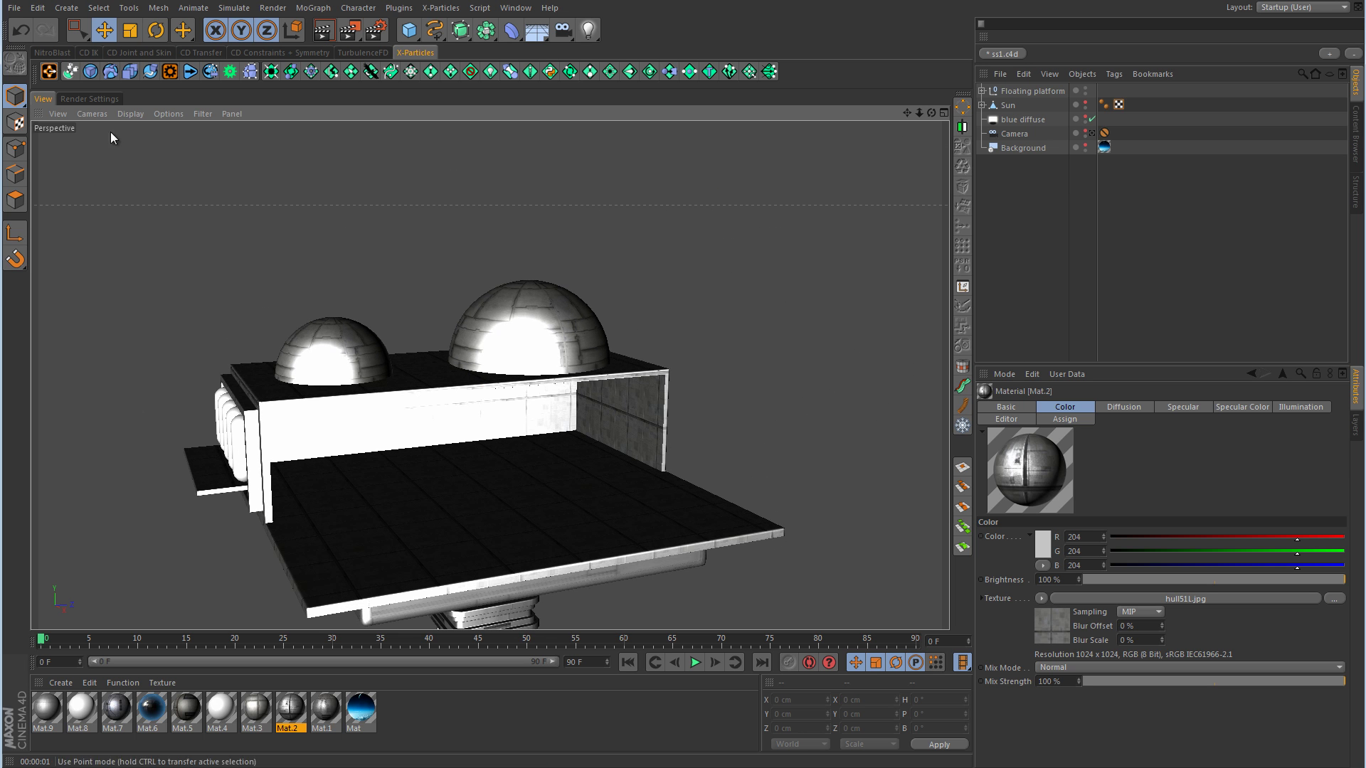
Step: Detach the Doodle command palette beside the model and add a doodle frame
left_click(162, 7)
mouse_move(133, 10)
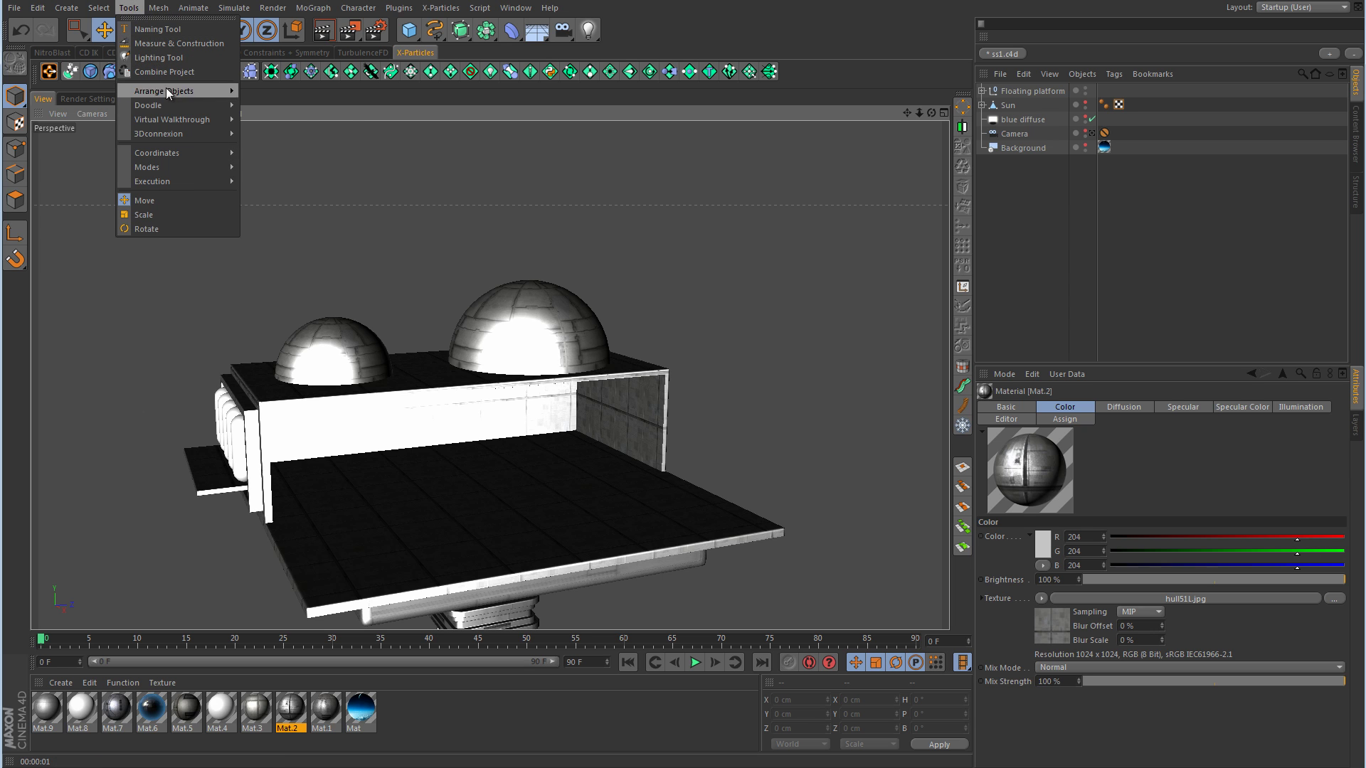
mouse_move(178, 104)
left_click(288, 100)
mouse_move(287, 92)
left_mouse_down()
mouse_move(741, 153)
mouse_move(849, 145)
left_mouse_up()
left_click(855, 194)
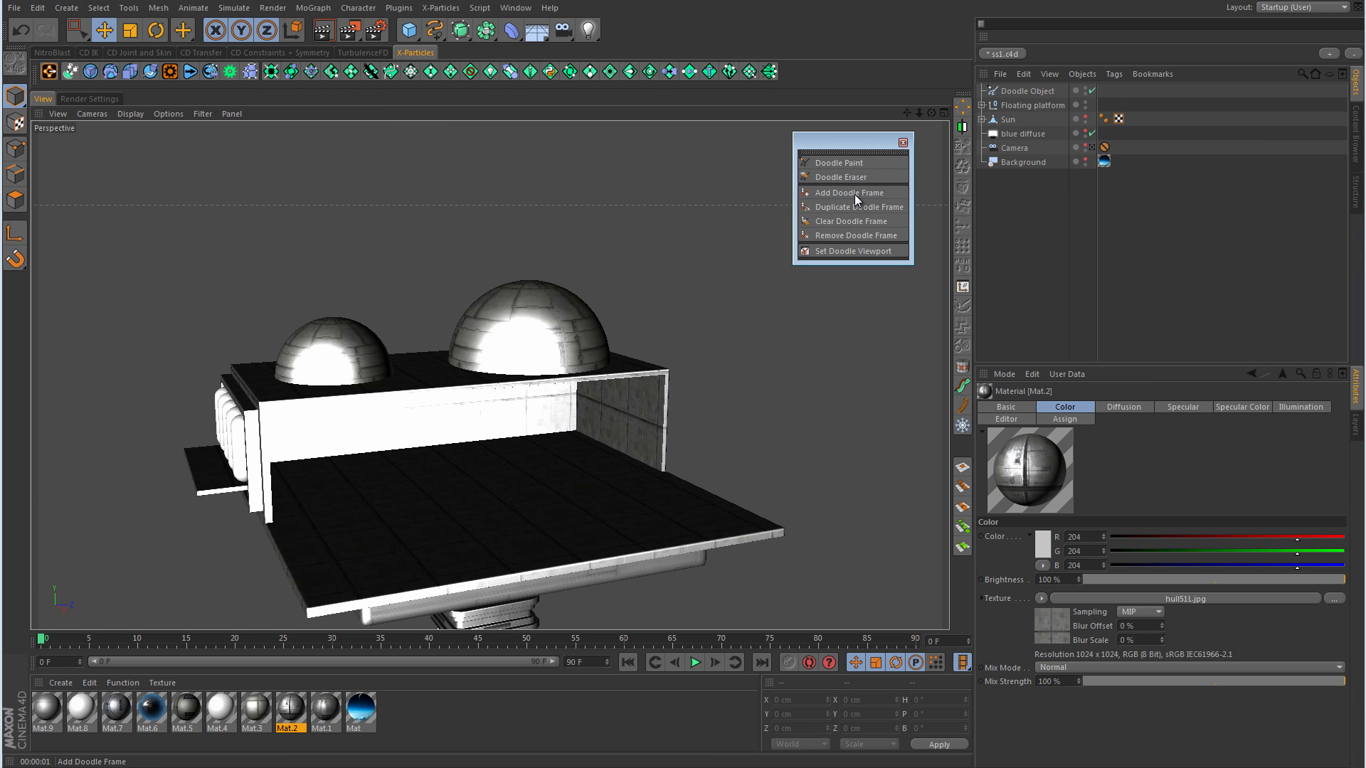
Step: Set the doodle object's bitmap size to 1024 by 1024
left_click(1102, 407)
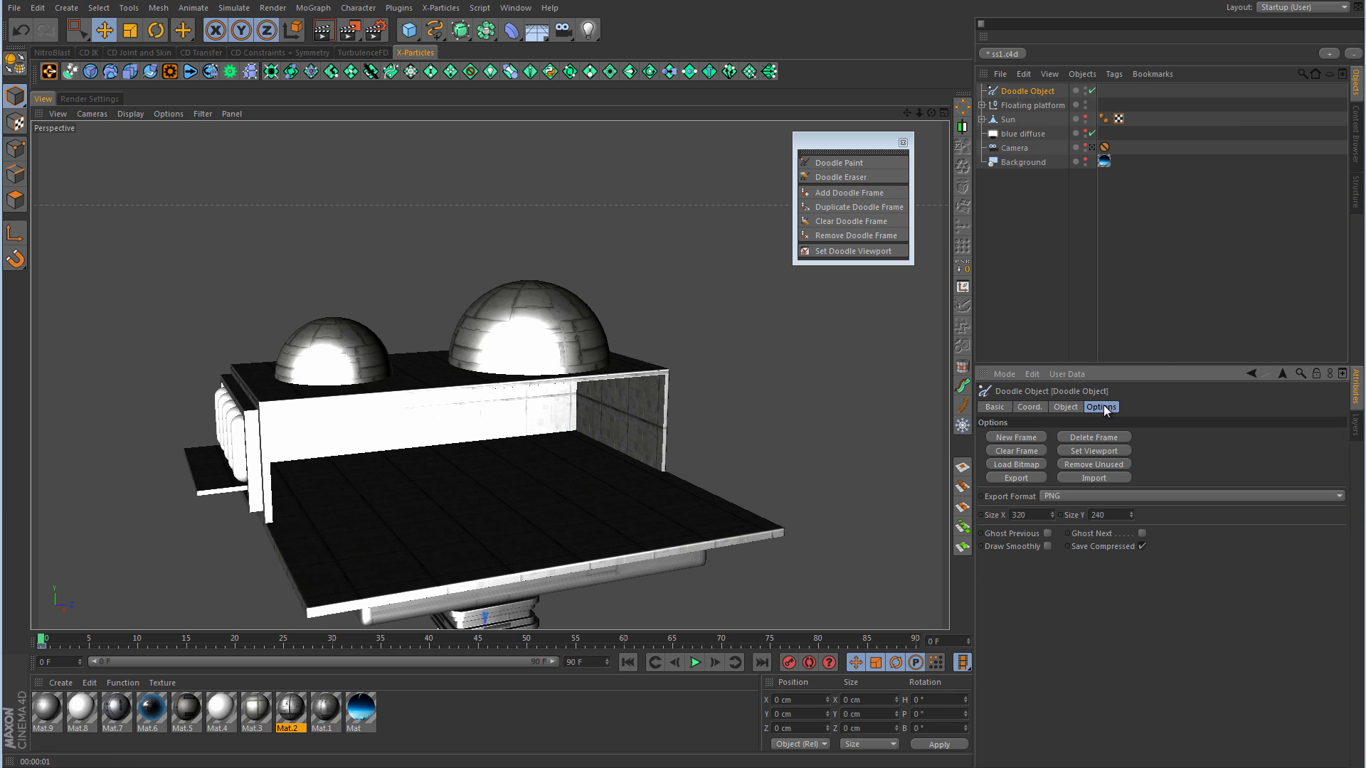
left_click(1021, 514)
type("1024")
key("Tab")
type("1024")
Step: Activate Doodle Paint and set its colour to yellow, RGB 255, 221, 0
left_click(839, 163)
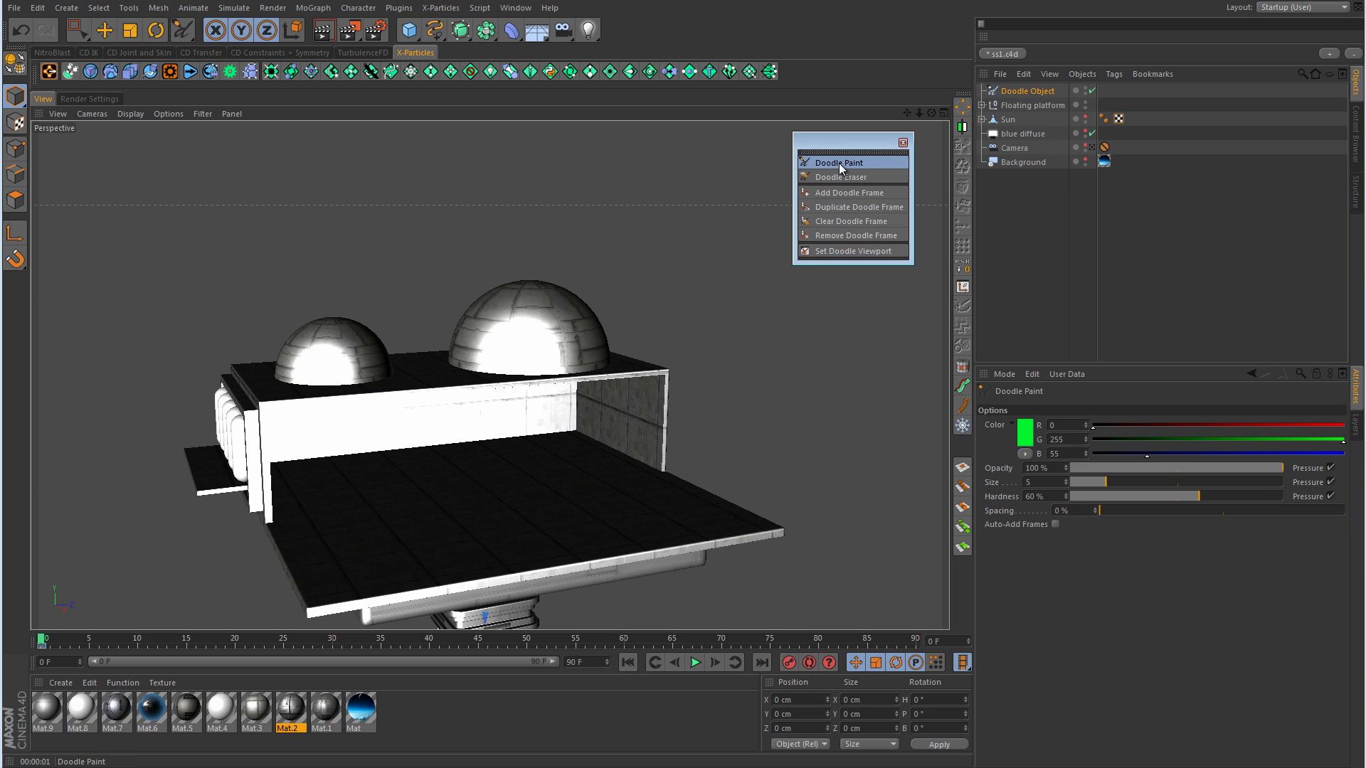
left_click(1028, 439)
left_click_drag(1028, 387, 1015, 385)
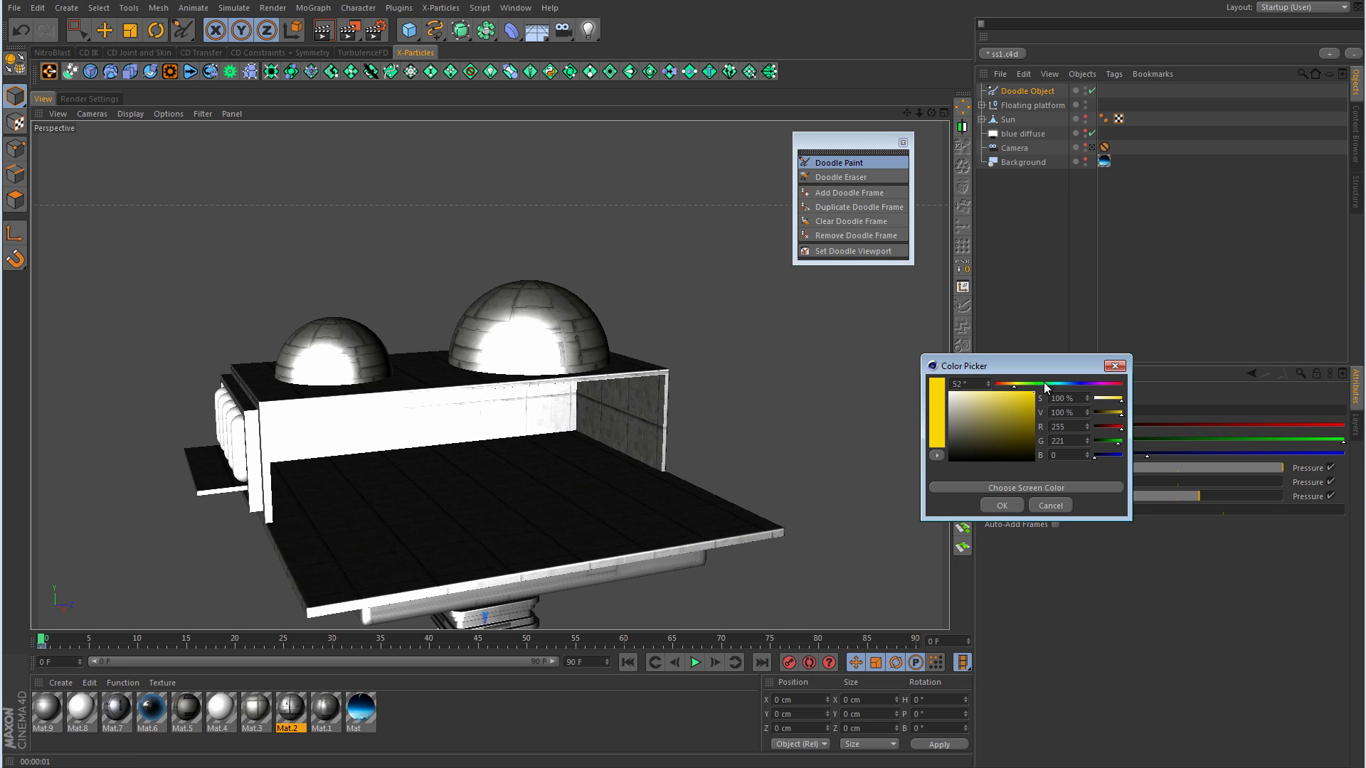
left_click(1010, 506)
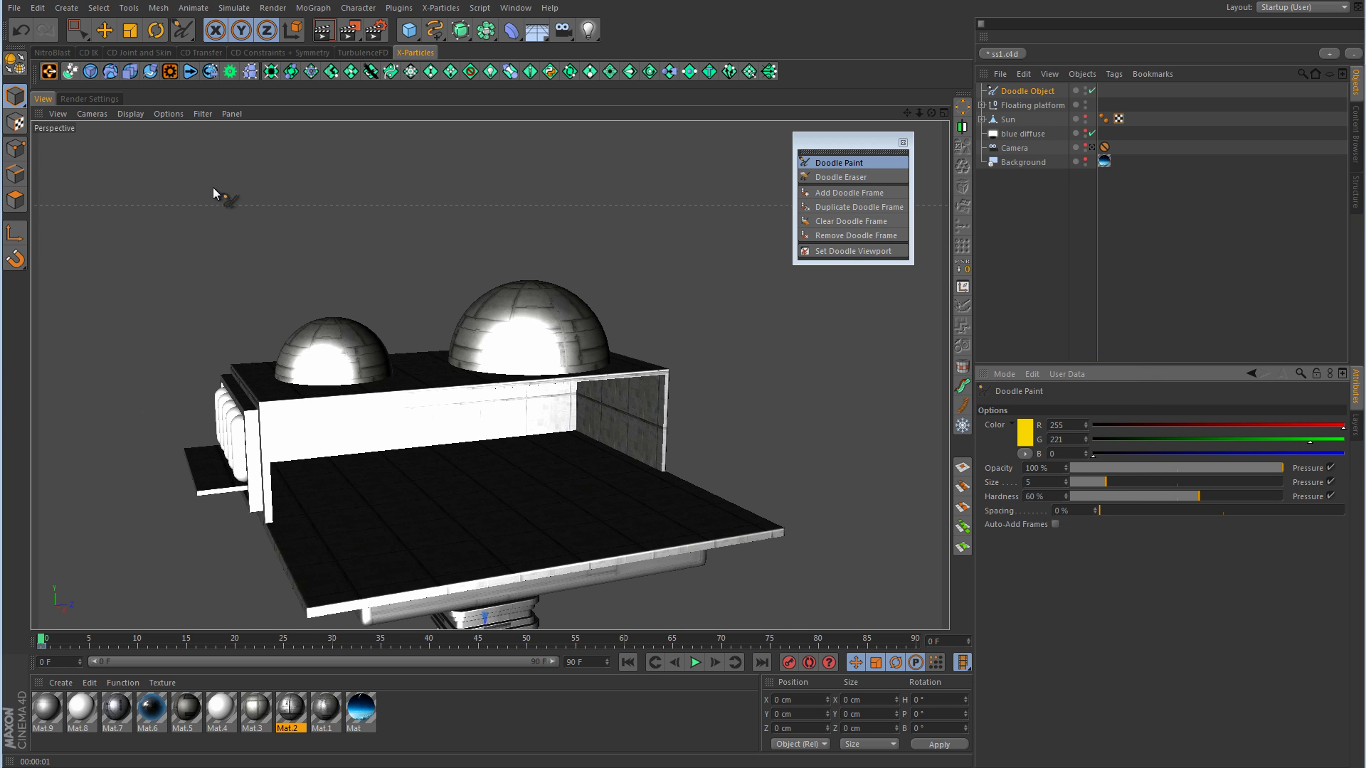
Step: Doodle a sun with short rays above the platform, plus one long ray reaching the large dome
mouse_move(125, 151)
left_mouse_down()
mouse_move(180, 232)
mouse_move(176, 161)
mouse_move(197, 128)
mouse_move(212, 191)
mouse_move(199, 260)
left_mouse_up()
left_click_drag(124, 246, 128, 279)
mouse_move(83, 239)
left_mouse_down()
mouse_move(76, 256)
mouse_move(37, 232)
left_mouse_up()
mouse_move(52, 182)
left_mouse_down()
mouse_move(37, 188)
mouse_move(37, 138)
left_mouse_up()
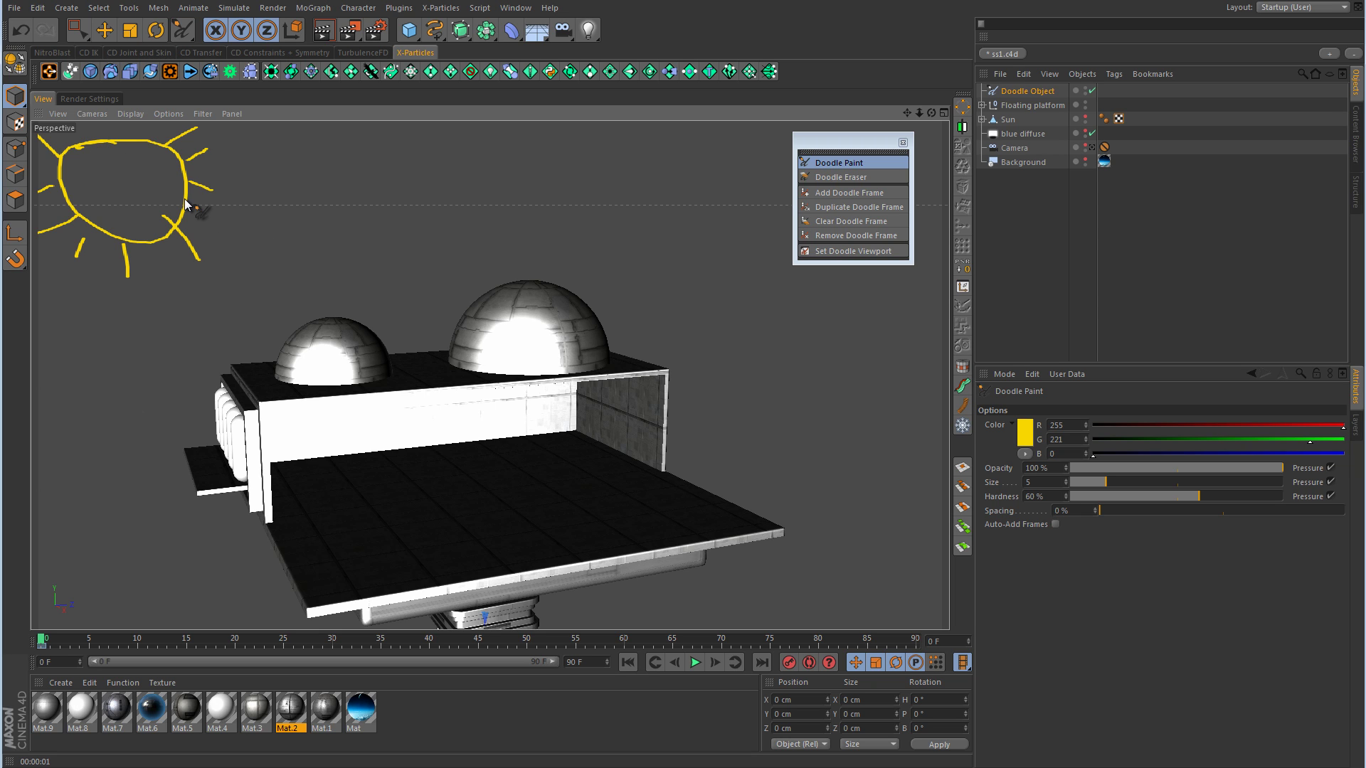
left_click_drag(181, 202, 491, 327)
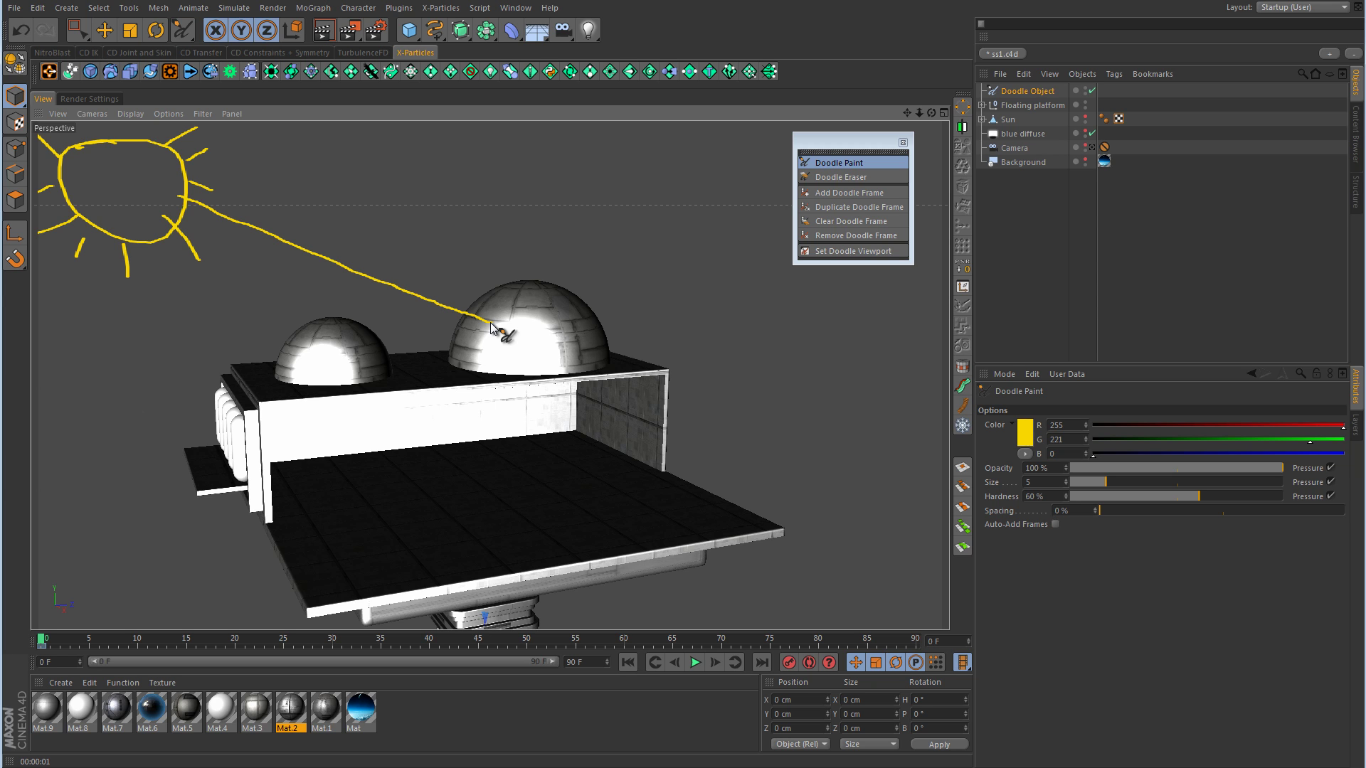
Step: Change the doodle colour to green and draw the bounced ray from the large dome to the small dome and on to the roof
left_click(1024, 429)
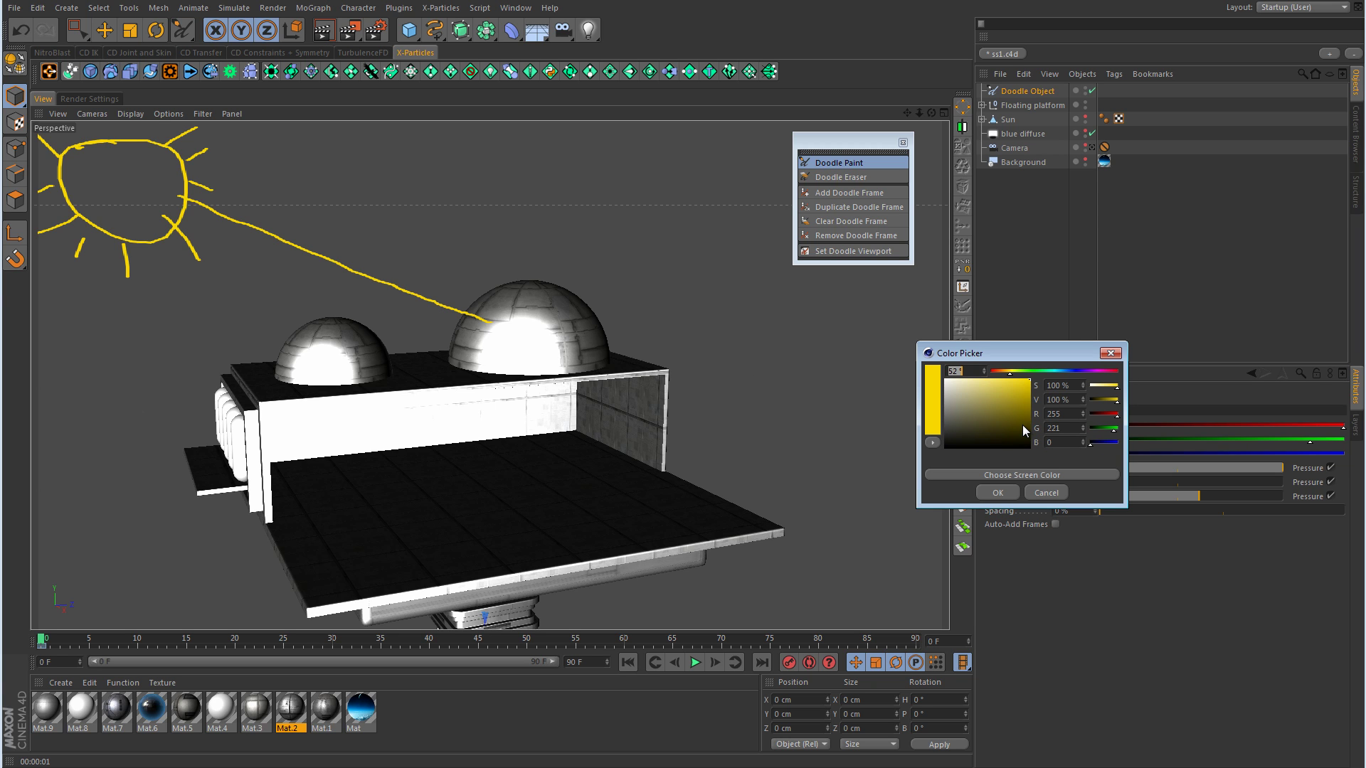
left_click_drag(1031, 370, 1037, 371)
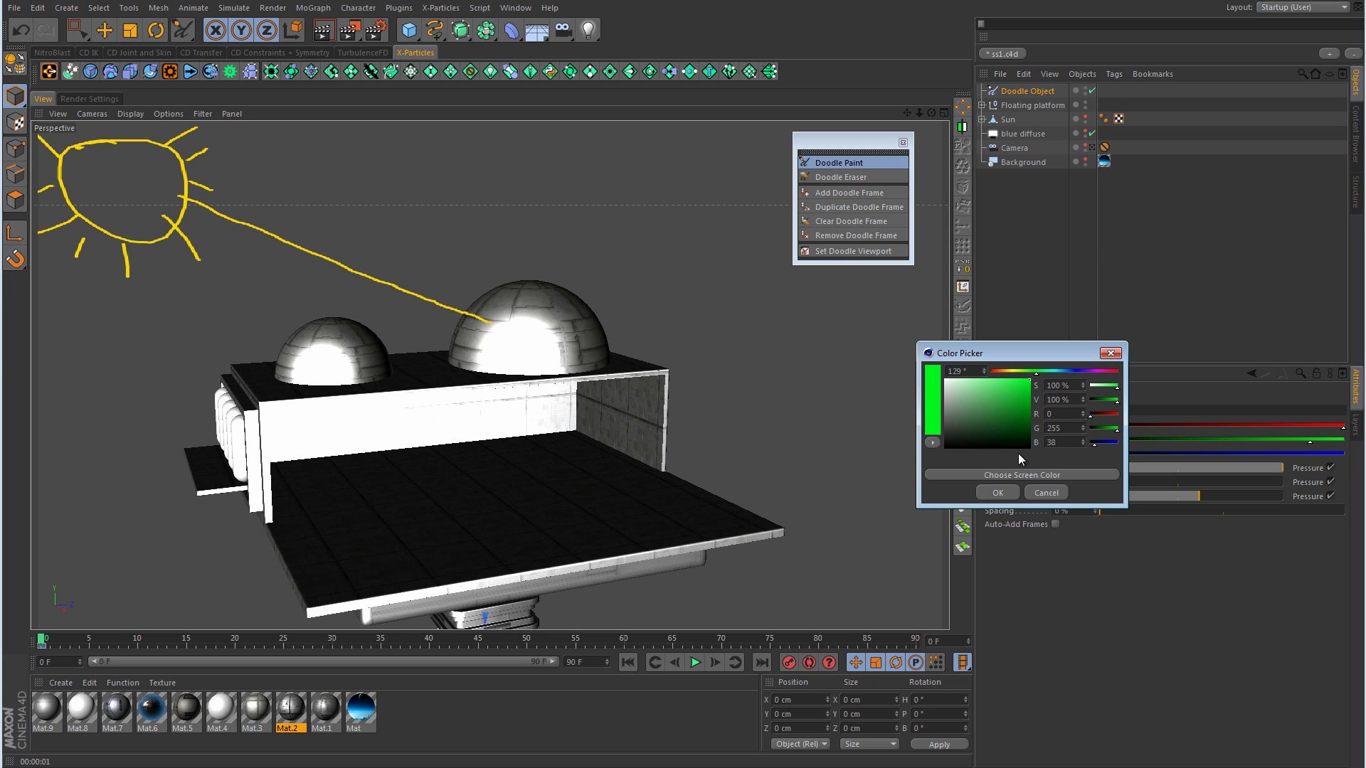
key("Return")
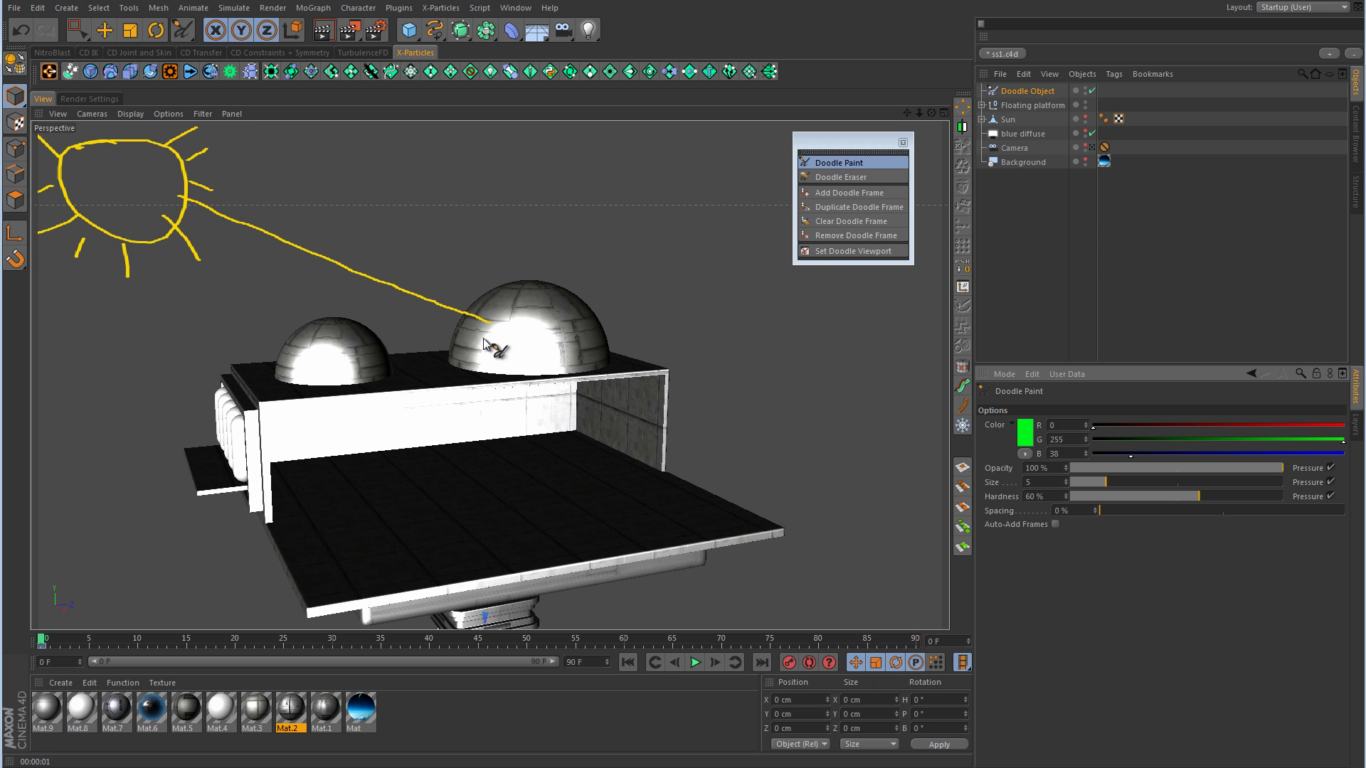
left_click_drag(489, 322, 442, 334)
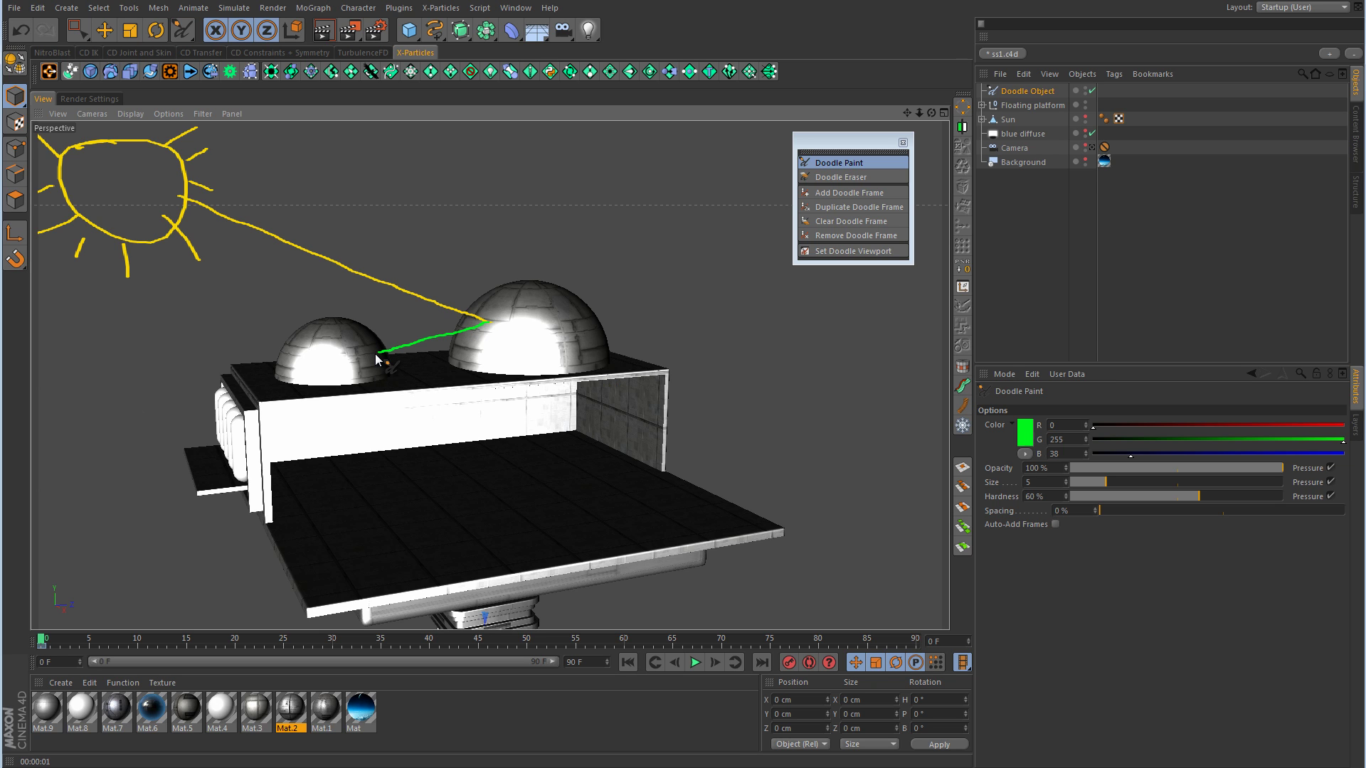
left_click_drag(378, 355, 456, 375)
Step: Disable the doodle object and preview-render the platform, including a close view of the two domes
left_click(1092, 91)
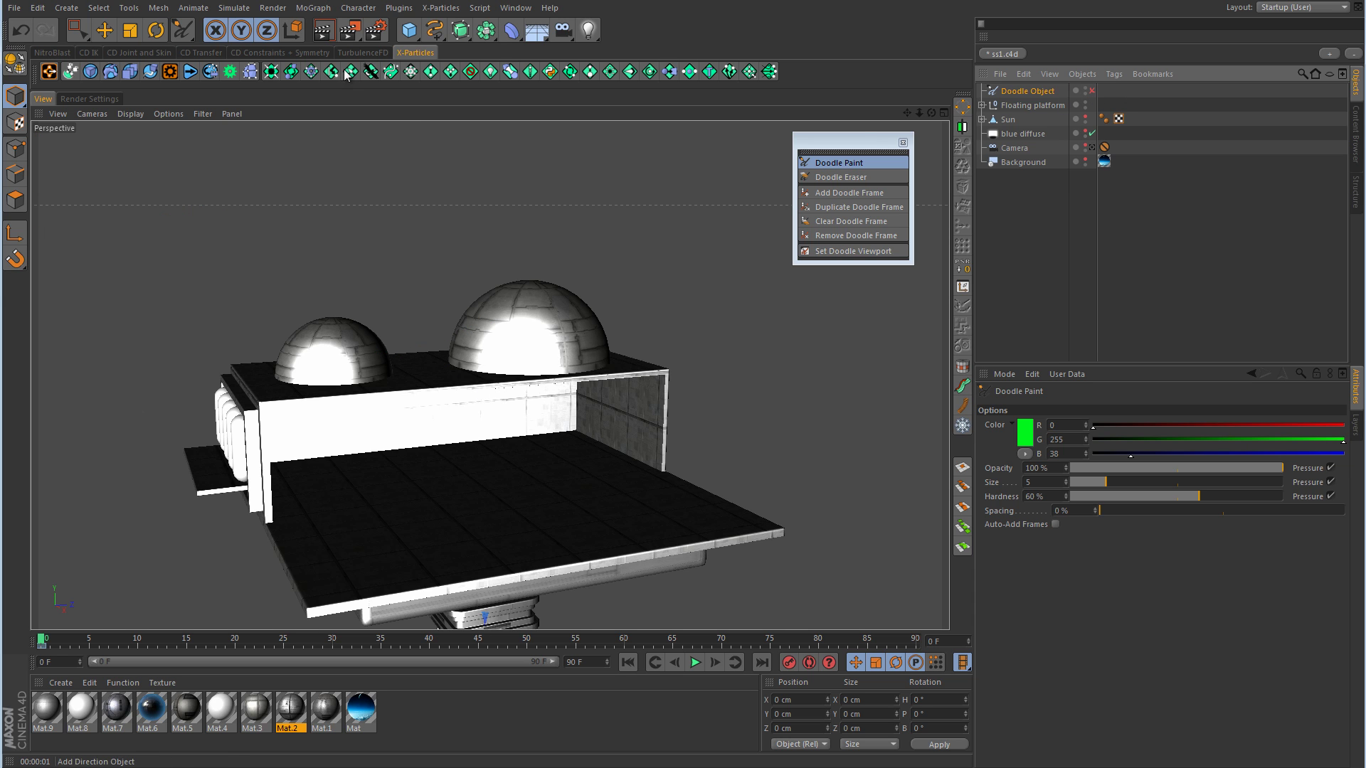
left_click(322, 30)
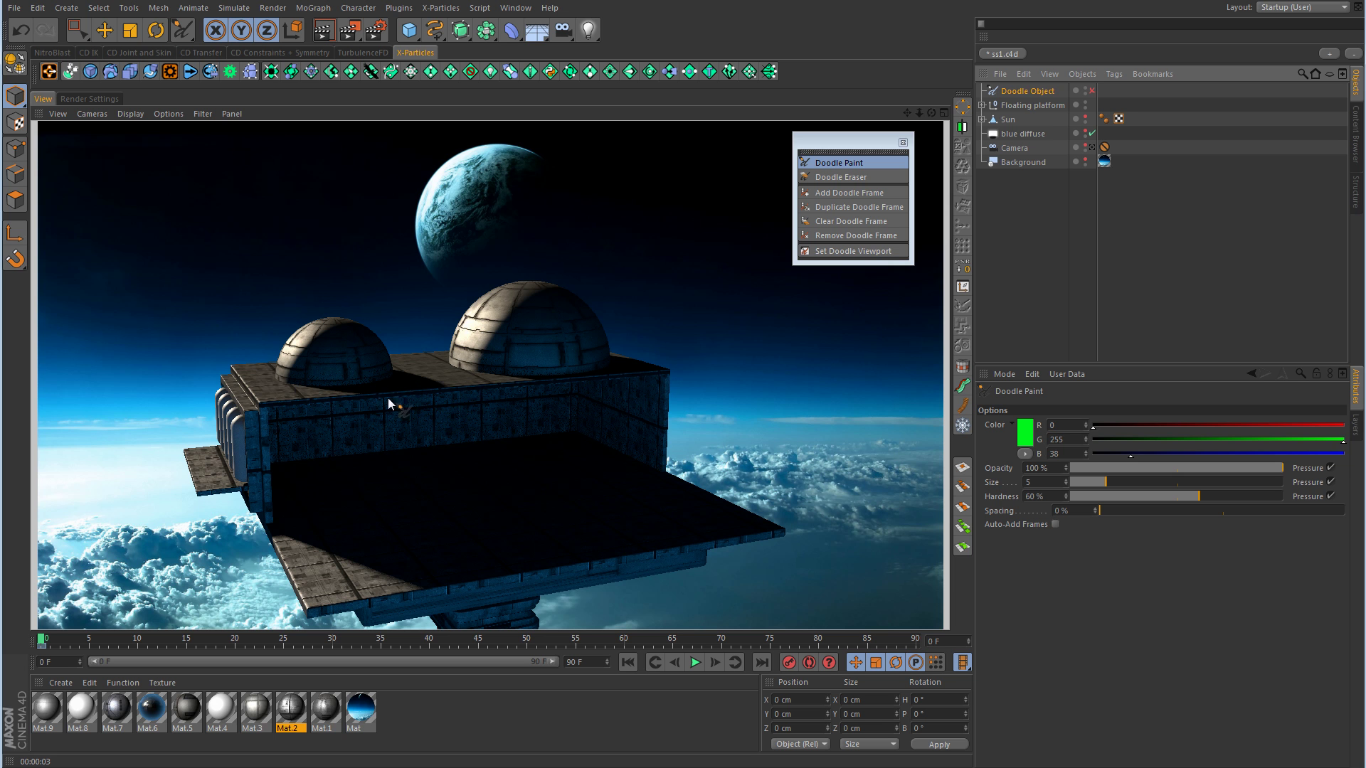
left_click_drag(421, 421, 327, 139, "alt")
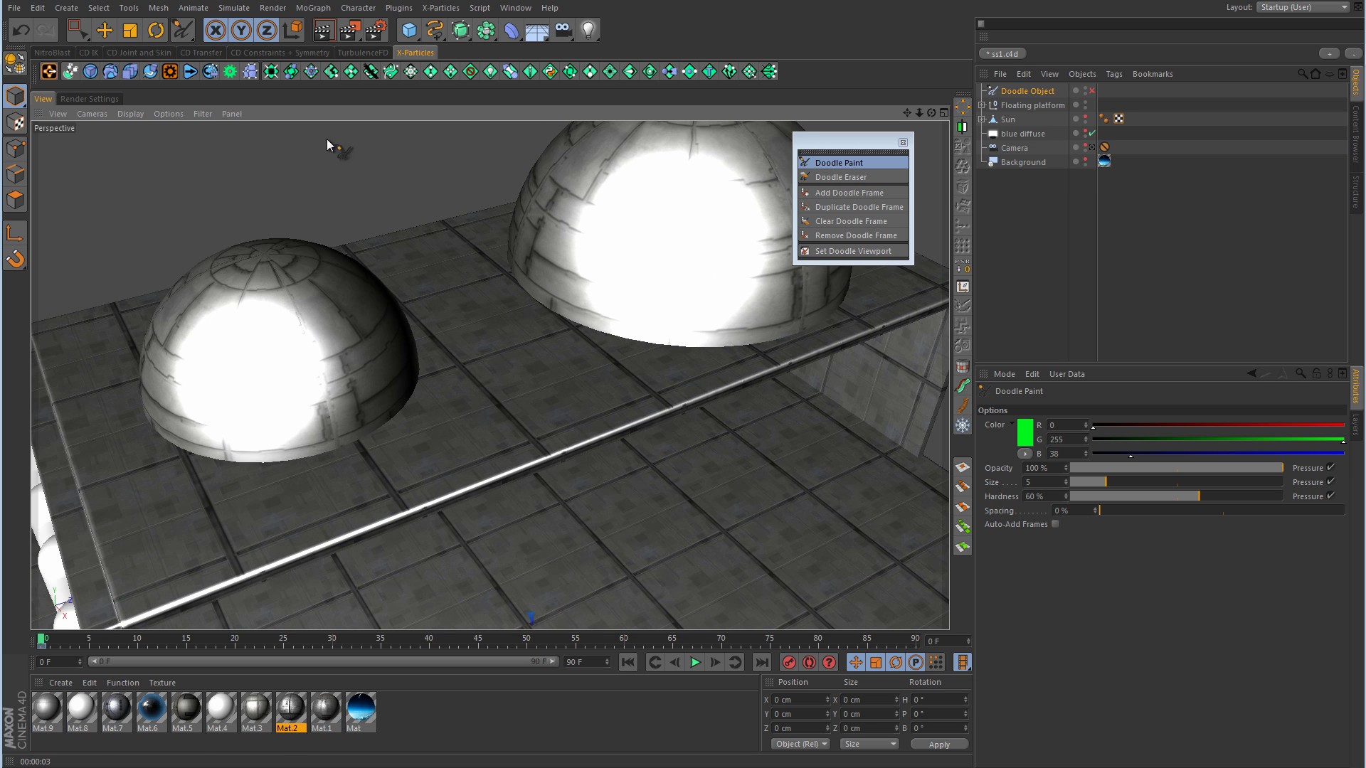
left_click(322, 31)
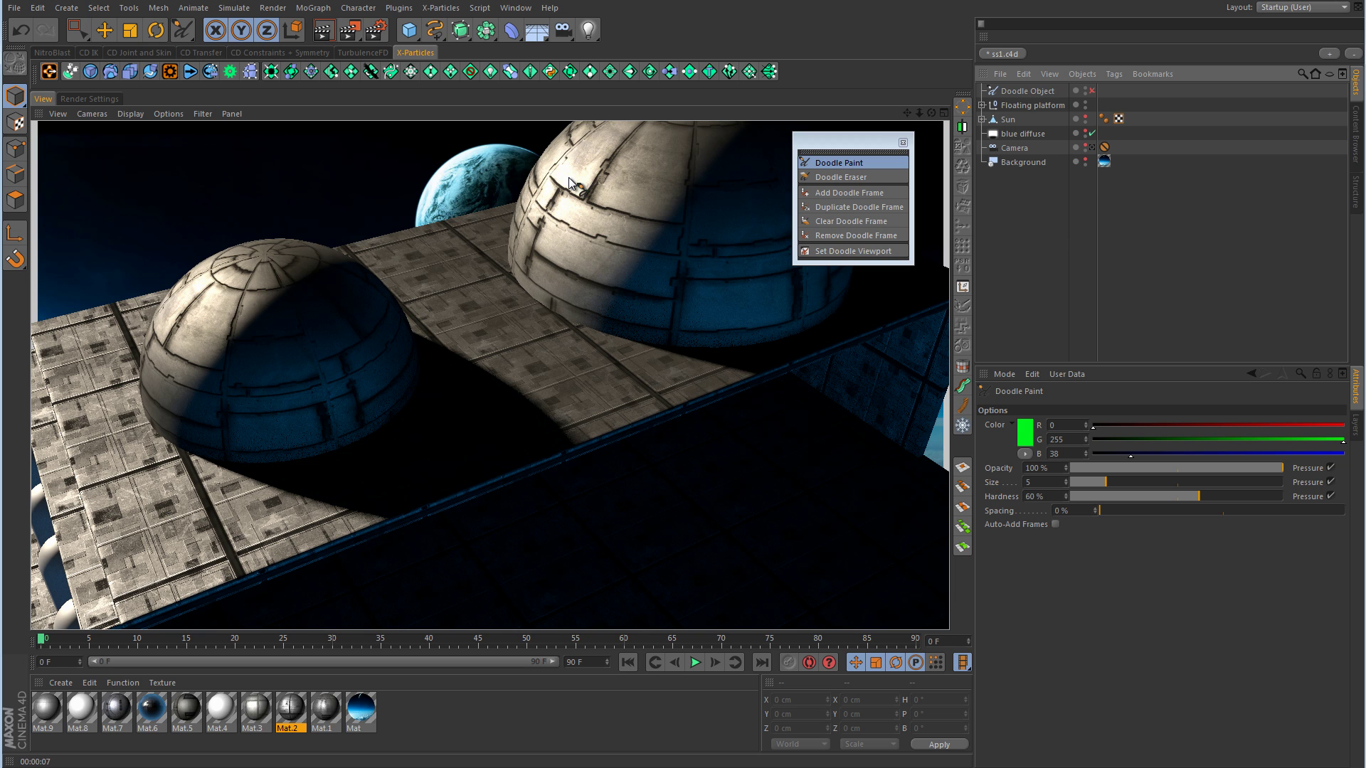
Step: Switch to the Move tool, select the large dome and restore the Sun's default editor visibility
key("e")
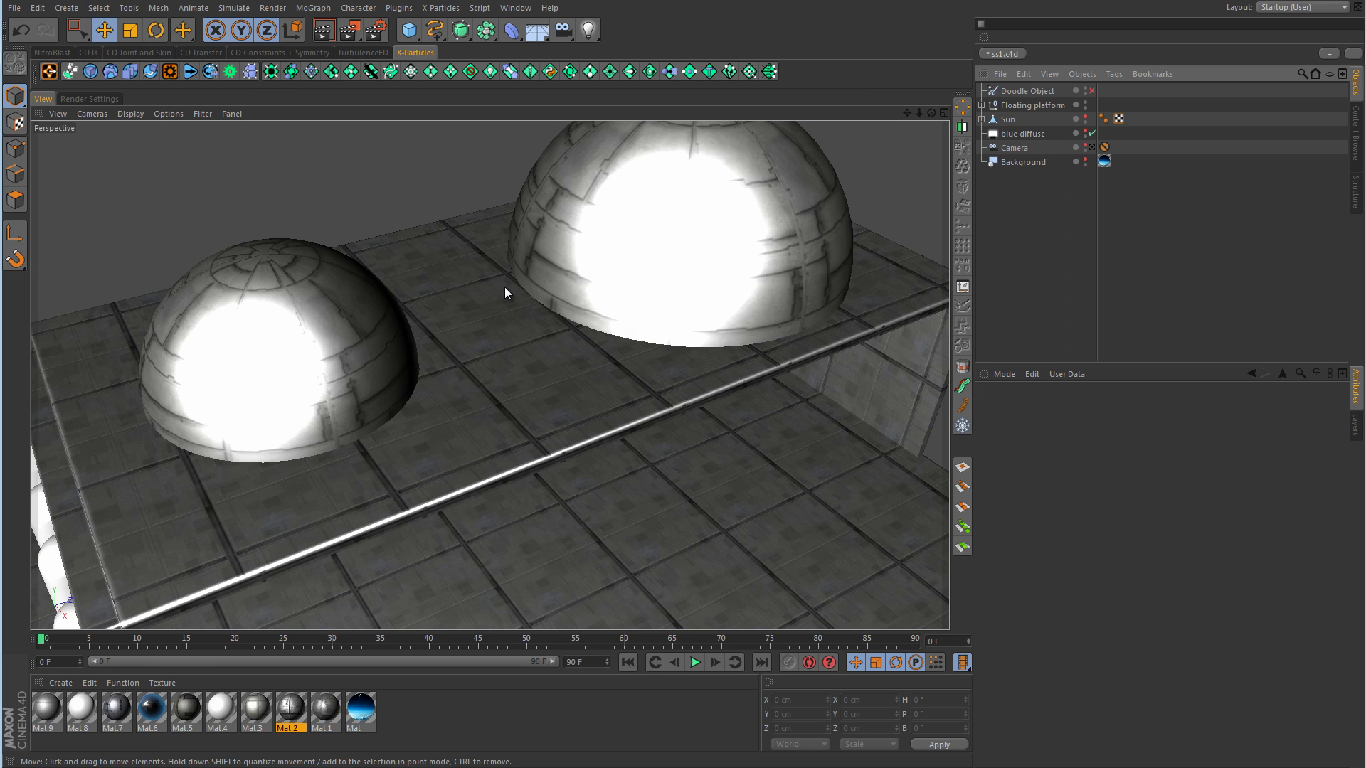
left_click(672, 220)
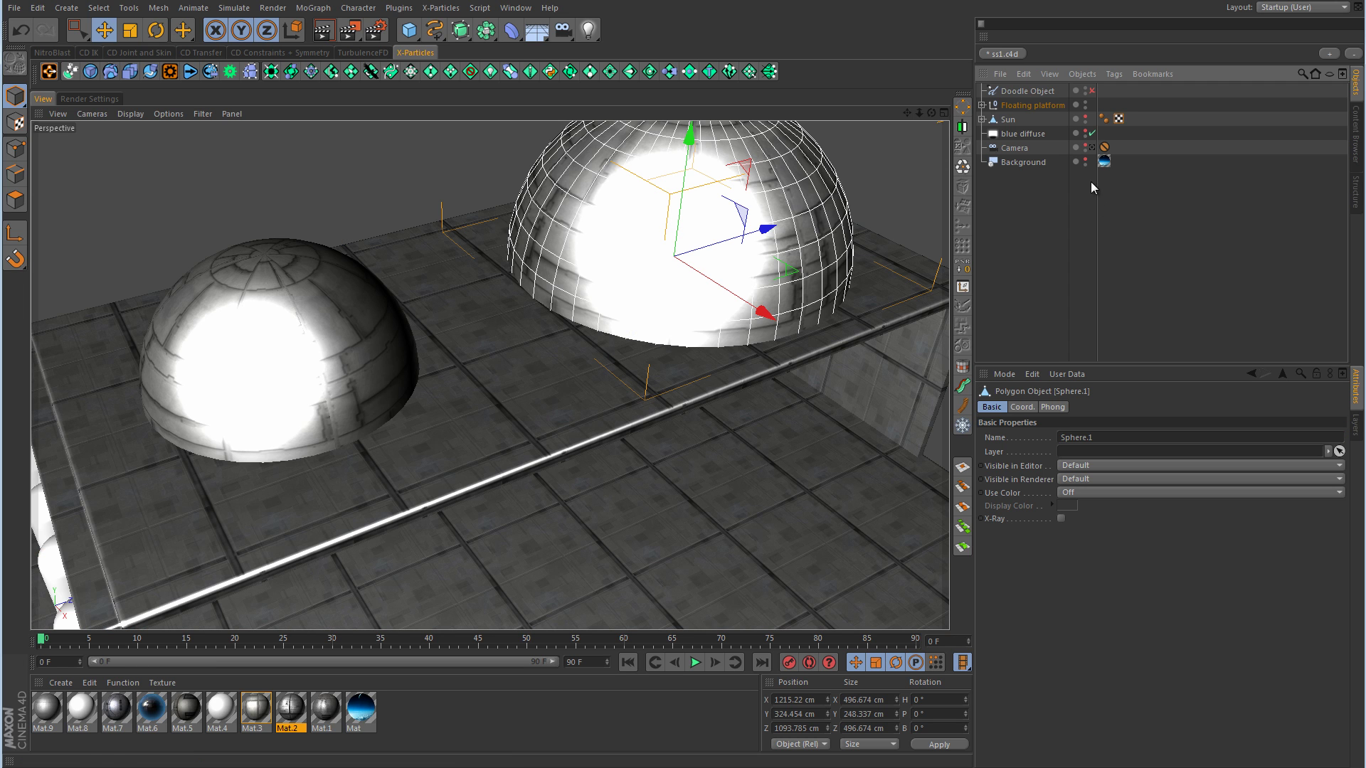
left_click(1085, 118)
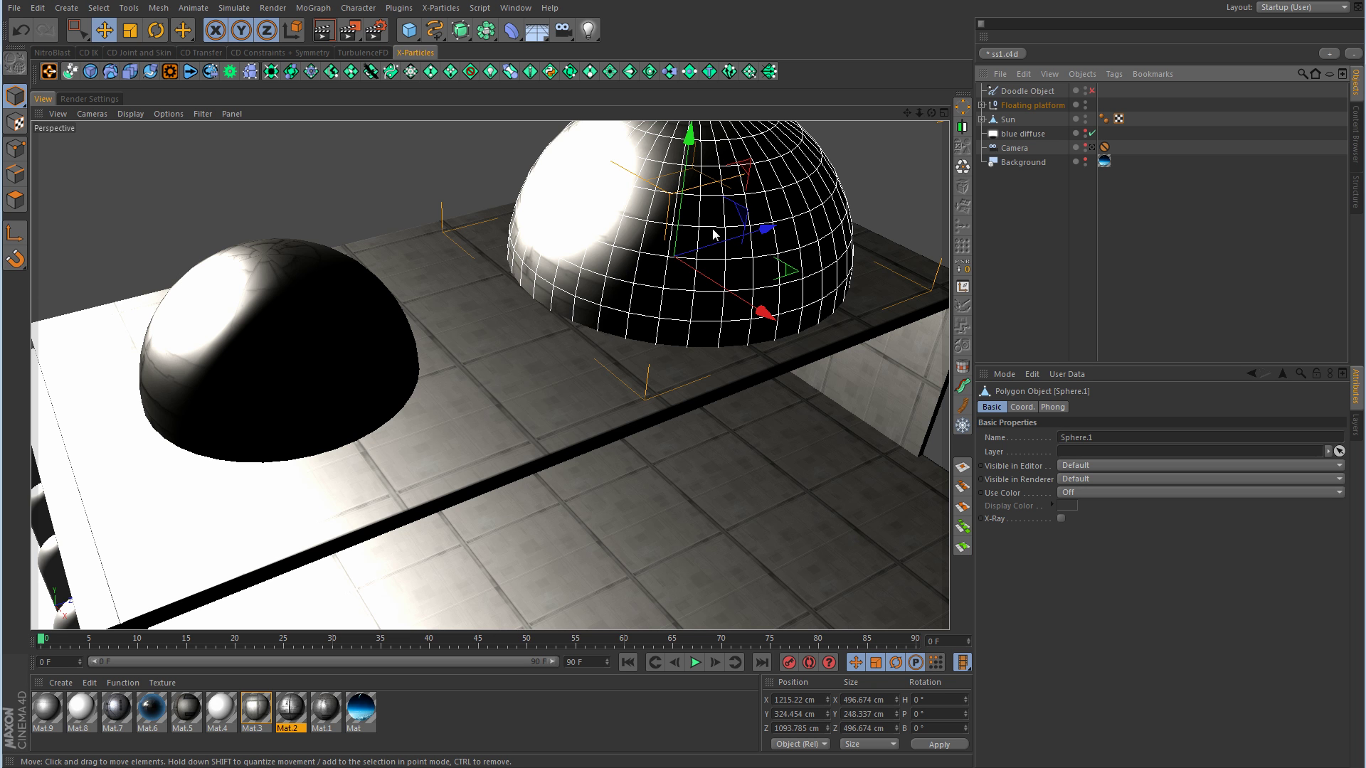
Step: Select the sunlit polygons on the large dome's side in Polygon mode with Live Selection
left_click_drag(597, 210, 659, 266, "alt")
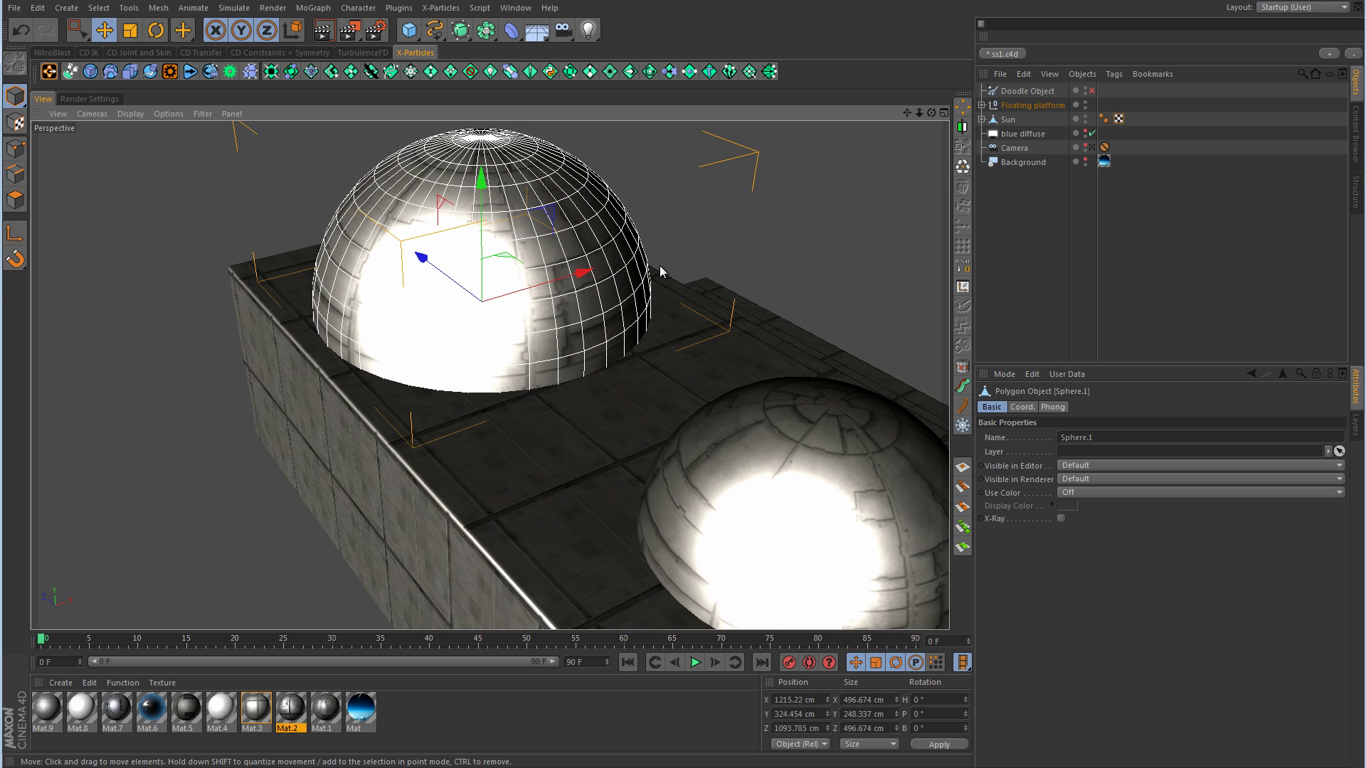
left_click(15, 200)
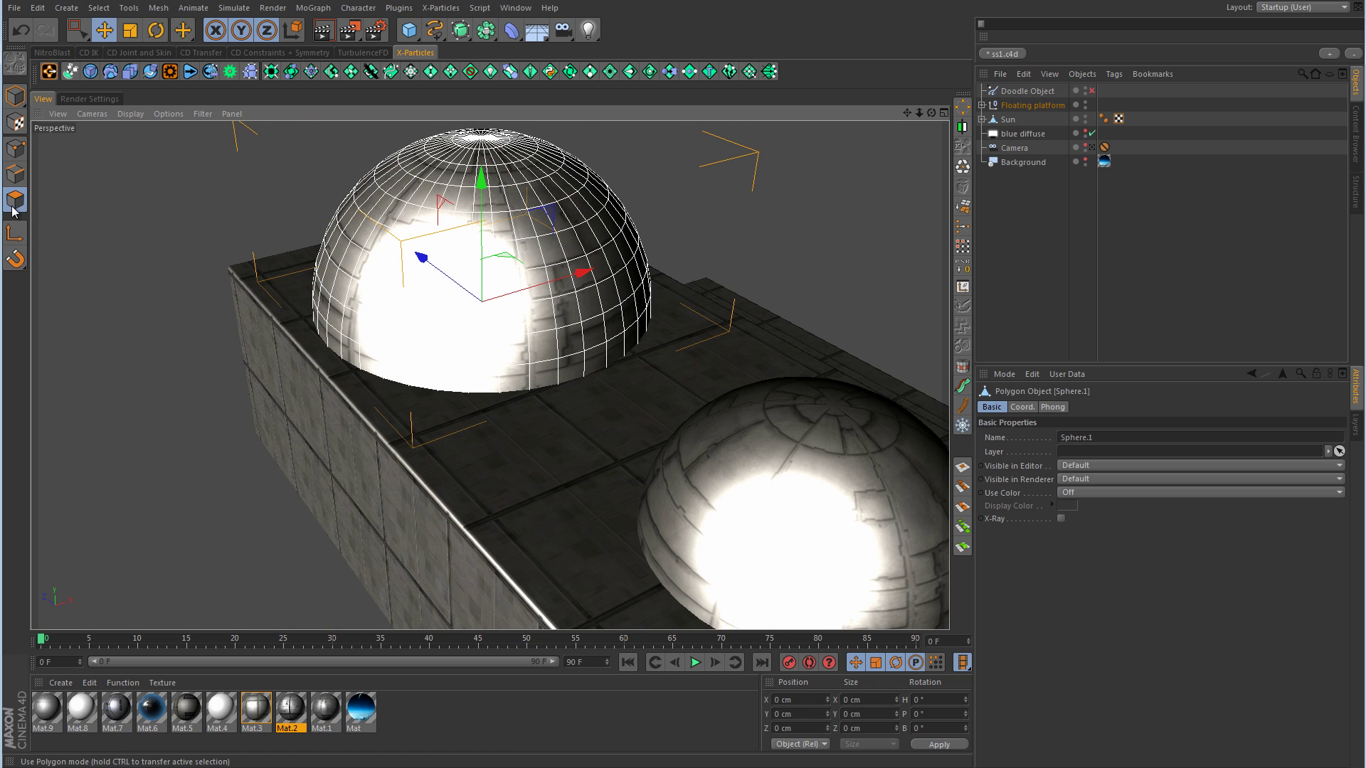
left_click(81, 30)
left_click(145, 50)
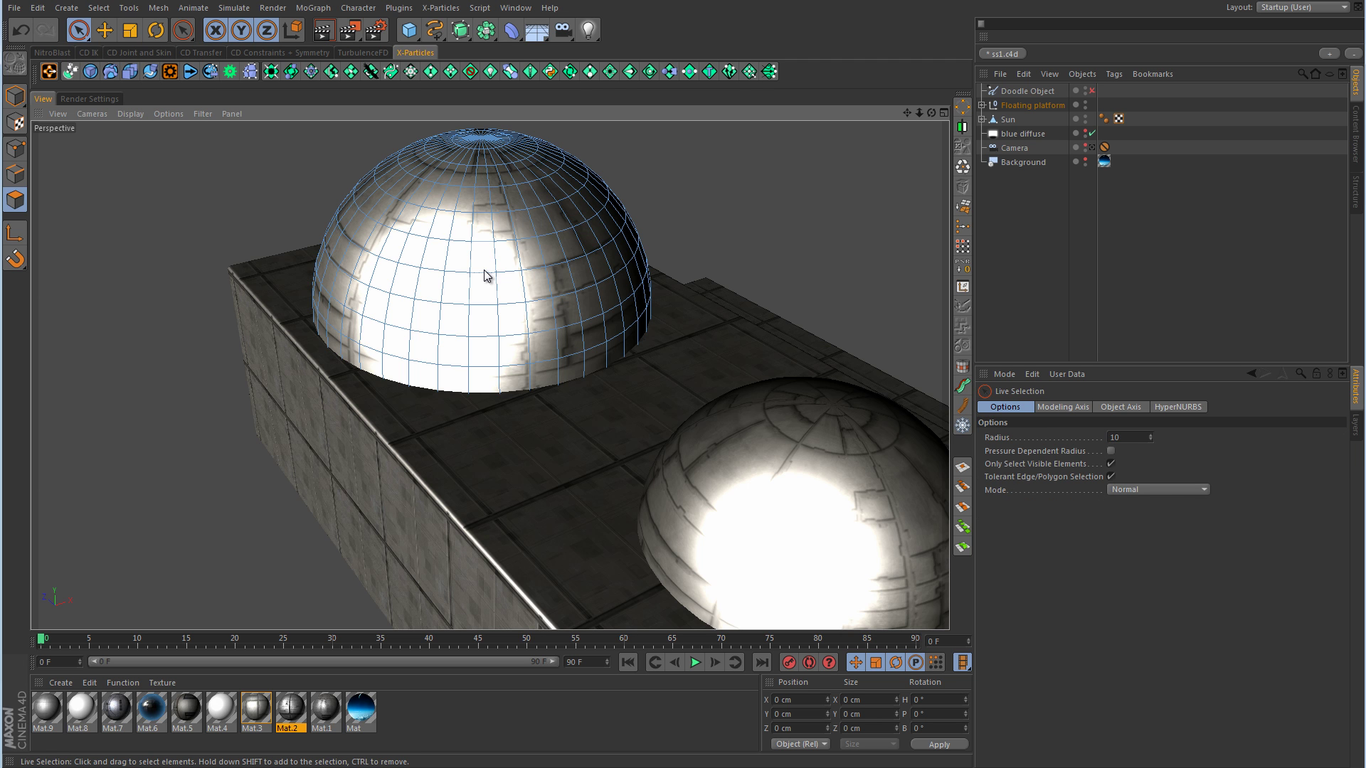
left_click_drag(686, 235, 579, 266, "alt")
mouse_move(482, 411)
left_mouse_down()
mouse_move(476, 228)
mouse_move(385, 203)
mouse_move(472, 310)
mouse_move(451, 396)
mouse_move(397, 379)
left_mouse_up()
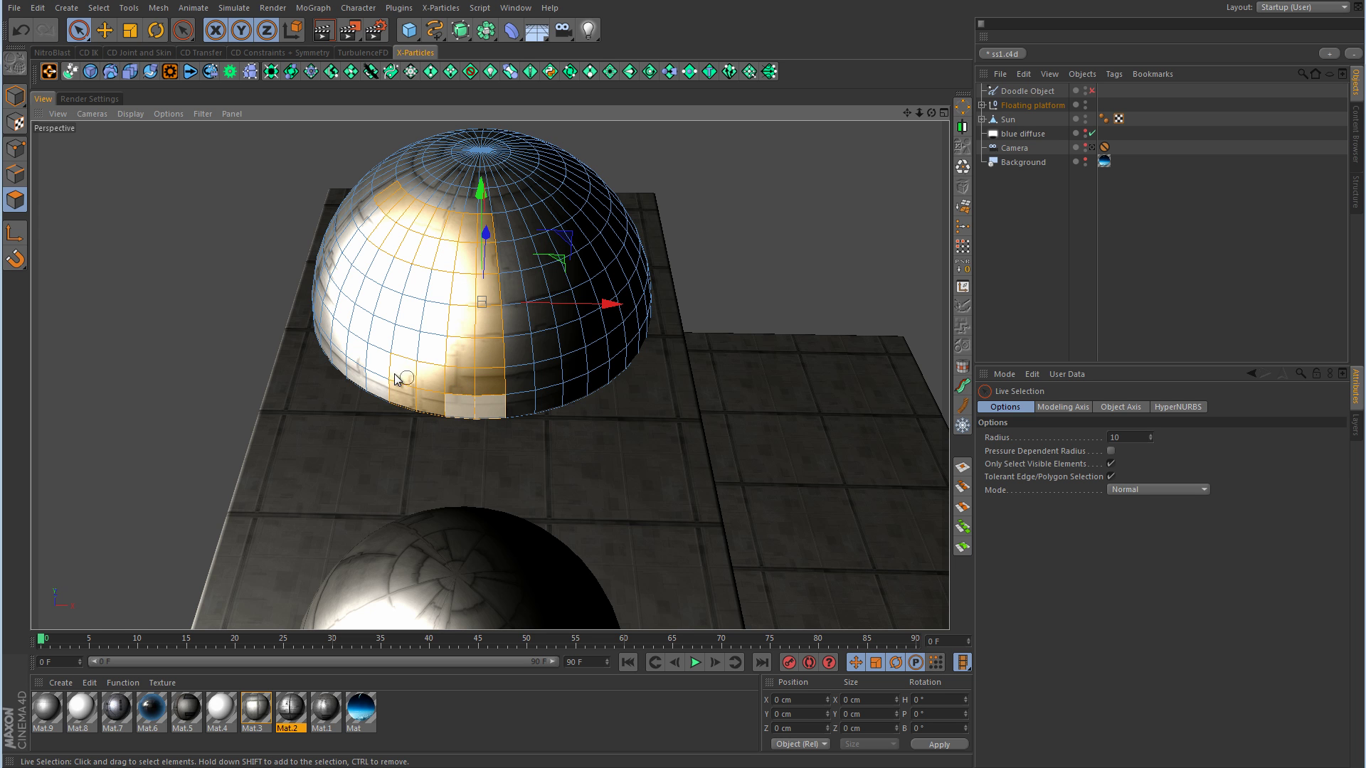
left_click_drag(338, 342, 656, 383, "alt")
mouse_move(382, 406)
left_mouse_down()
mouse_move(278, 392)
mouse_move(283, 310)
mouse_move(312, 239)
mouse_move(312, 349)
mouse_move(354, 271)
mouse_move(421, 296)
mouse_move(448, 269)
mouse_move(466, 275)
mouse_move(500, 353)
mouse_move(452, 341)
mouse_move(653, 321)
mouse_move(584, 341)
mouse_move(488, 328)
left_mouse_up()
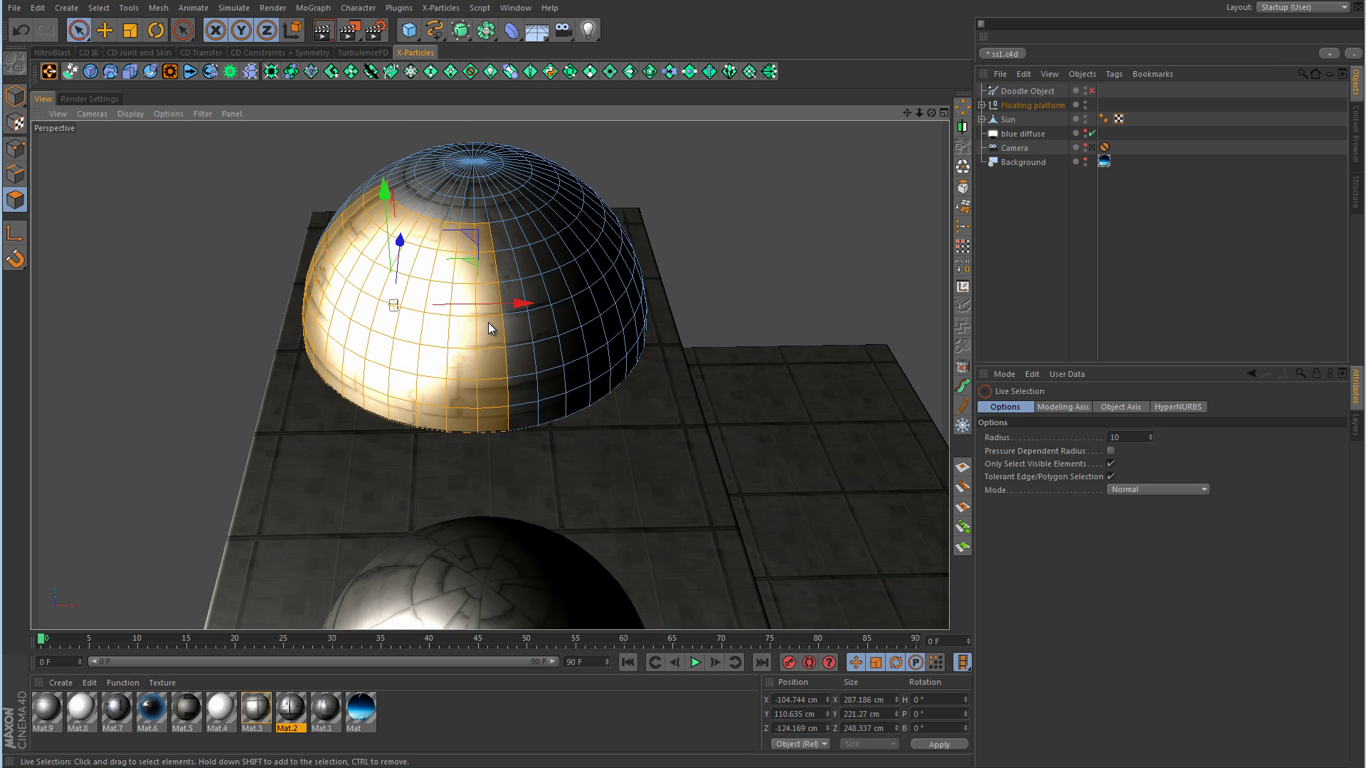
Step: Split the selected dome polygons into a separate object and delete that object's material tag
right_click(684, 163)
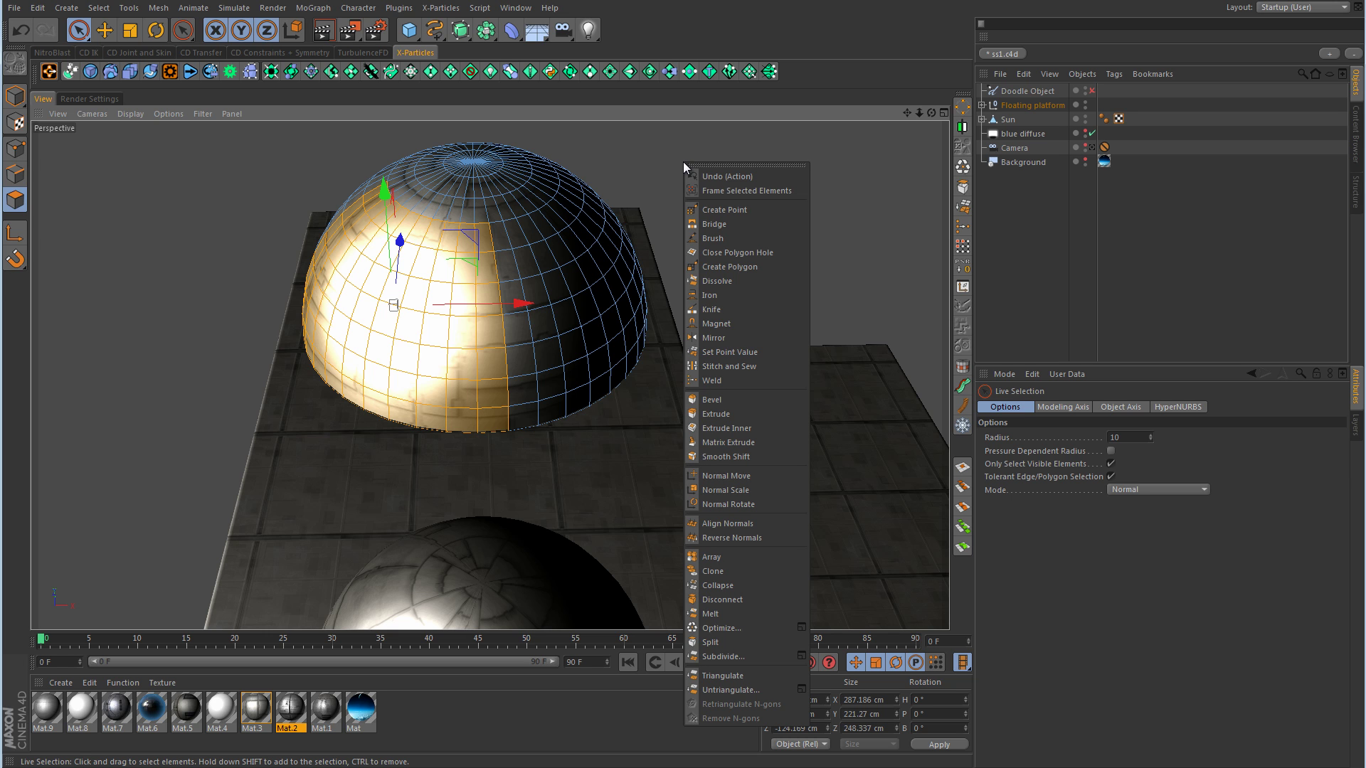
left_click(720, 645)
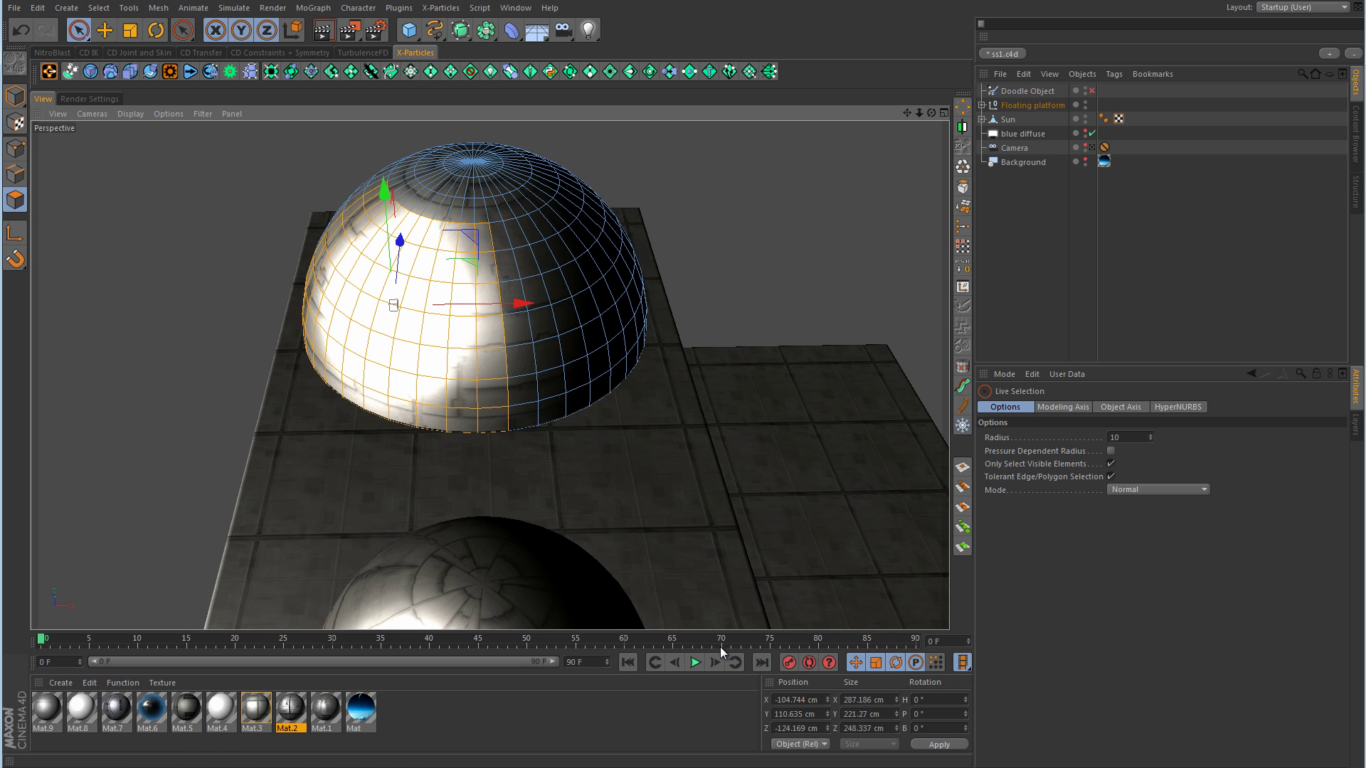
left_click(982, 104)
left_click(1025, 134)
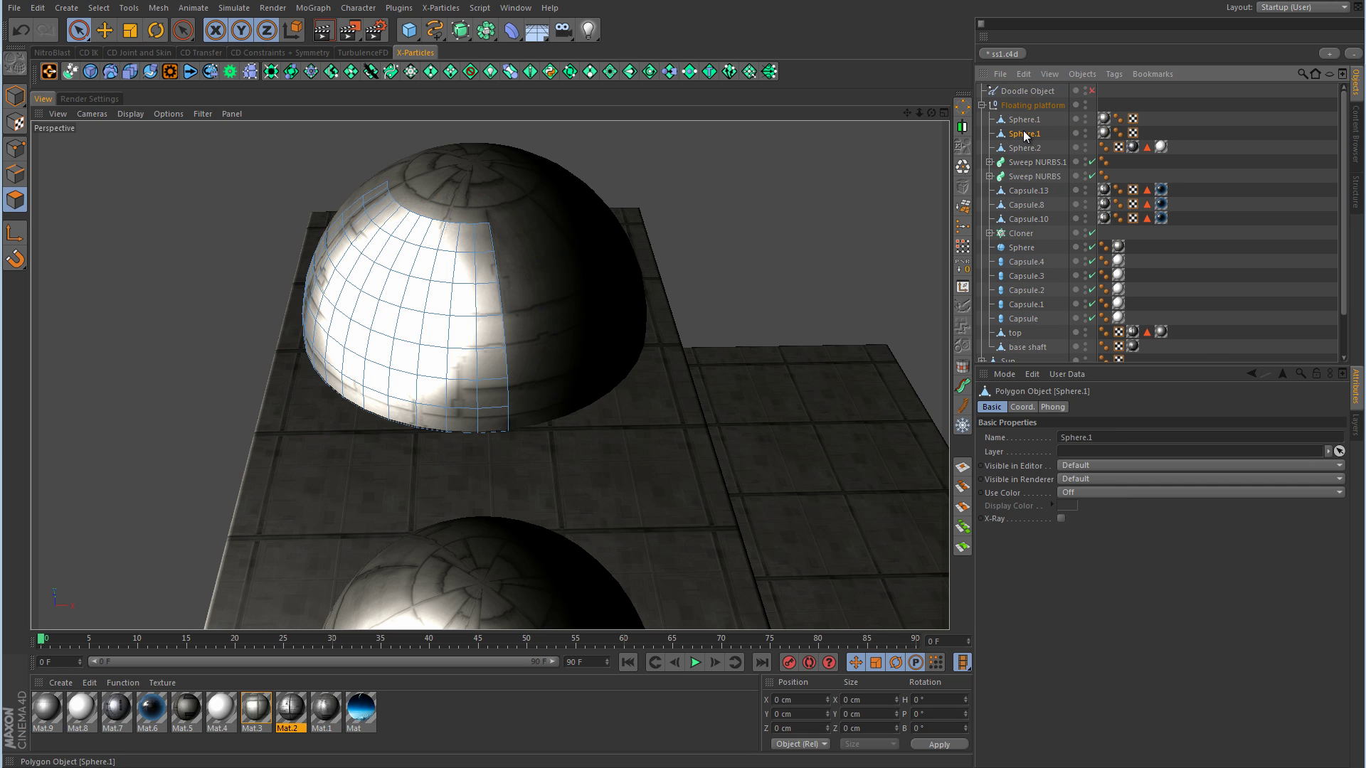
left_click(1104, 135)
key("Delete")
Step: Move the split-off dome patch out of the Floating platform group and switch to Model mode with the Move tool
left_click_drag(1025, 133, 1033, 100)
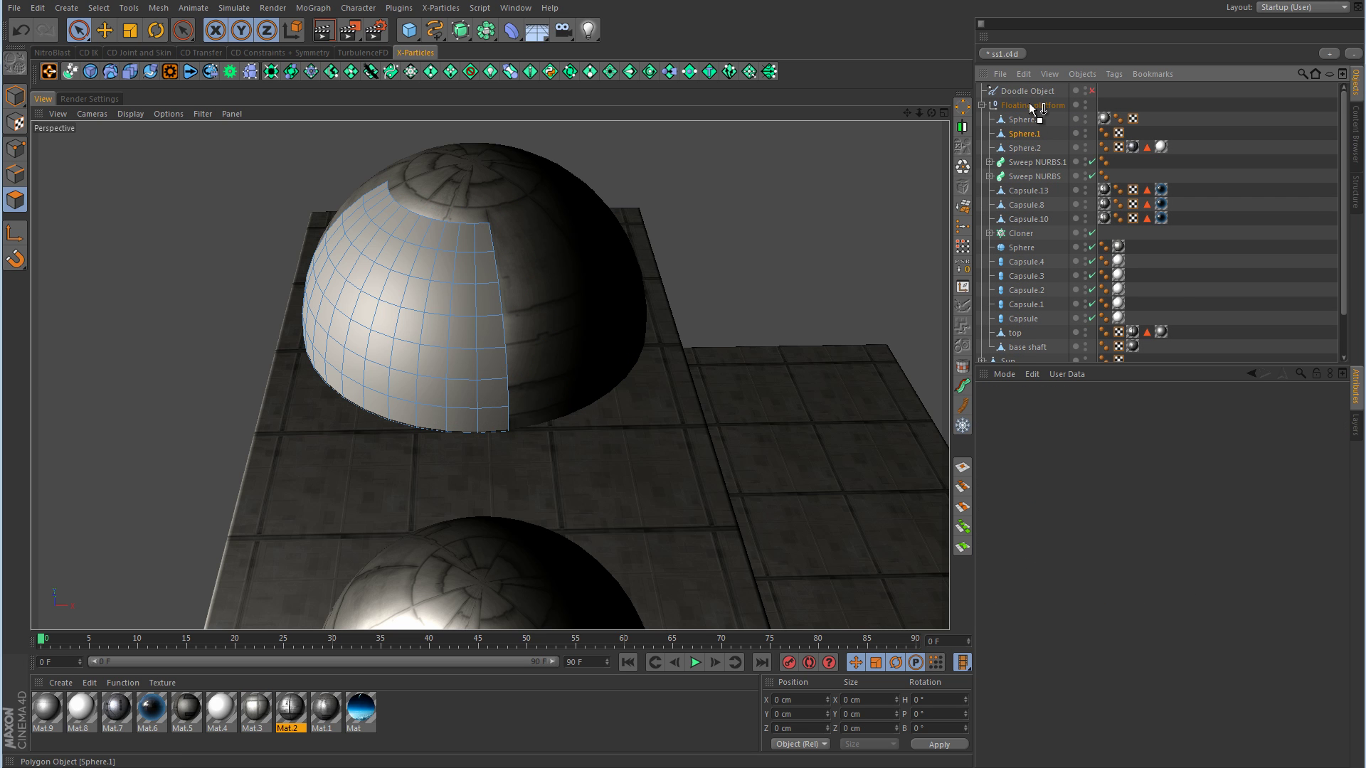
left_click(981, 120)
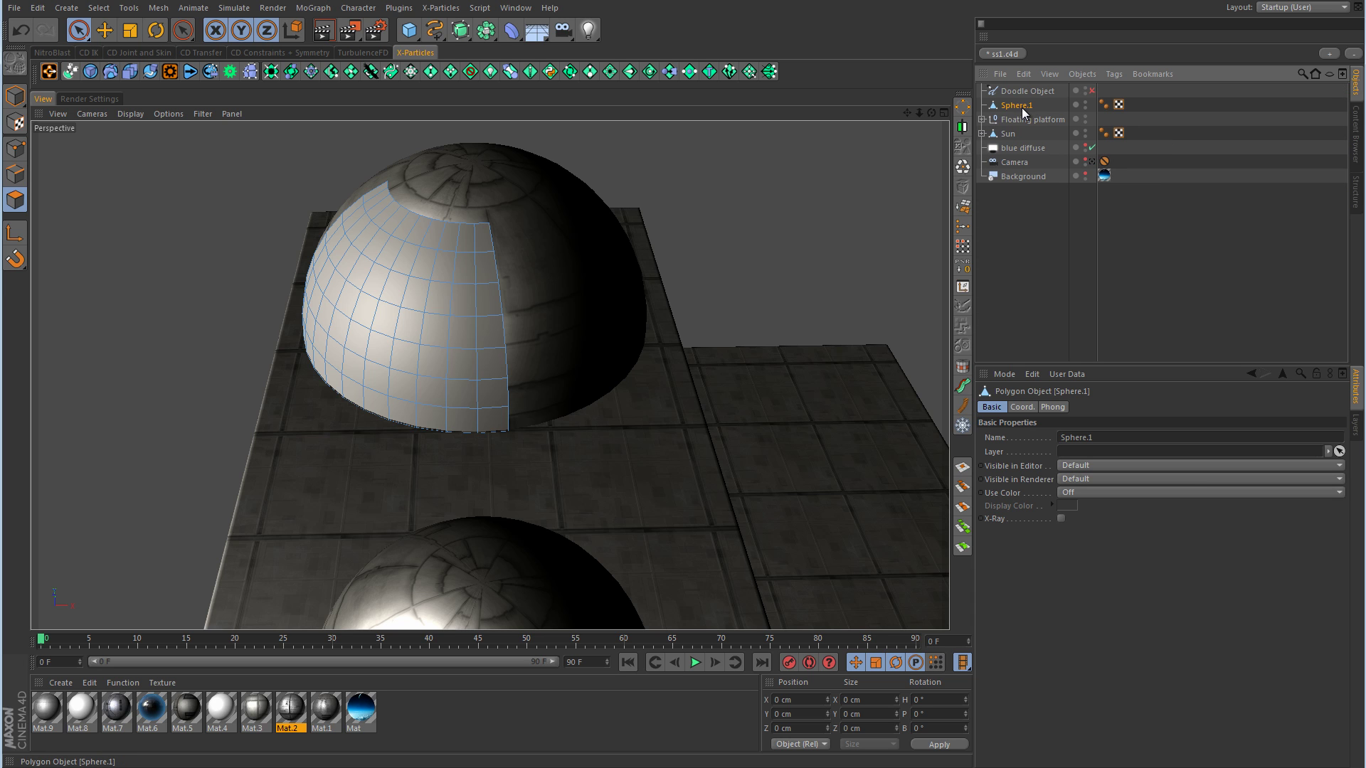
left_click(15, 96)
left_click(104, 32)
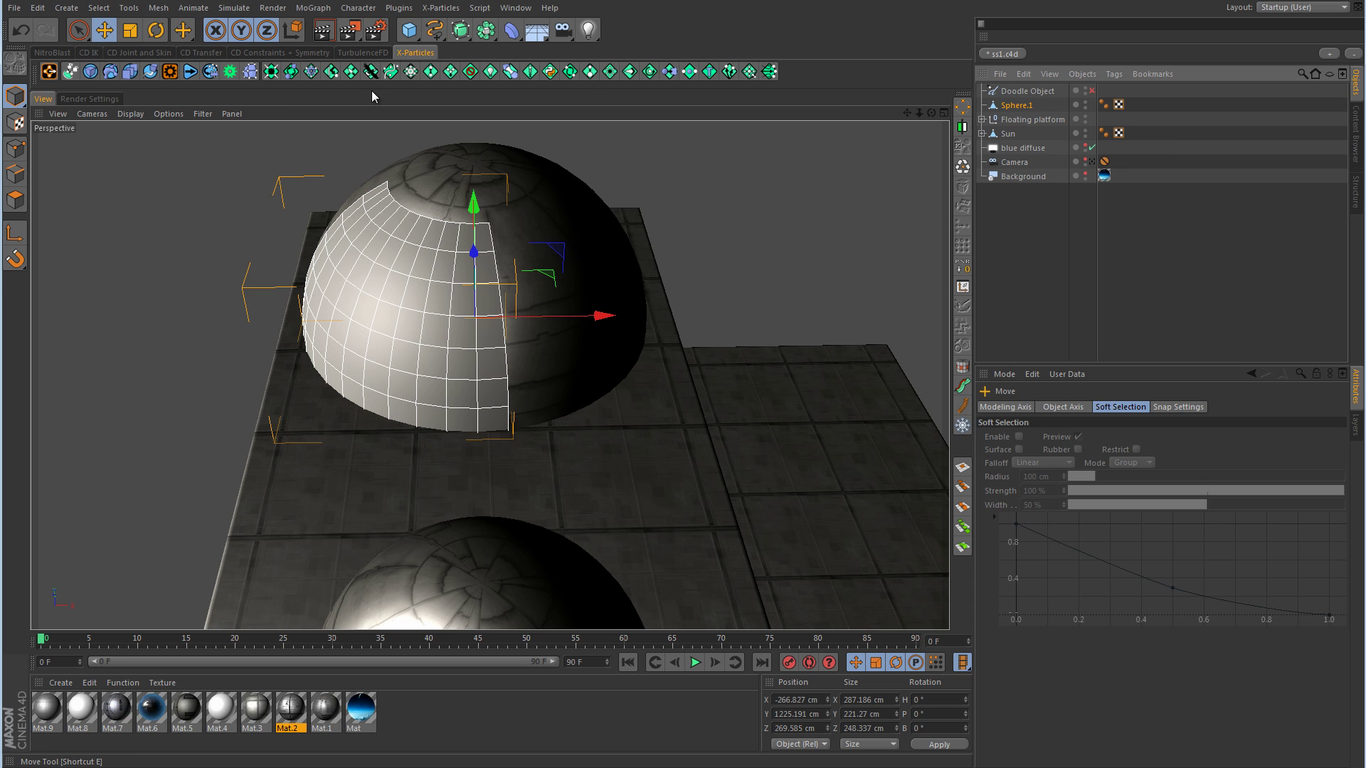
Step: Add a pale cream area light (RGB 255, 243, 221) with its shadow type set to Area
left_click(590, 32)
left_click(729, 76)
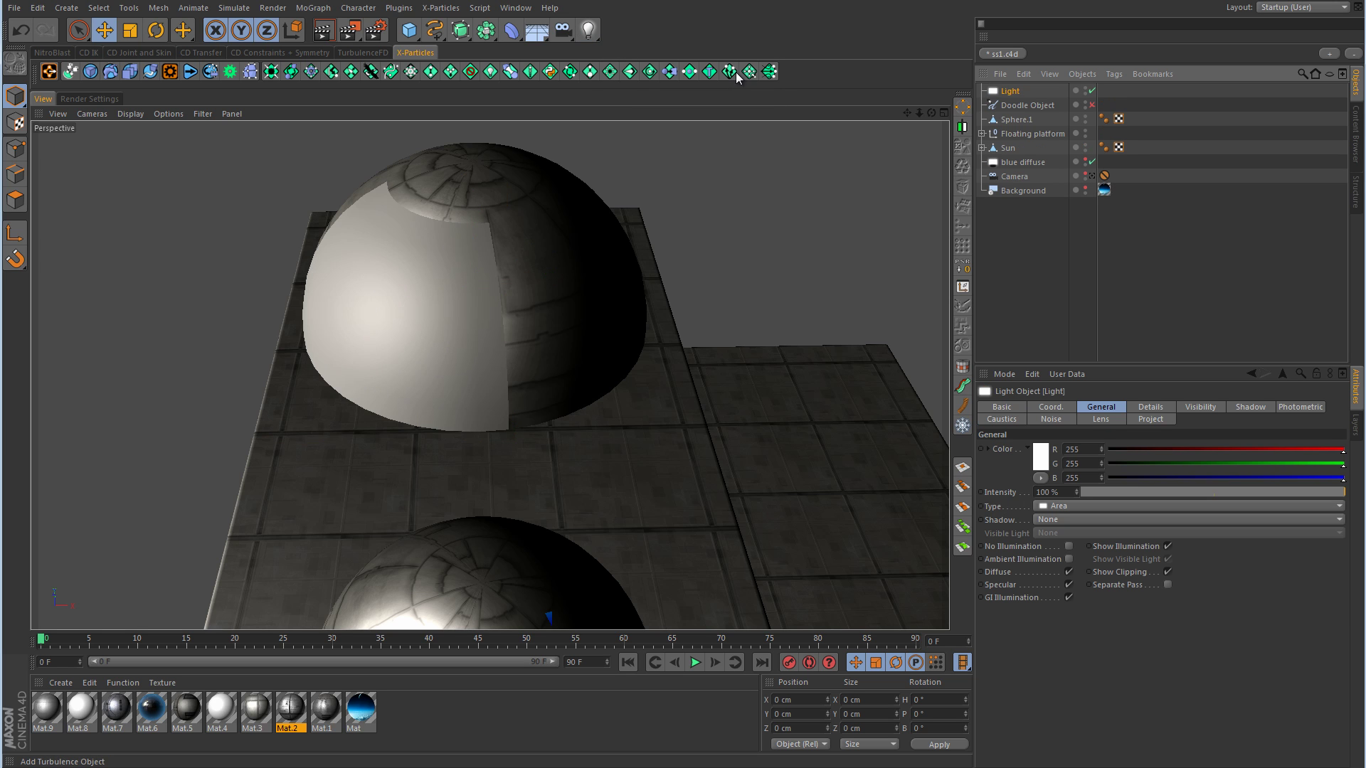
left_click(1040, 456)
left_click(1032, 400)
left_click_drag(1031, 399, 975, 409)
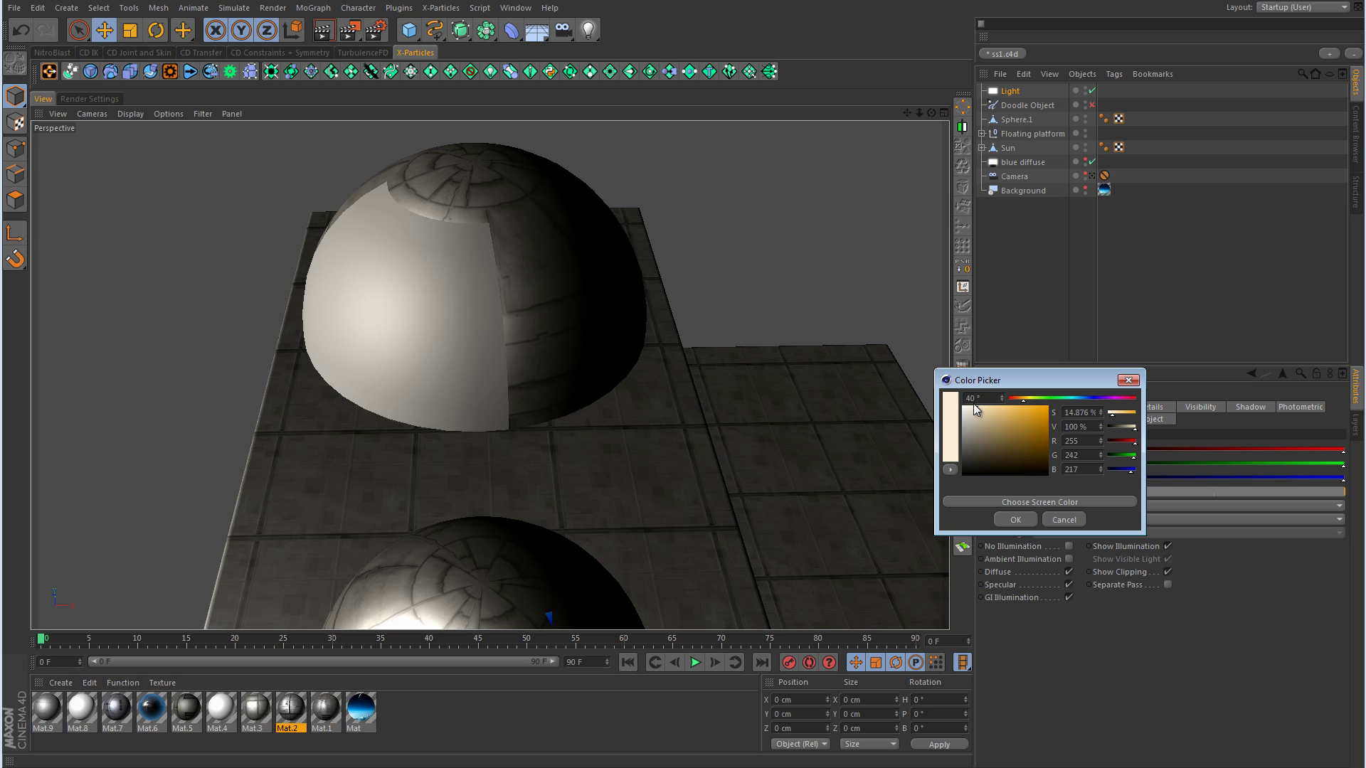
left_click(1016, 520)
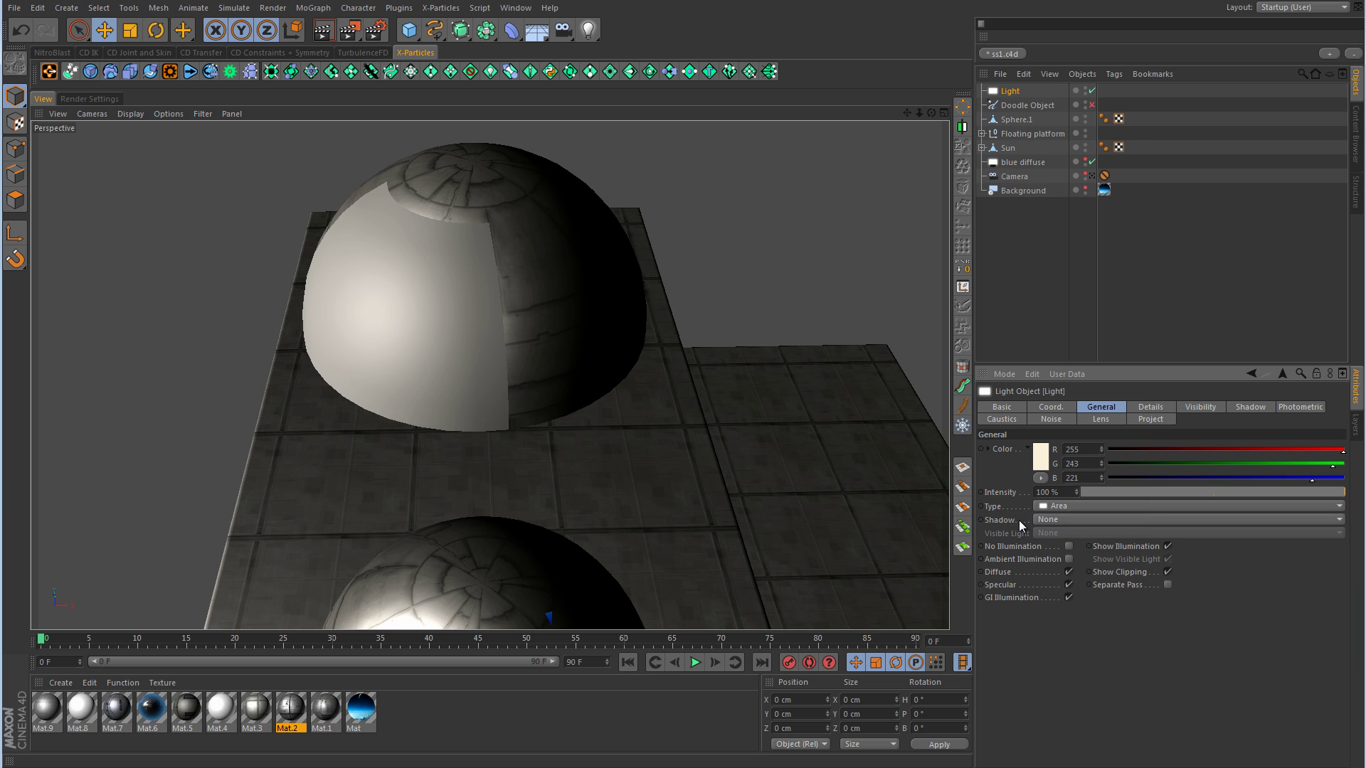
left_click(1071, 518)
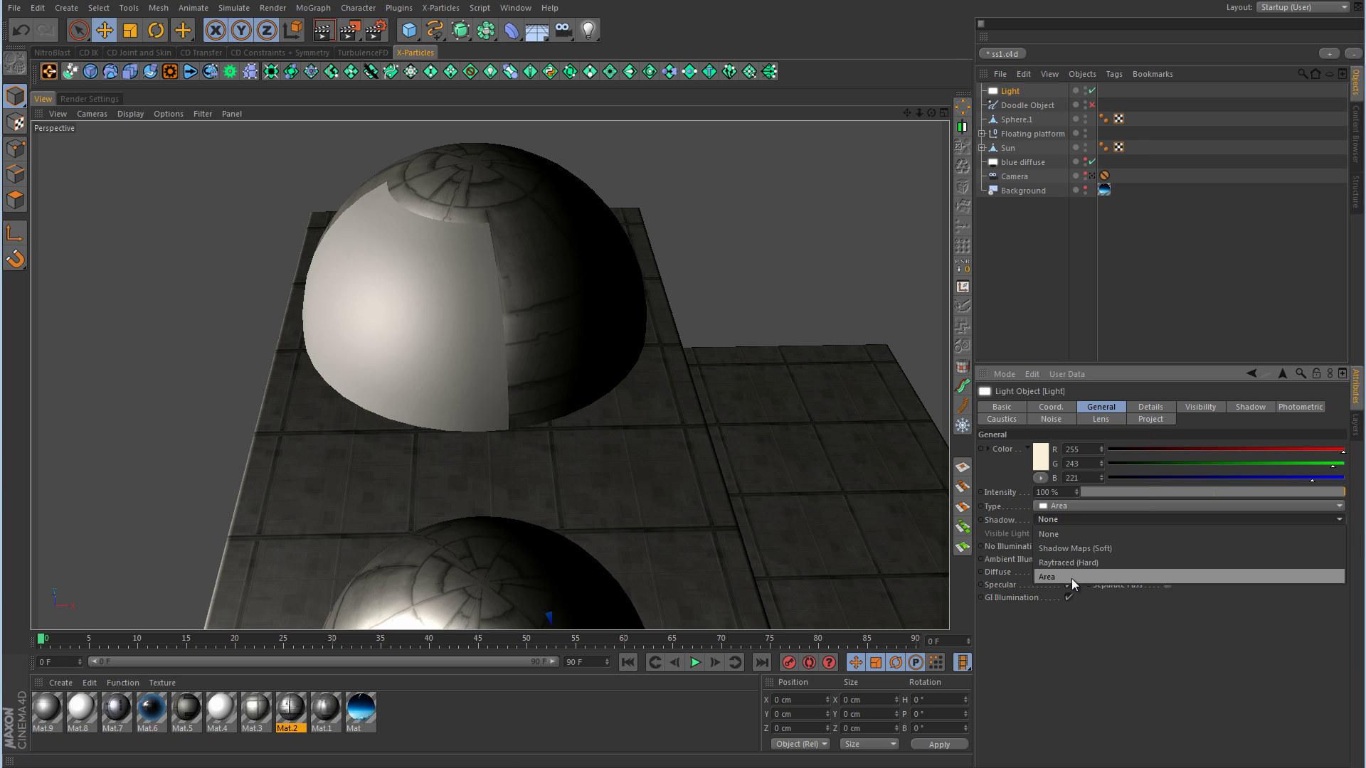
left_click(1071, 579)
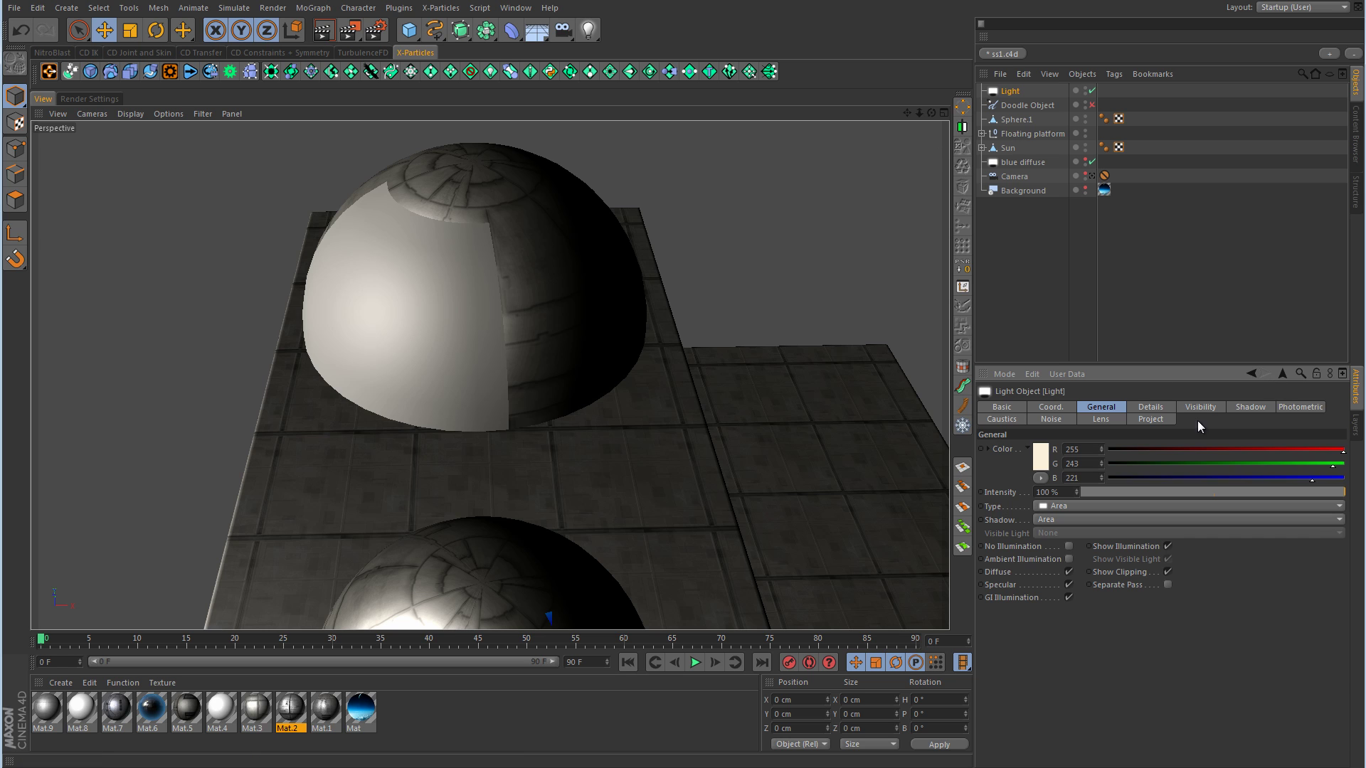
Step: Set the light's area shape to Object / Spline with the split-off Sphere.1 patch as its source object
left_click(1156, 410)
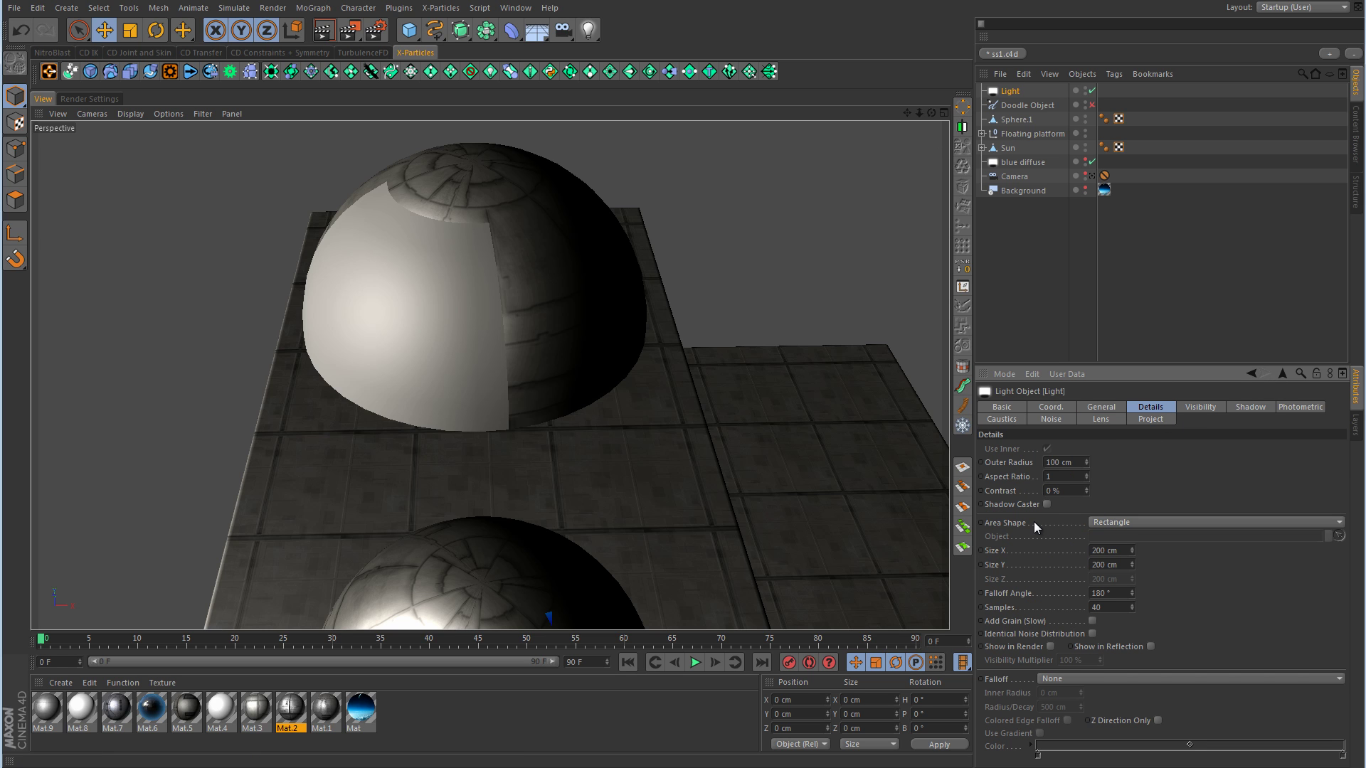
left_click(1113, 521)
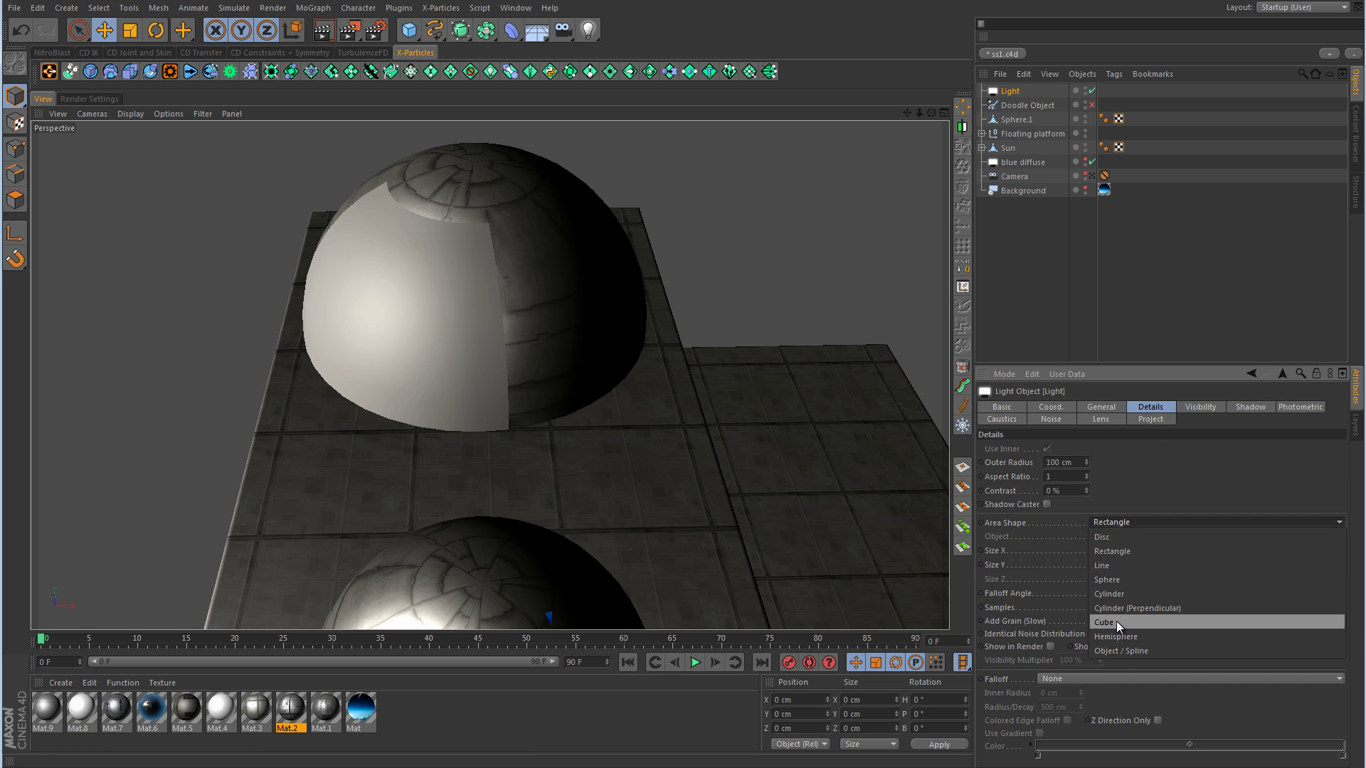
left_click(1116, 650)
left_click_drag(1018, 119, 1103, 541)
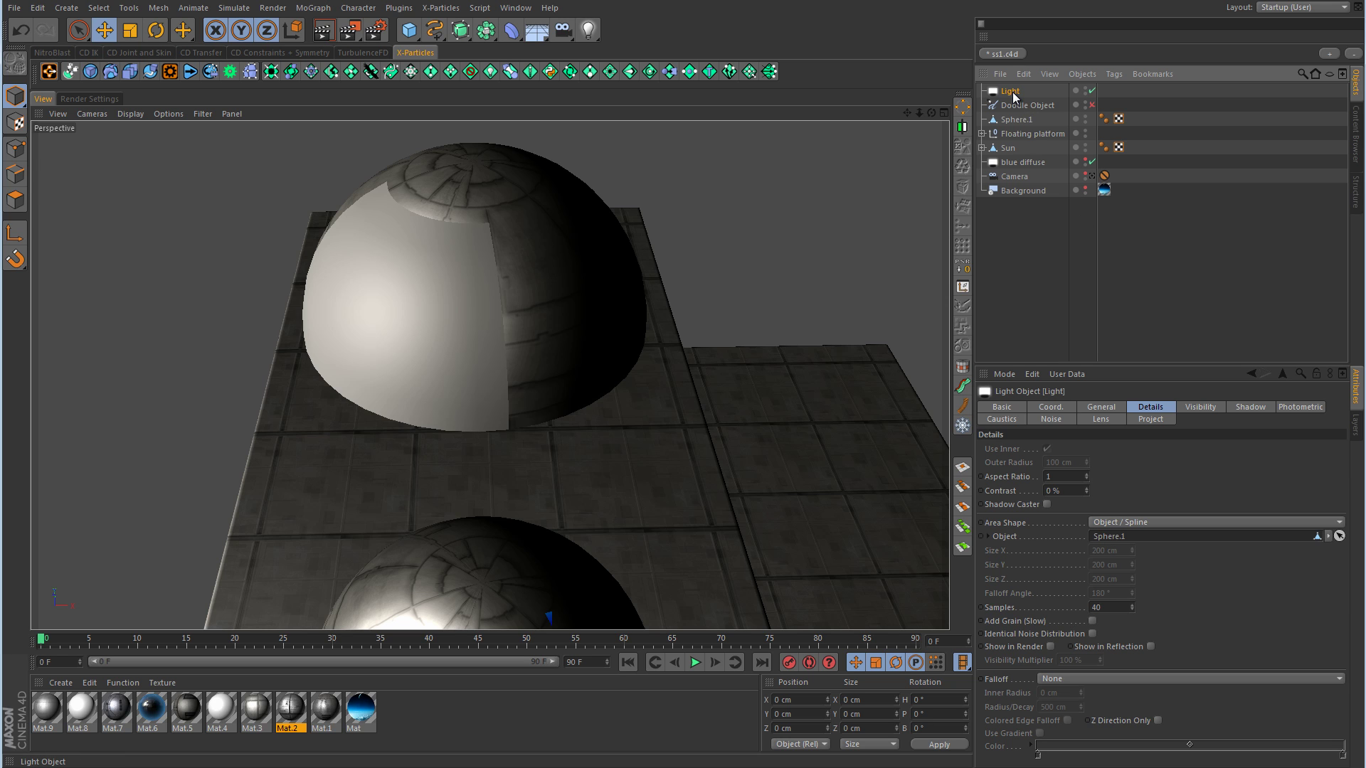
Step: Make the light a child of the Sphere.1 patch and reset its relative position and rotation to zero
left_click_drag(1013, 96, 1018, 121)
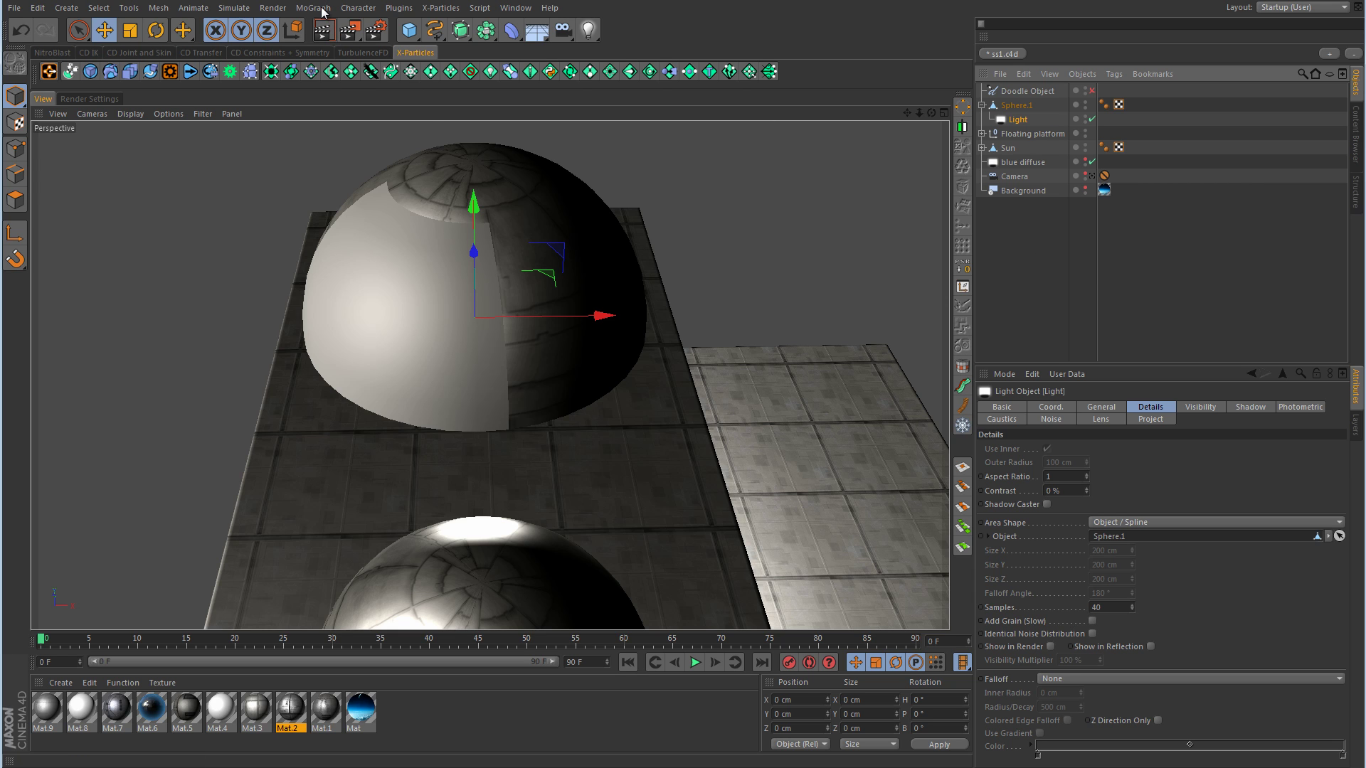
left_click(370, 11)
mouse_move(399, 44)
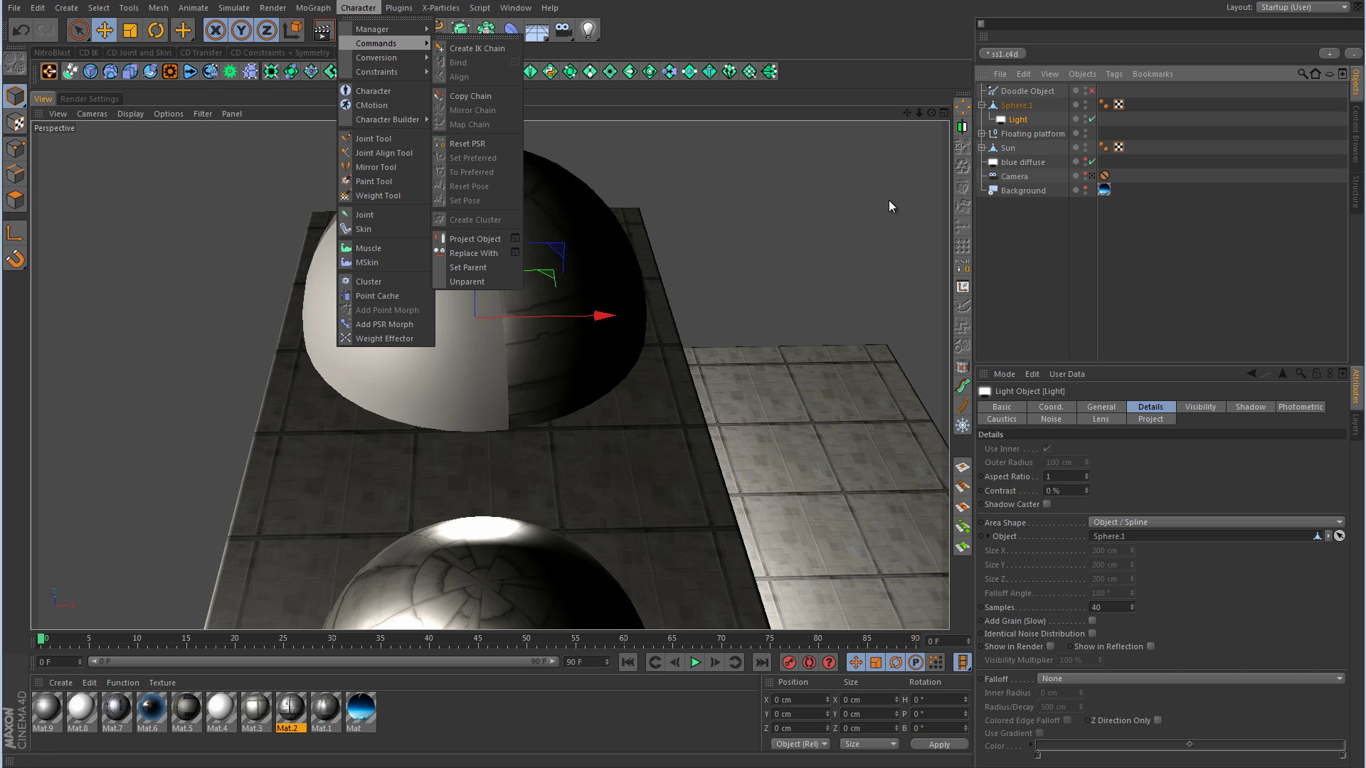
left_click(1222, 204)
Step: Preview-render the domes from the side and set the light's falloff to Inverse Square (Physically Accurate)
left_click_drag(827, 373, 676, 350, "alt")
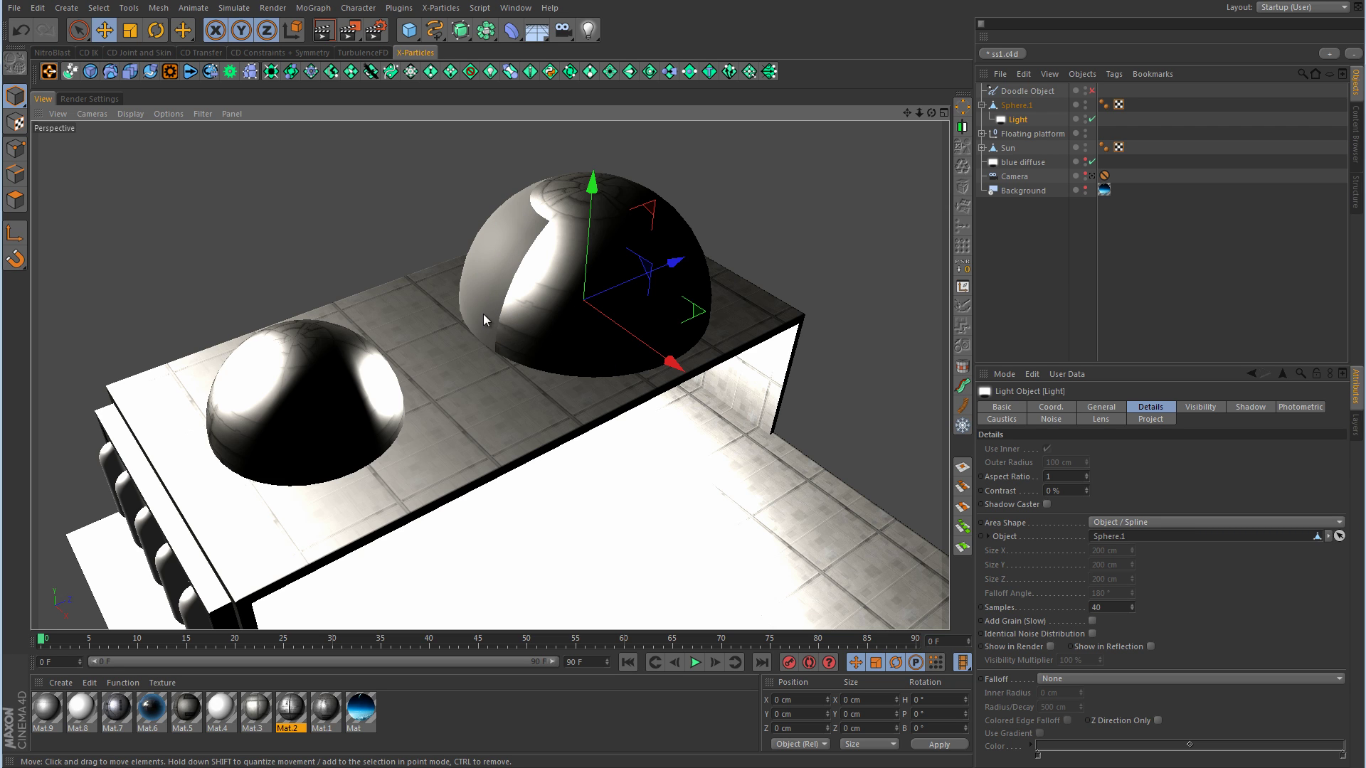
left_click(324, 35)
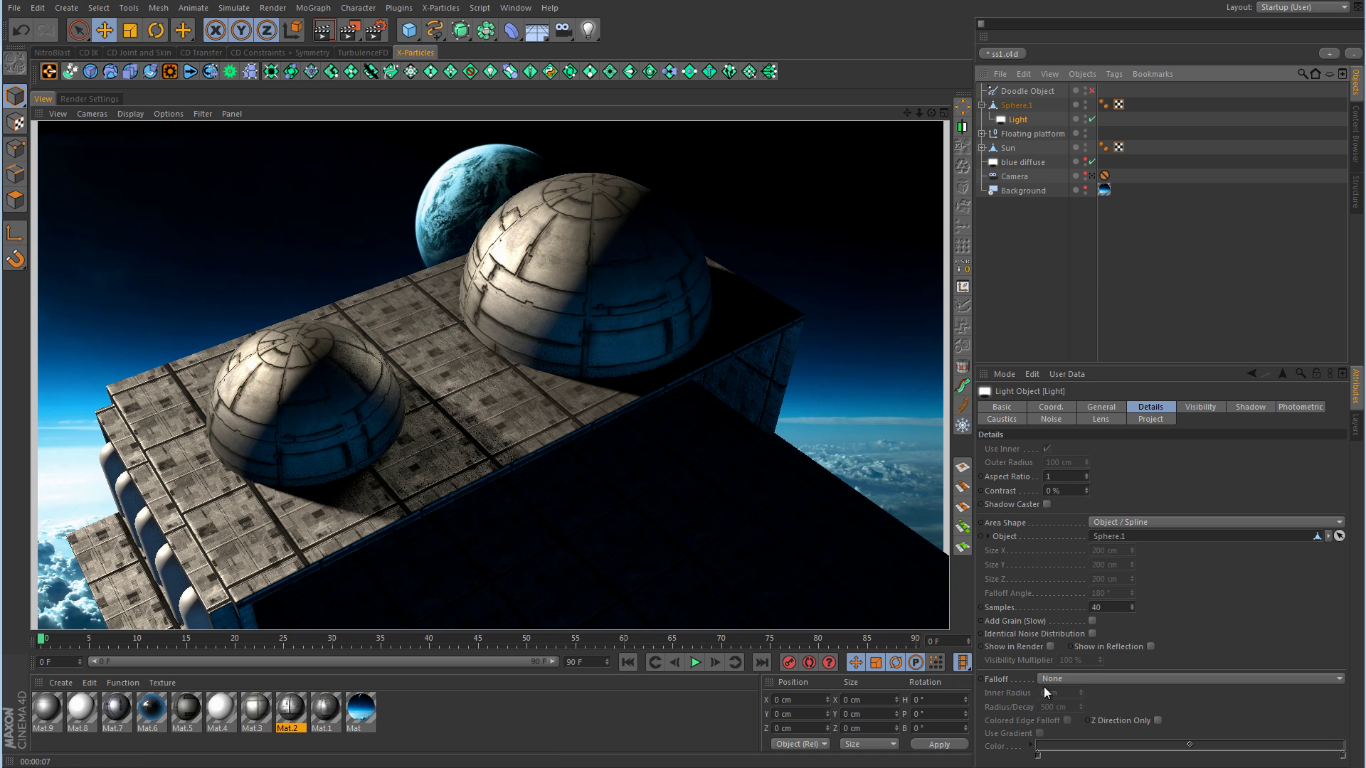
left_click(1078, 680)
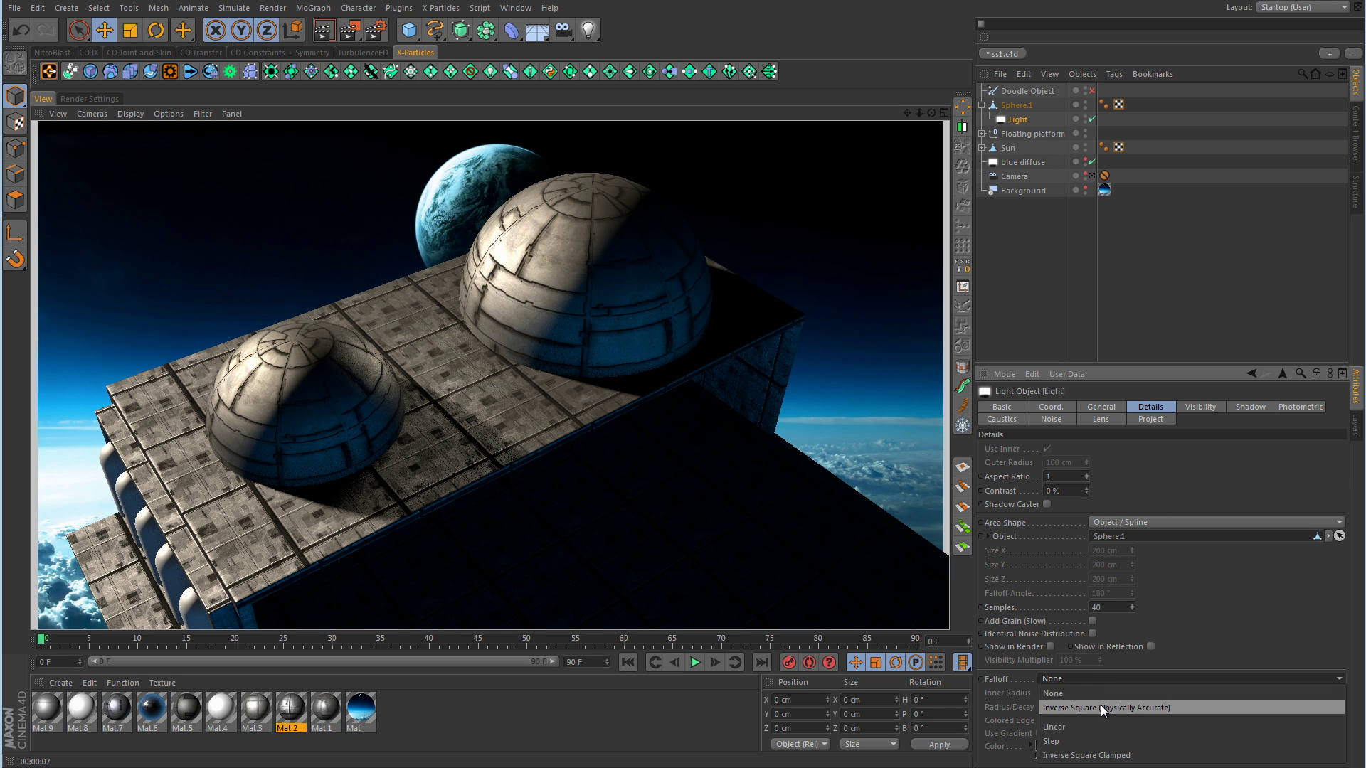
left_click(1099, 708)
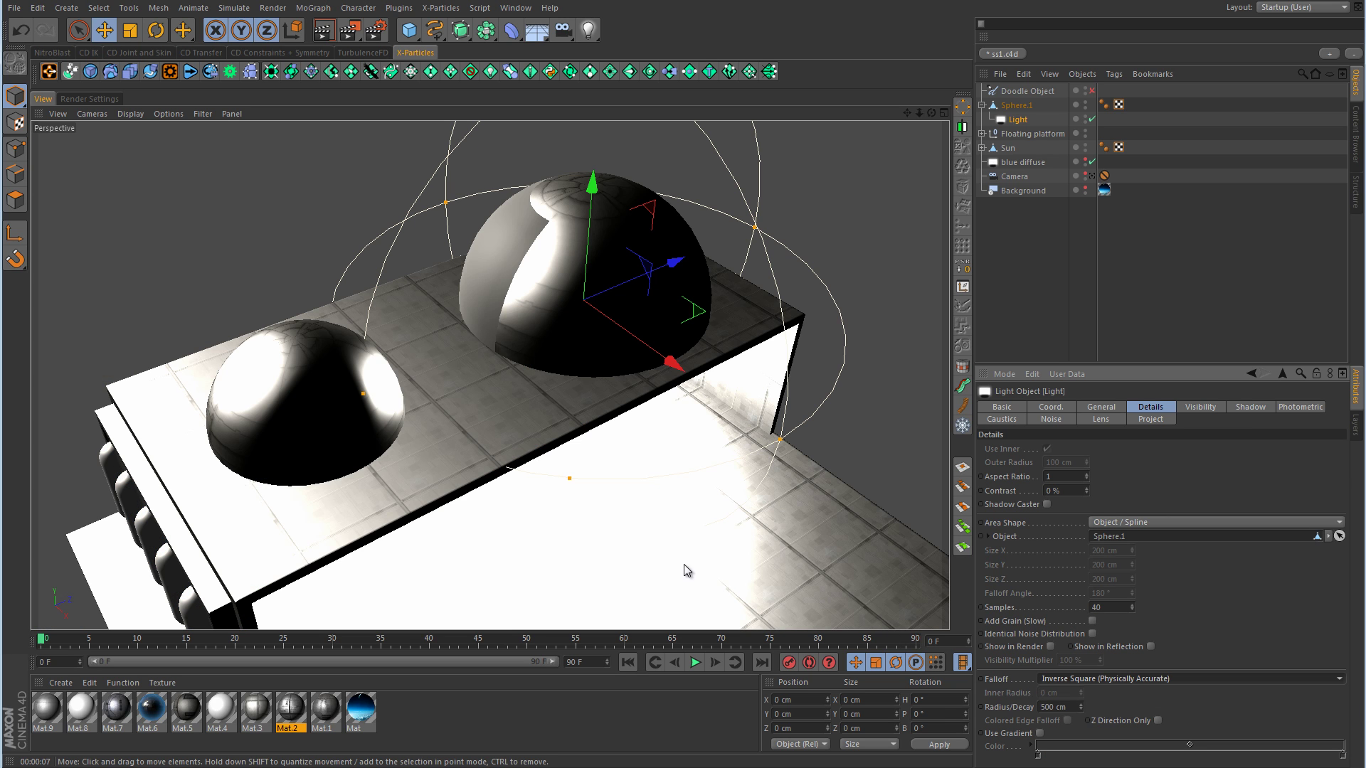
Step: Preview-render the platform from the side and close up between the two domes to check the bounced light
left_click_drag(673, 547, 659, 491, "alt")
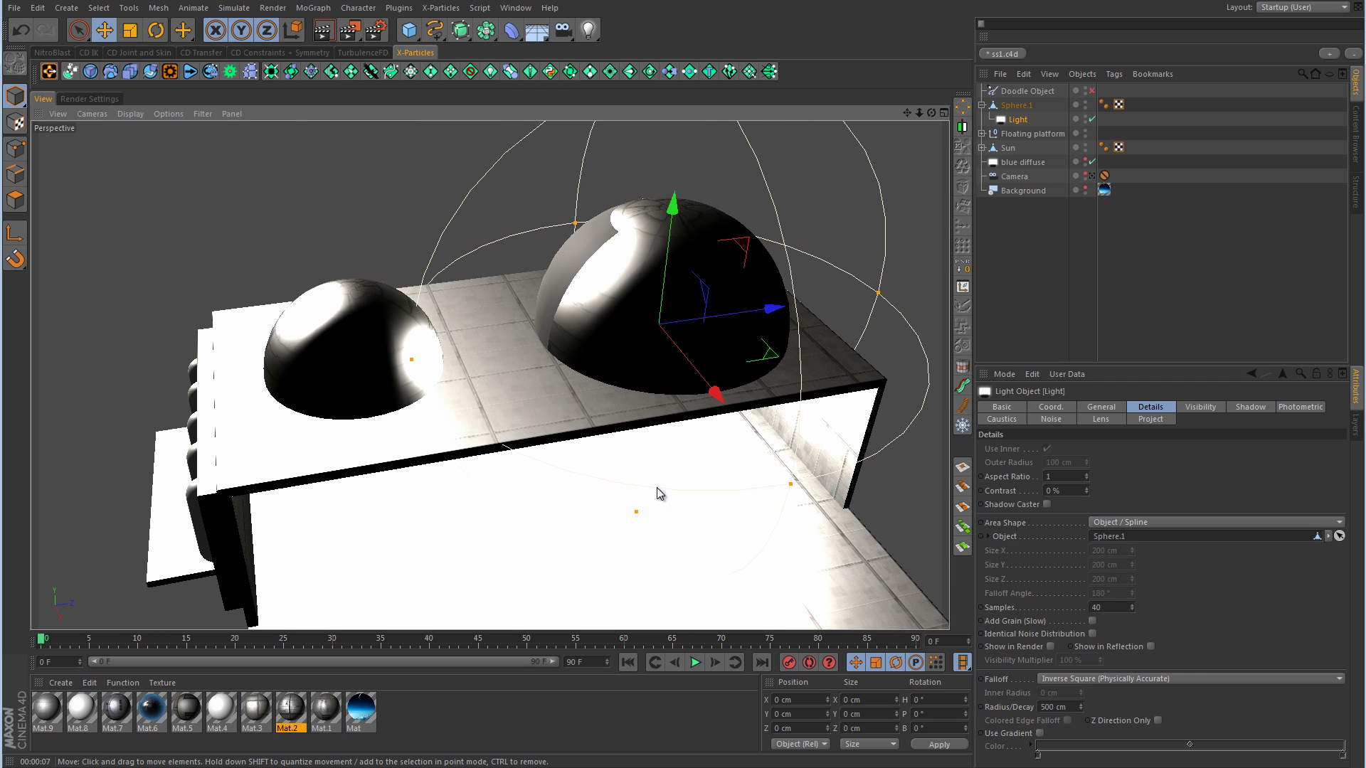
left_click(323, 32)
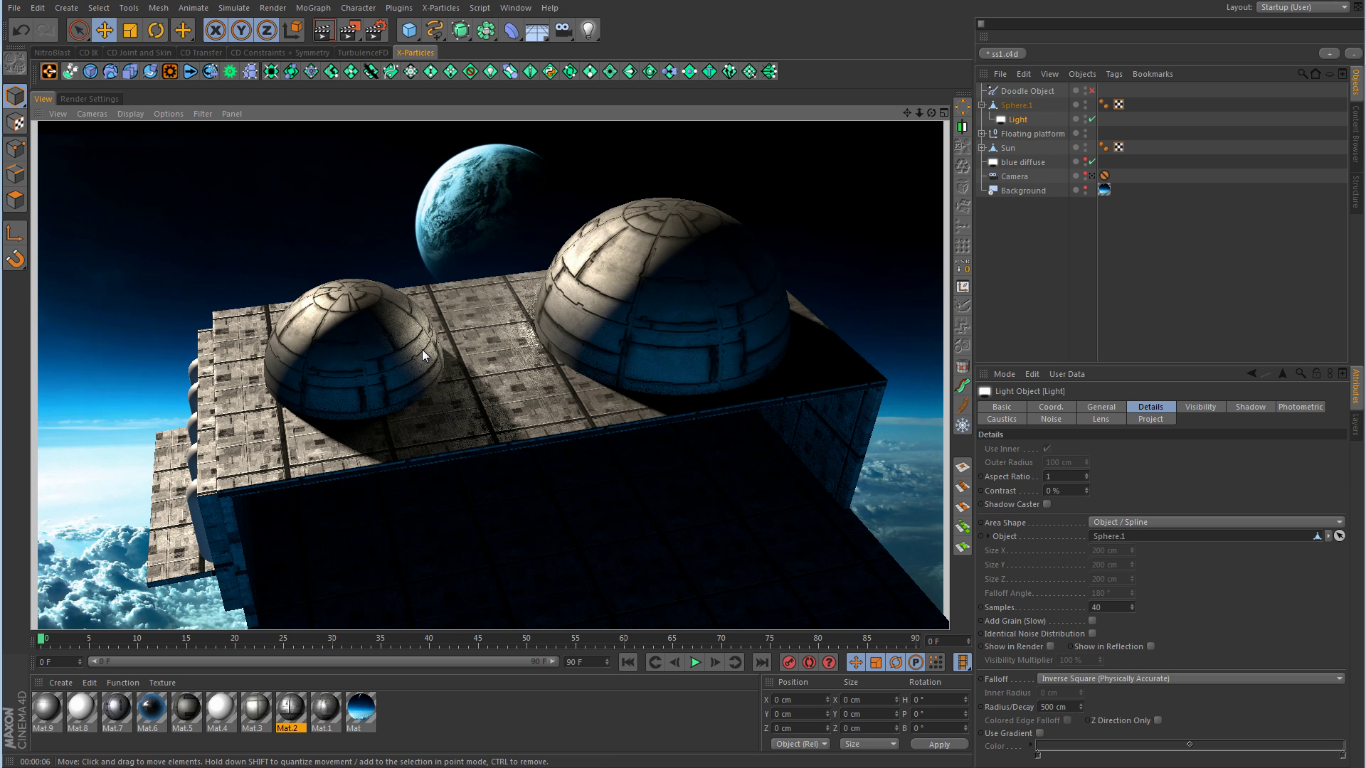
left_click_drag(532, 408, 659, 357, "alt")
scroll(658, 358, "up", 5)
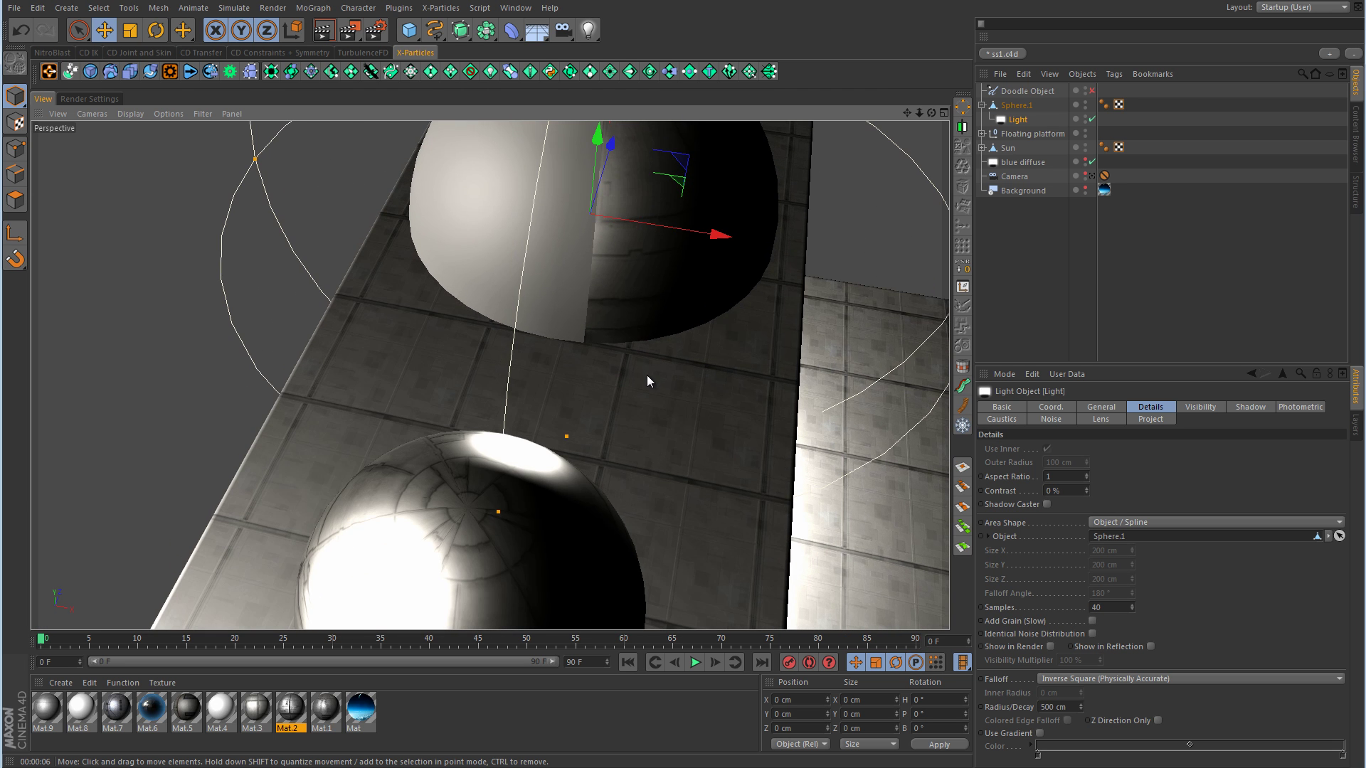
left_click(329, 34)
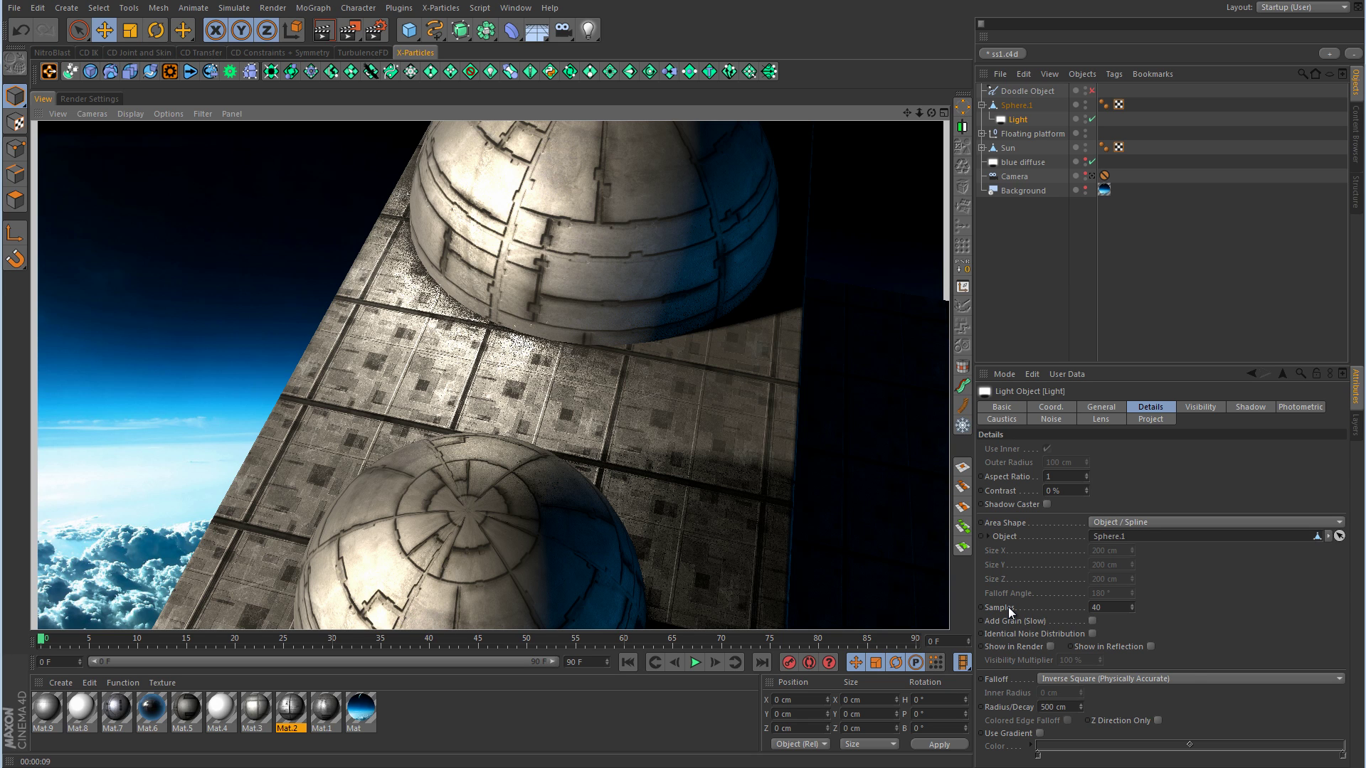
Step: Set the light's samples to 256 and preview-render the close view of the domes
left_click(1110, 609)
type("256")
key("Return")
left_click(326, 36)
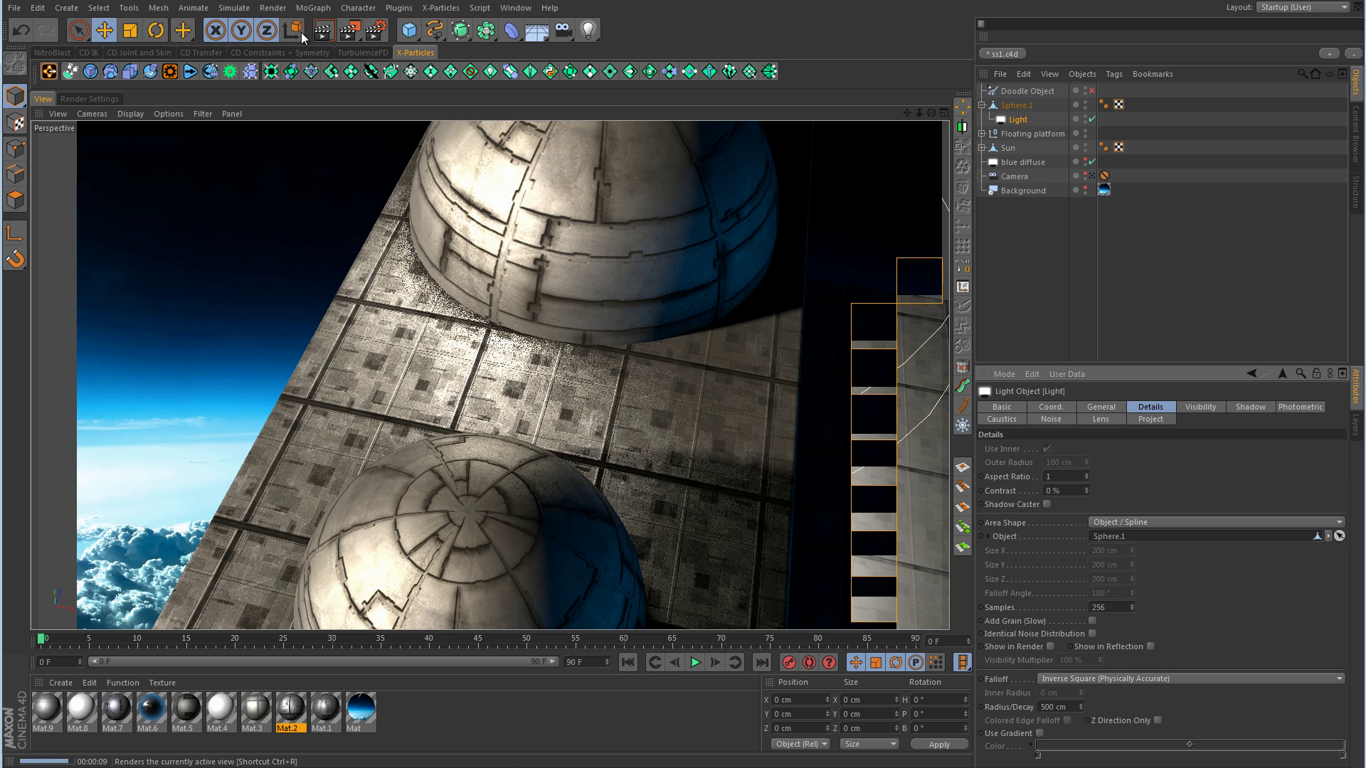
Step: Set the render anti-aliasing to Best and render only the region around the large dome's sunlit base
left_click(91, 99)
left_click(266, 145)
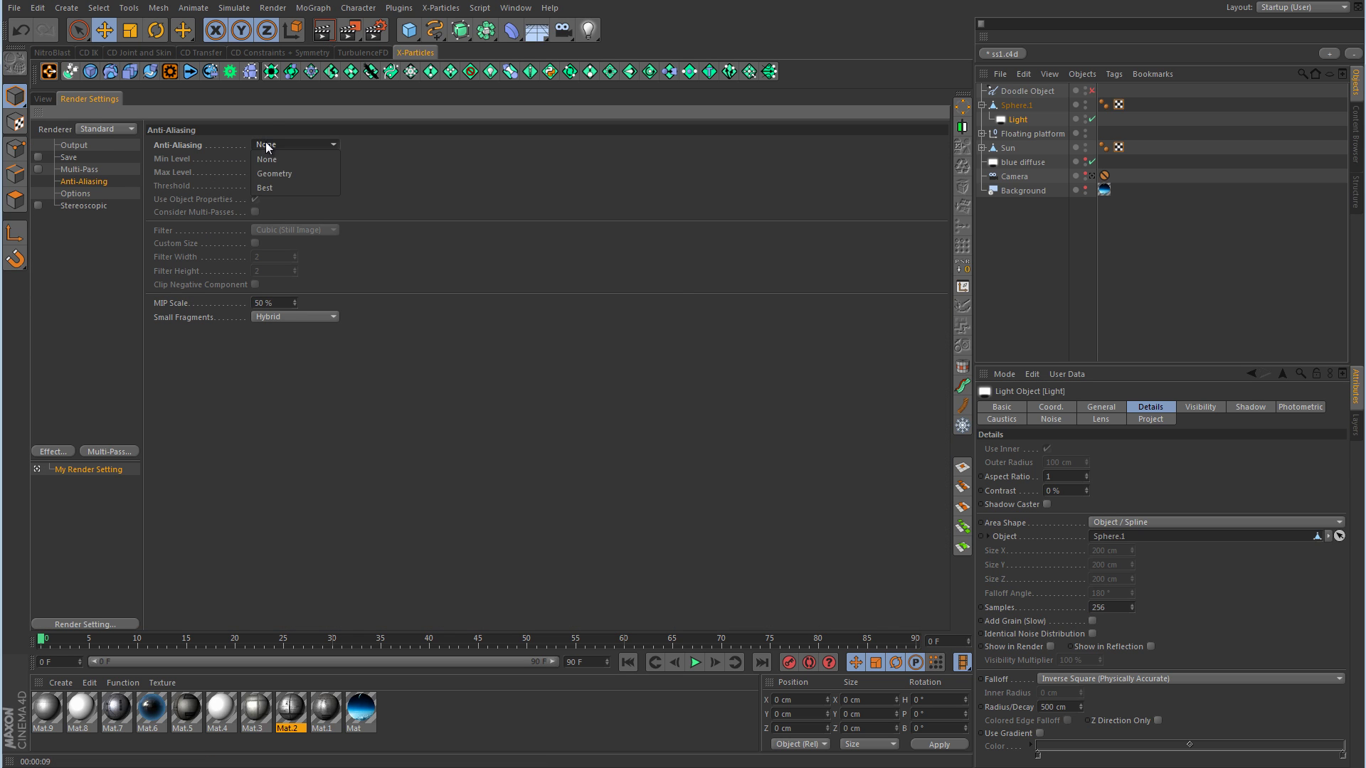
left_click(267, 187)
left_click(43, 98)
left_click_drag(349, 30, 427, 54)
left_click_drag(366, 229, 648, 414)
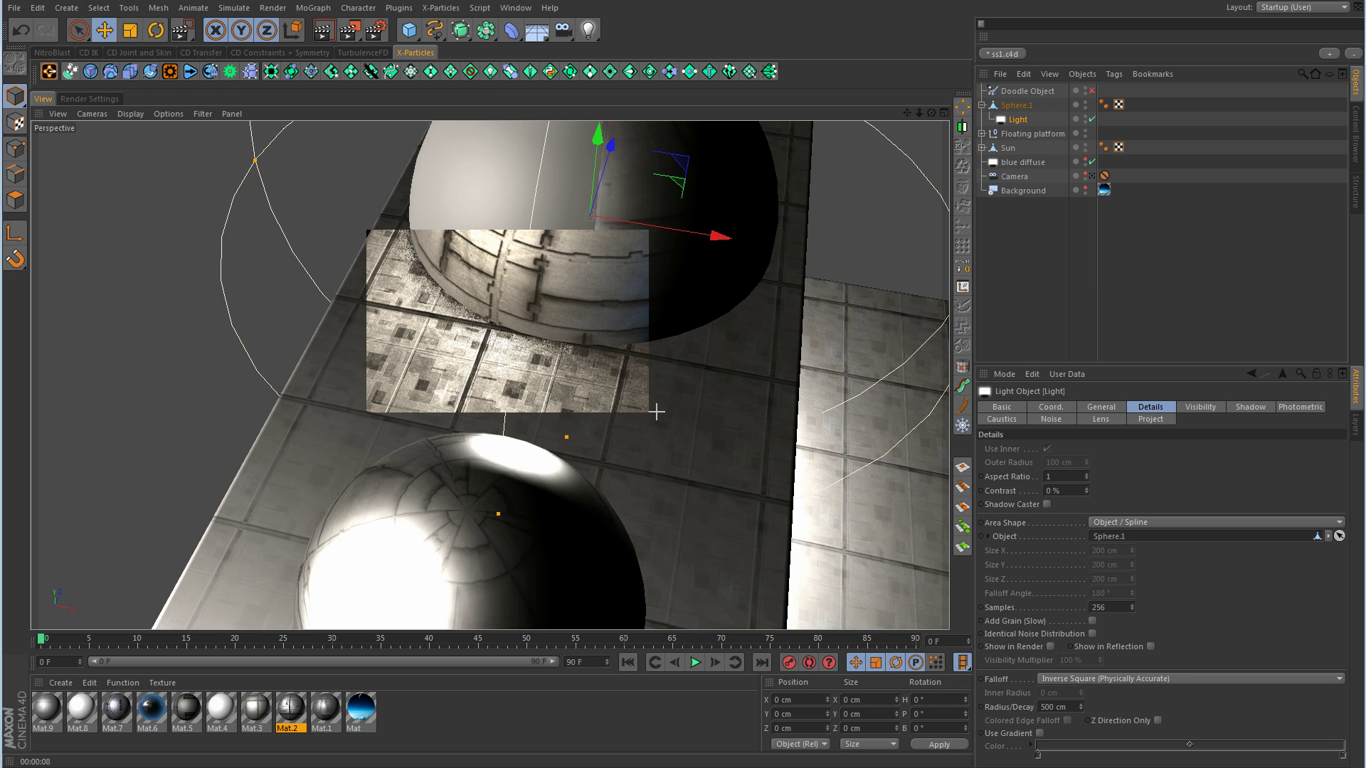
Step: Shrink the light's falloff radius to about 230 cm, deselect it and preview-render the platform
left_click_drag(813, 438, 608, 357, "alt")
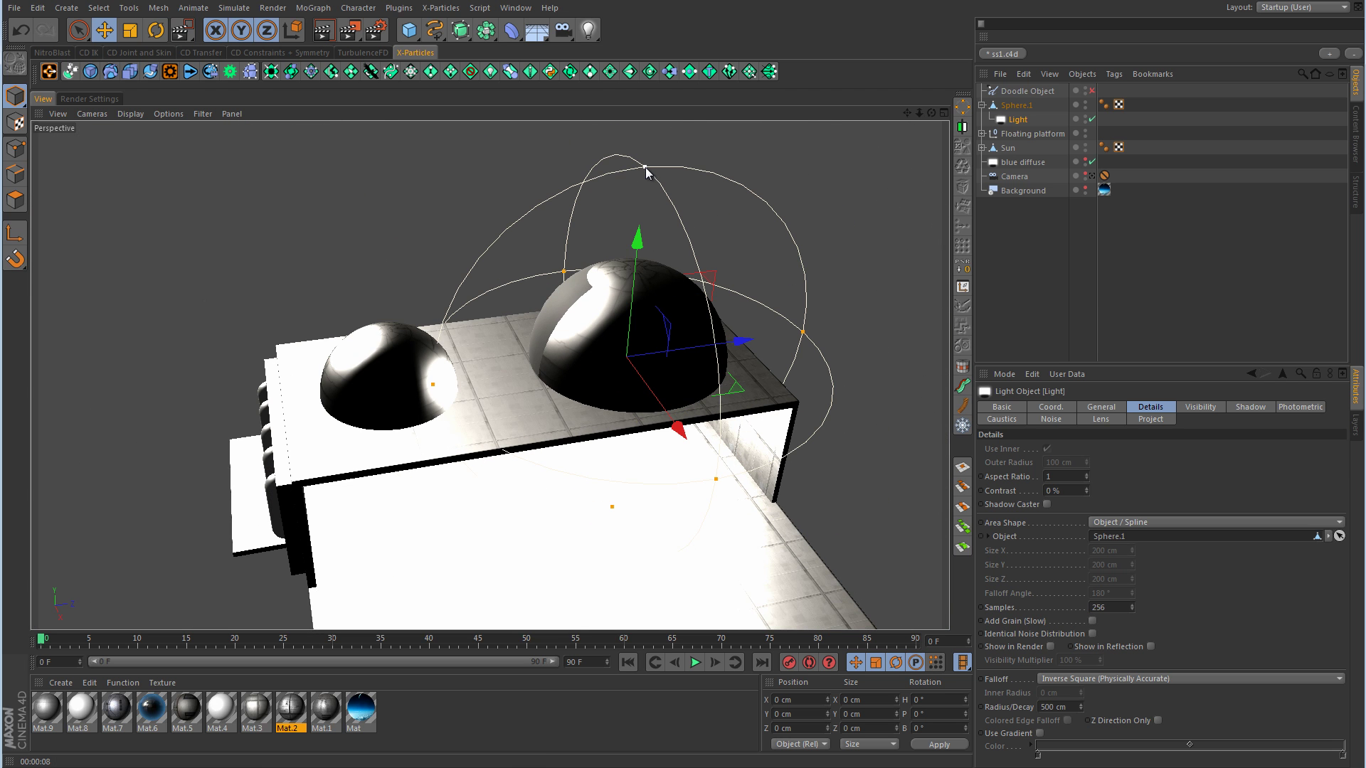
left_click_drag(646, 167, 611, 255)
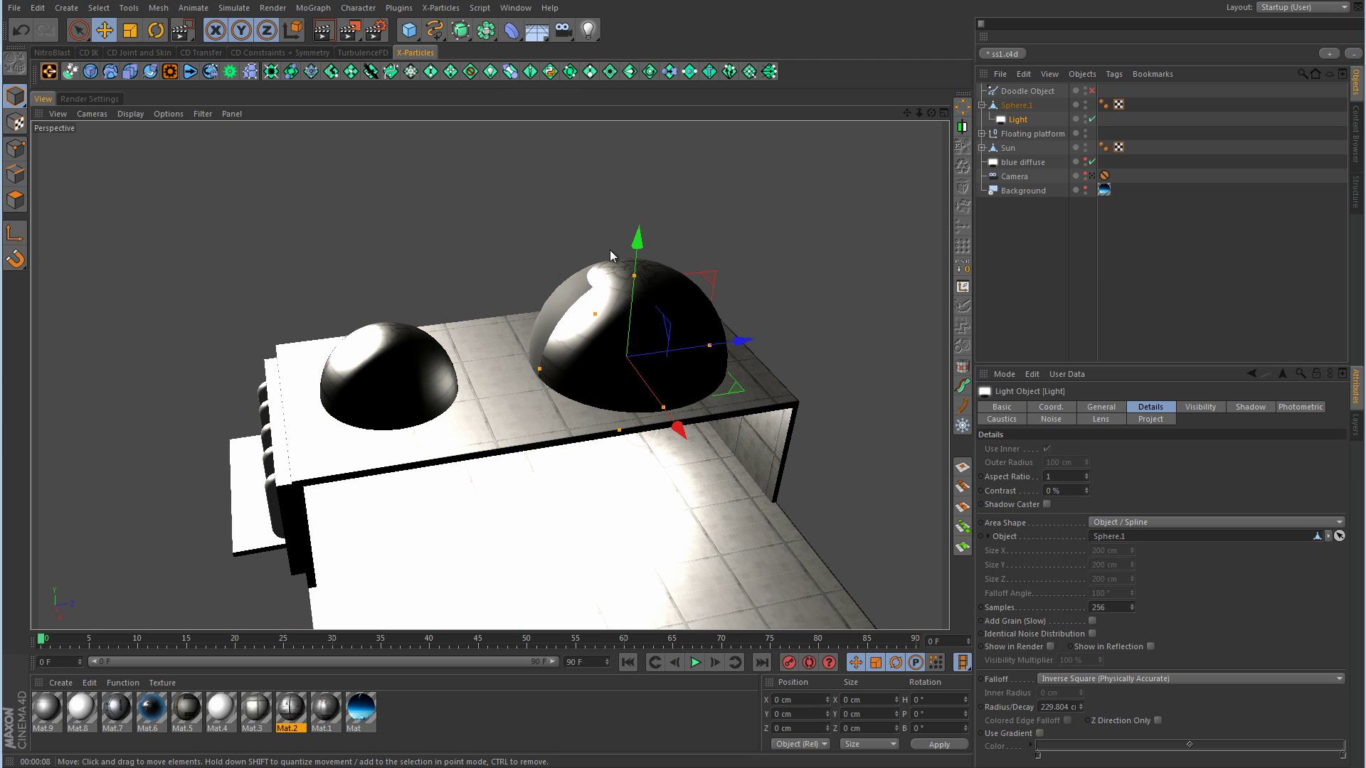
left_click(506, 125)
key("ctrl+r")
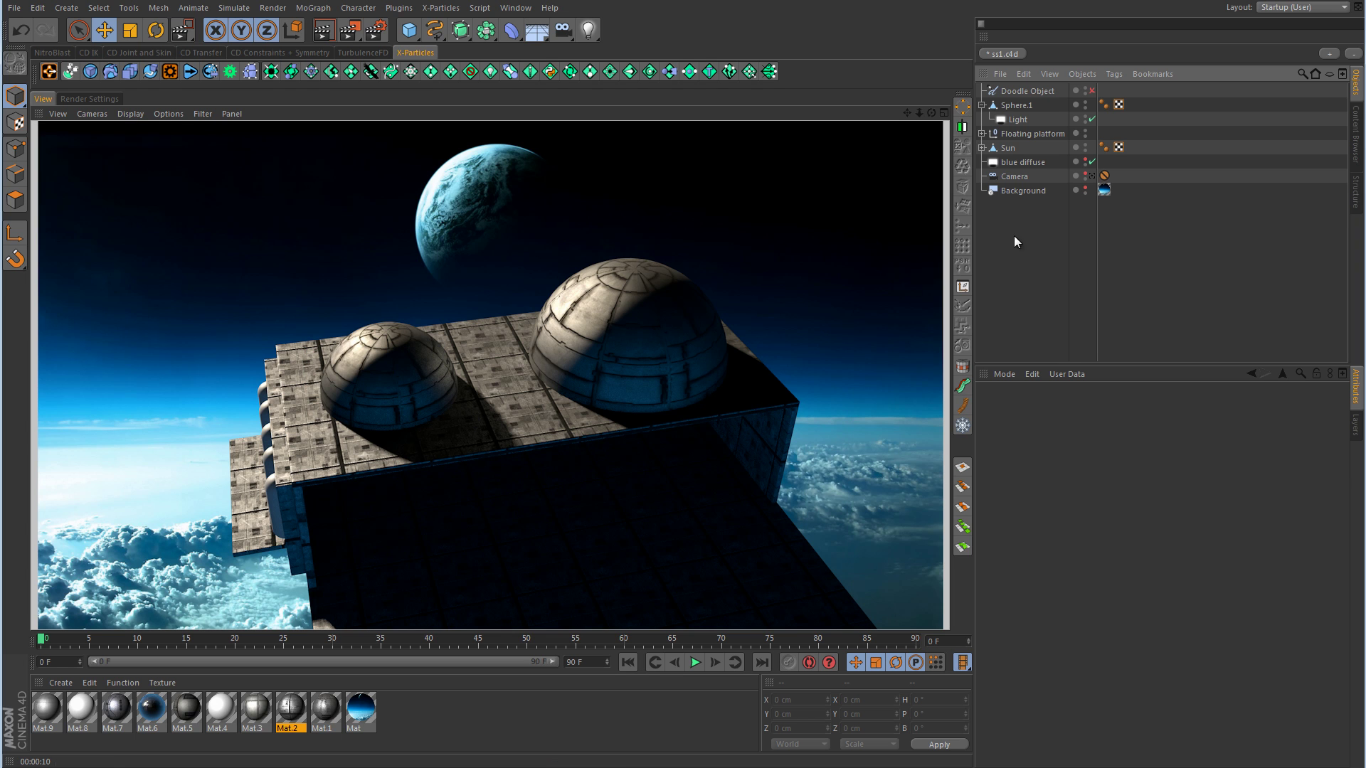
Step: Look through the scene camera and set up an interactive render region over the two domes
left_click(1093, 176)
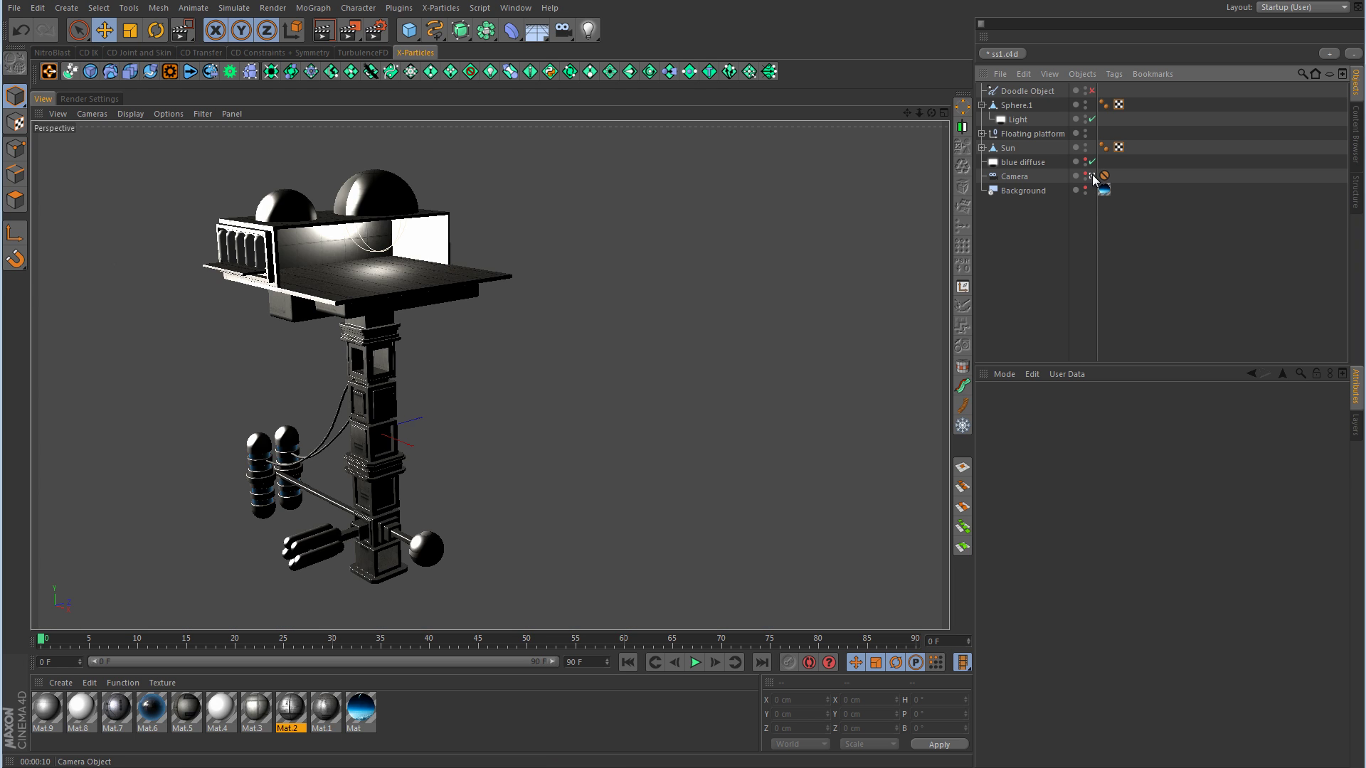
left_click(348, 34)
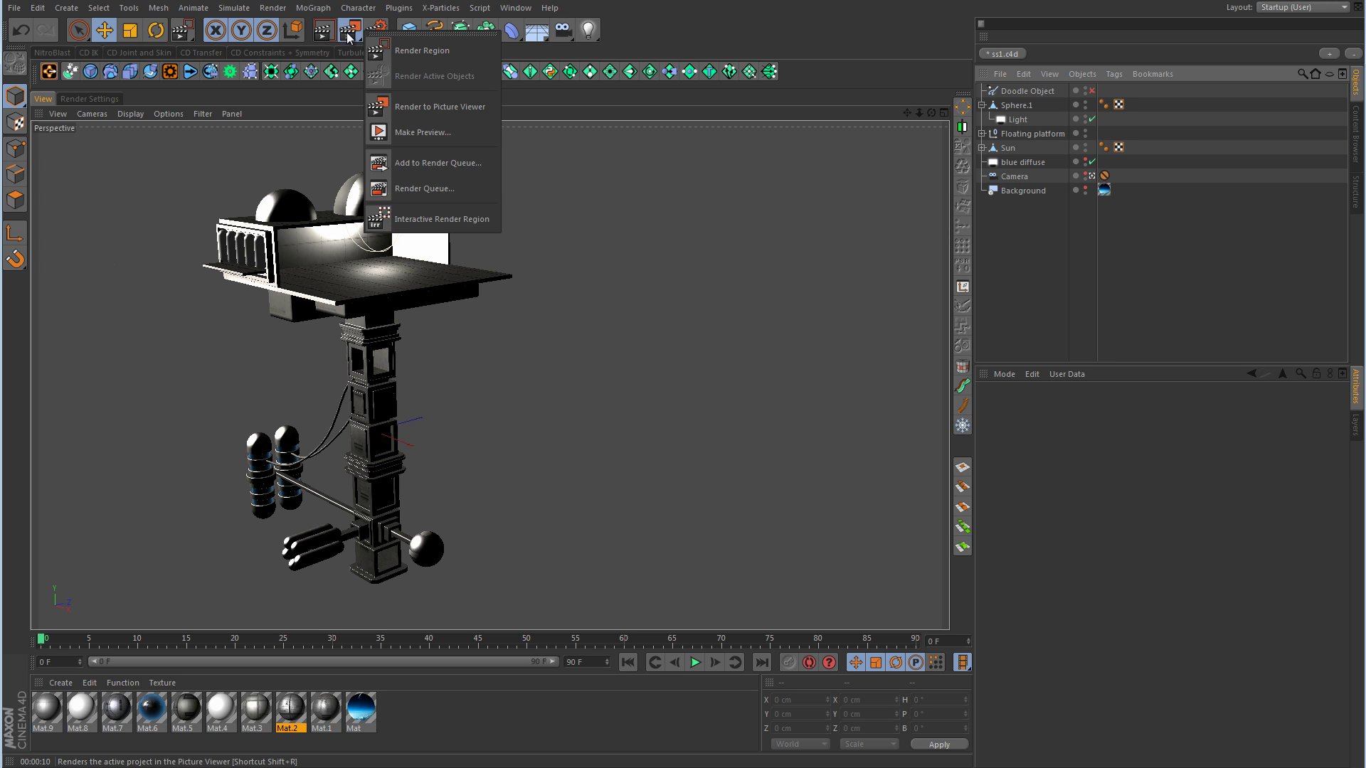
left_click(434, 216)
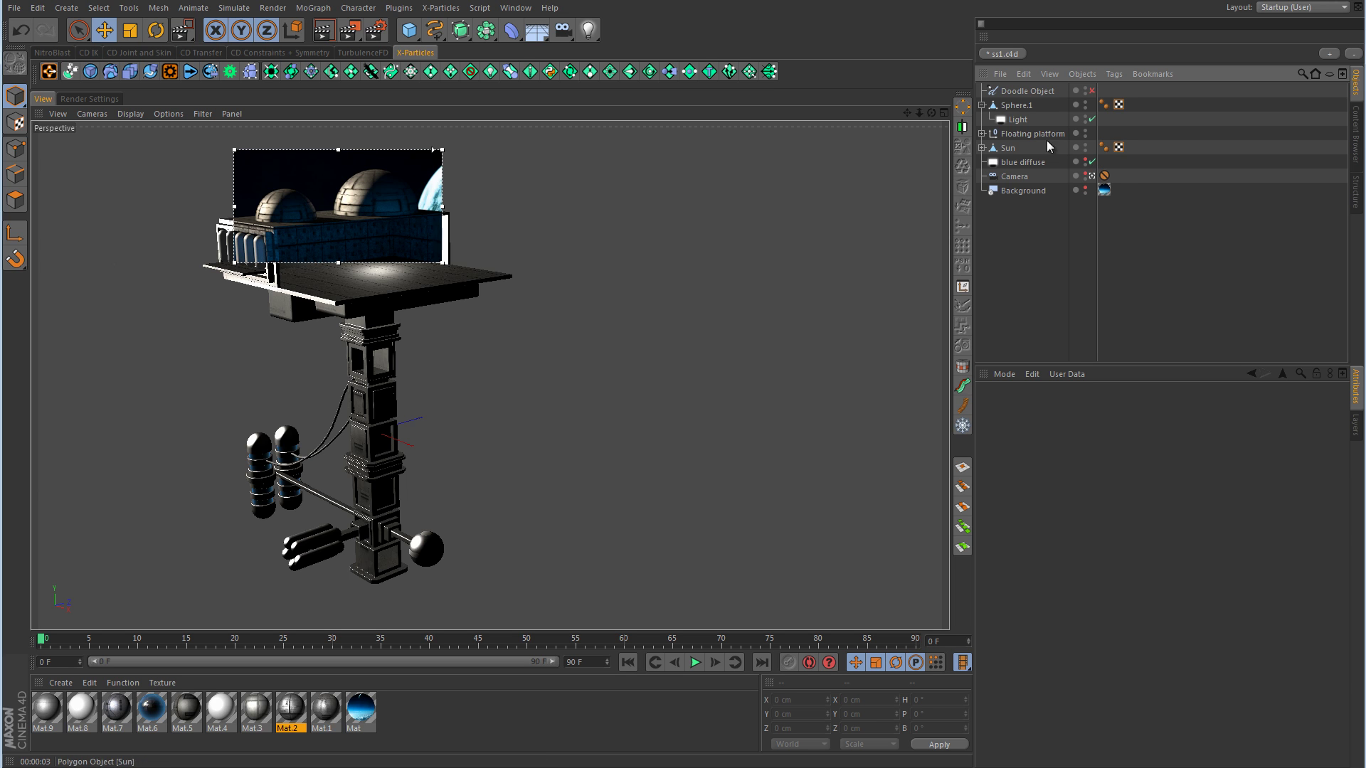
Step: Select the bounce light and enlarge its falloff radius to about 261 cm
left_click(1017, 119)
left_click_drag(379, 253, 378, 251)
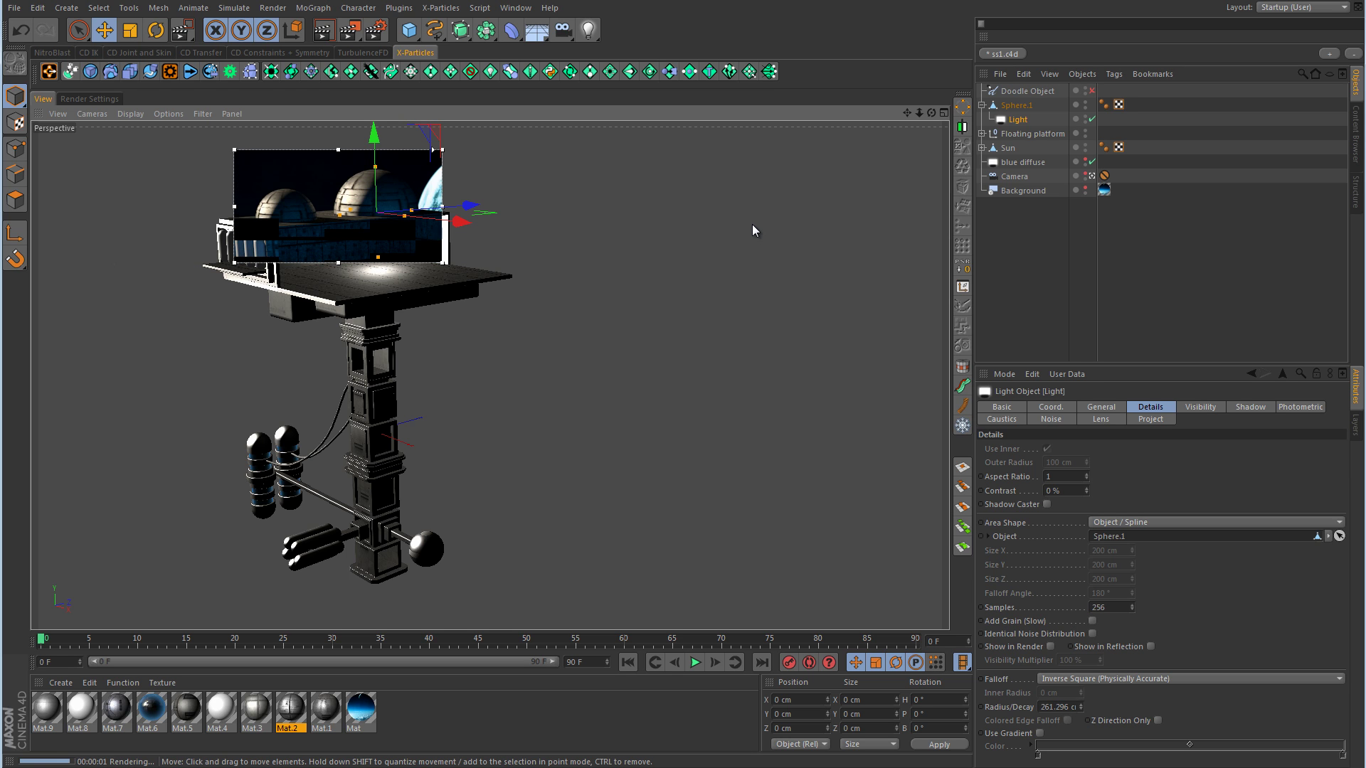
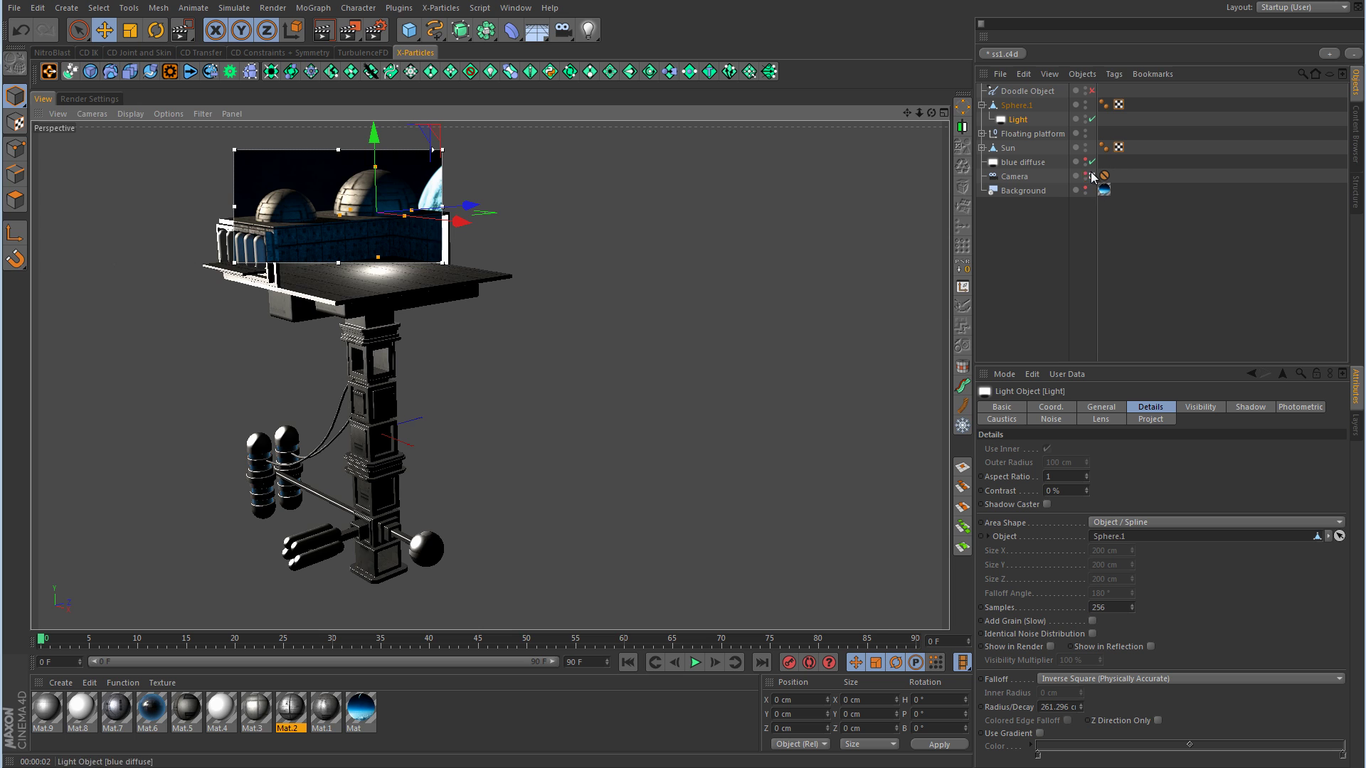
Step: Turn off the interactive render region, frame the bounce light up close and read the manual's Samples entry with its enlarged example image
key("o")
left_click_drag(349, 29, 427, 215)
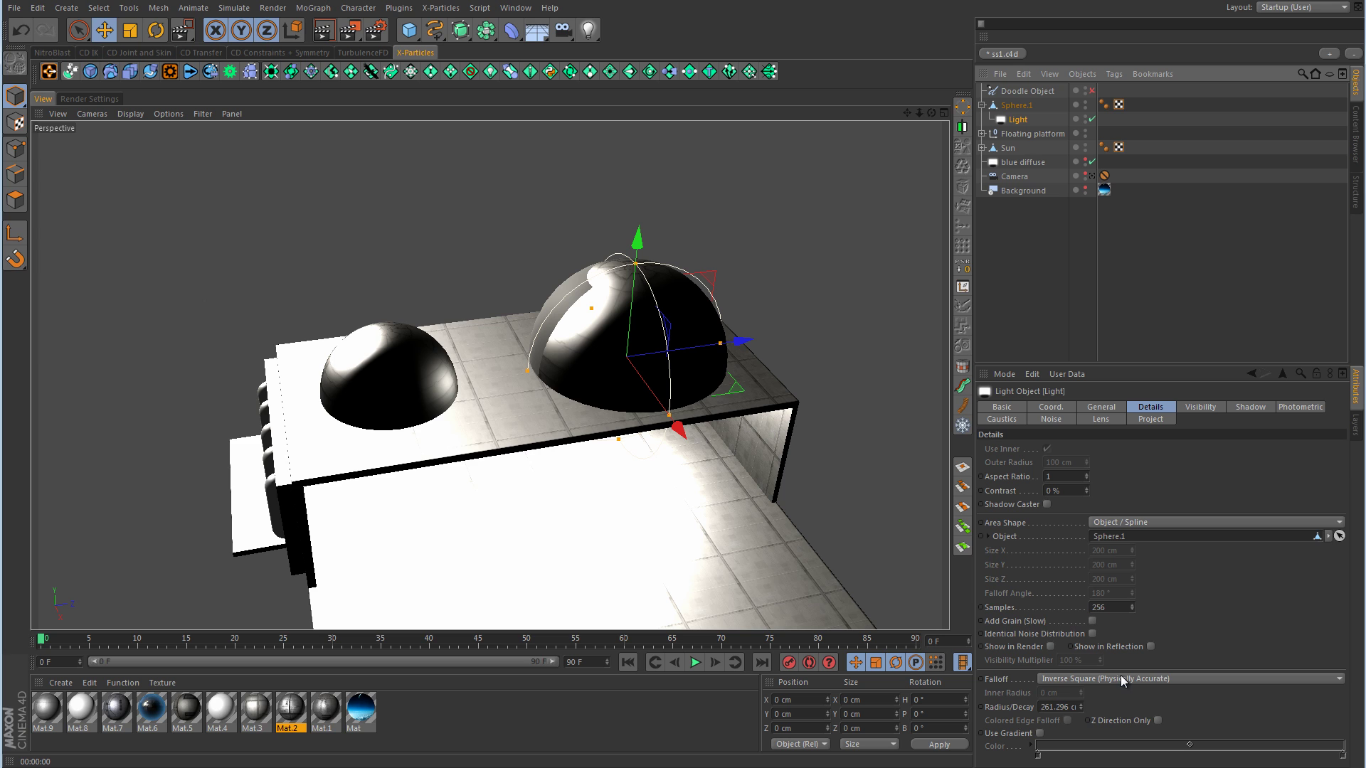
right_click(1013, 609)
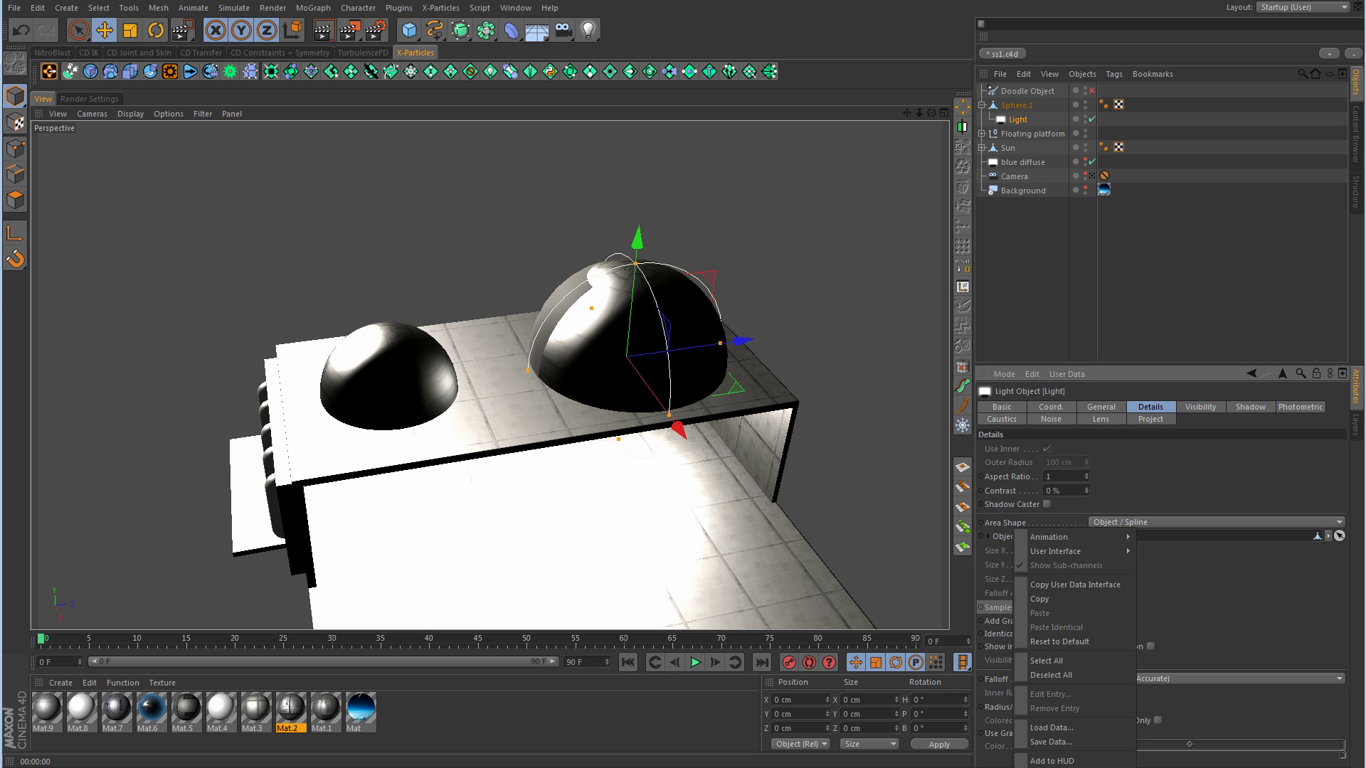
key("Escape")
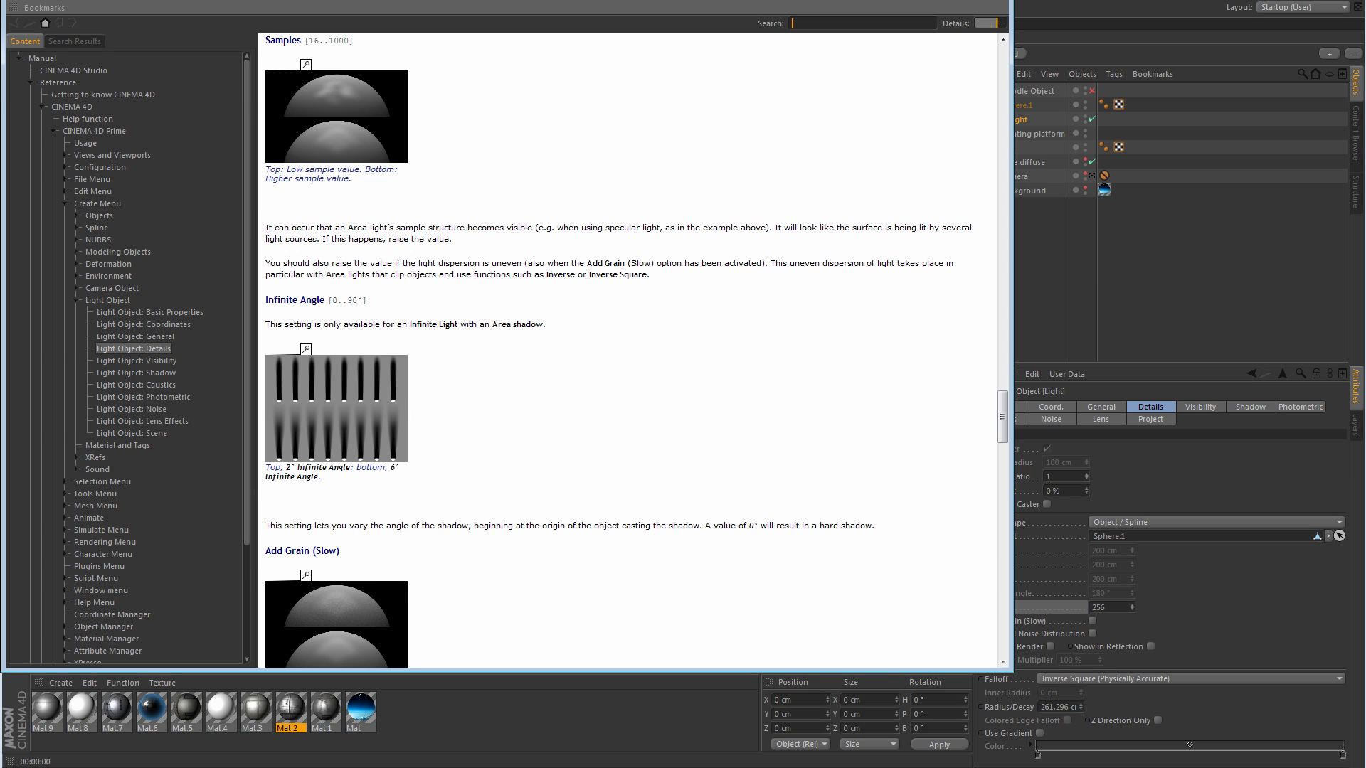
left_click(306, 65)
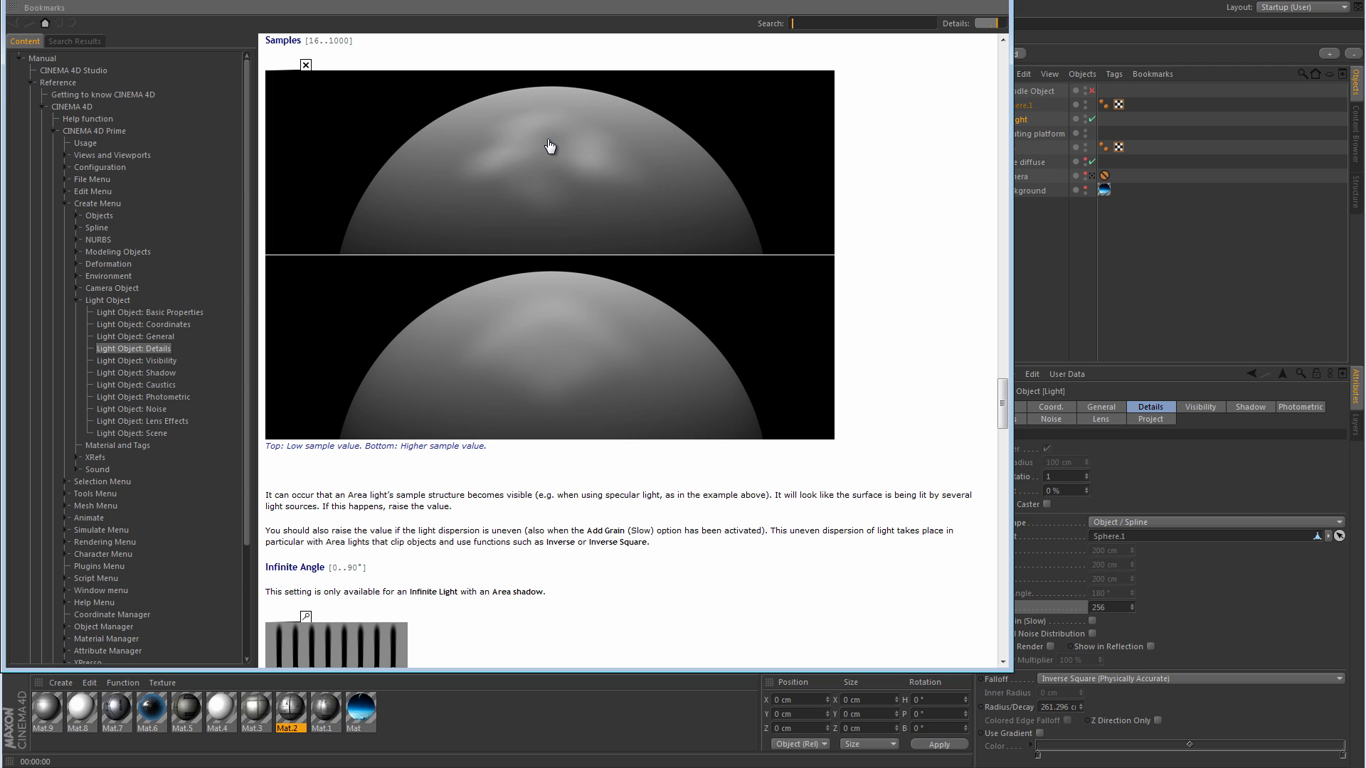
left_click(1003, 3)
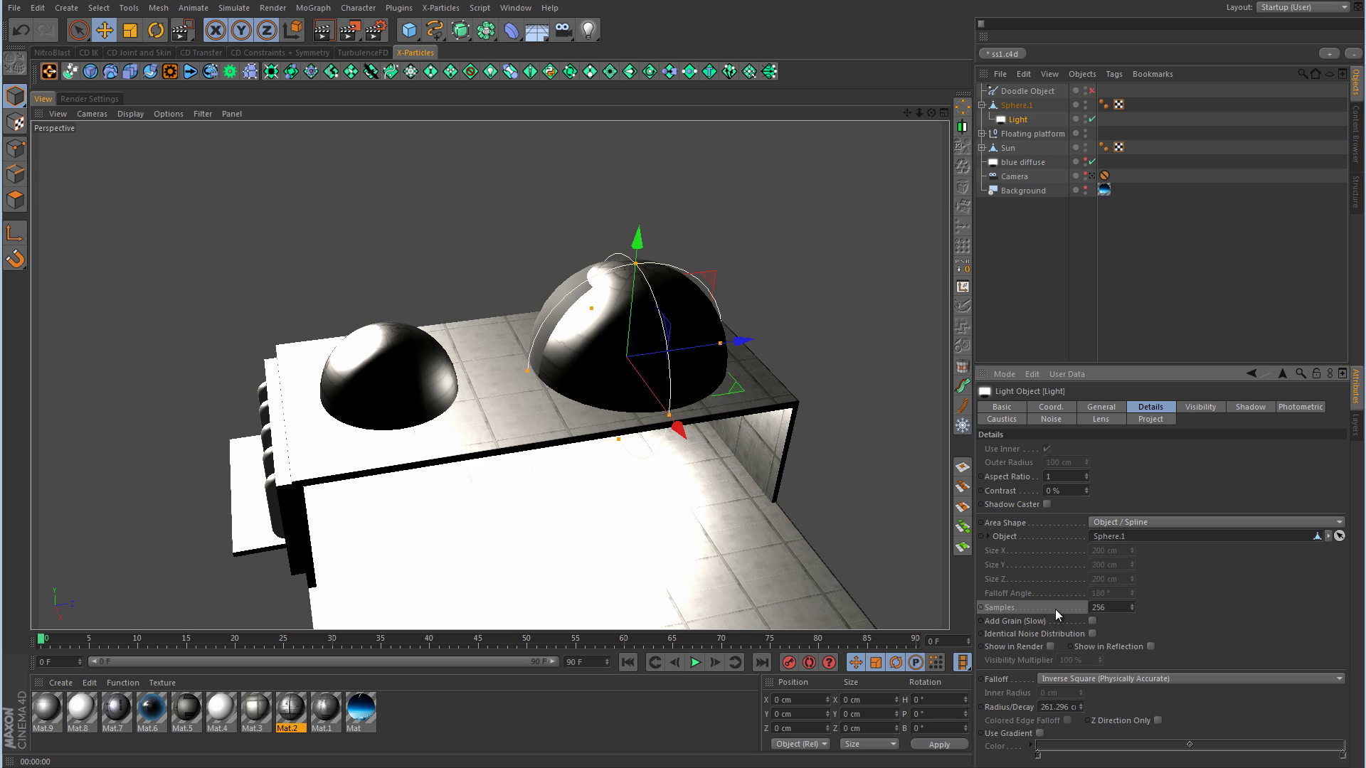
Step: Look through the scene camera again and turn on the interactive render region over the two domes
left_click(1070, 680)
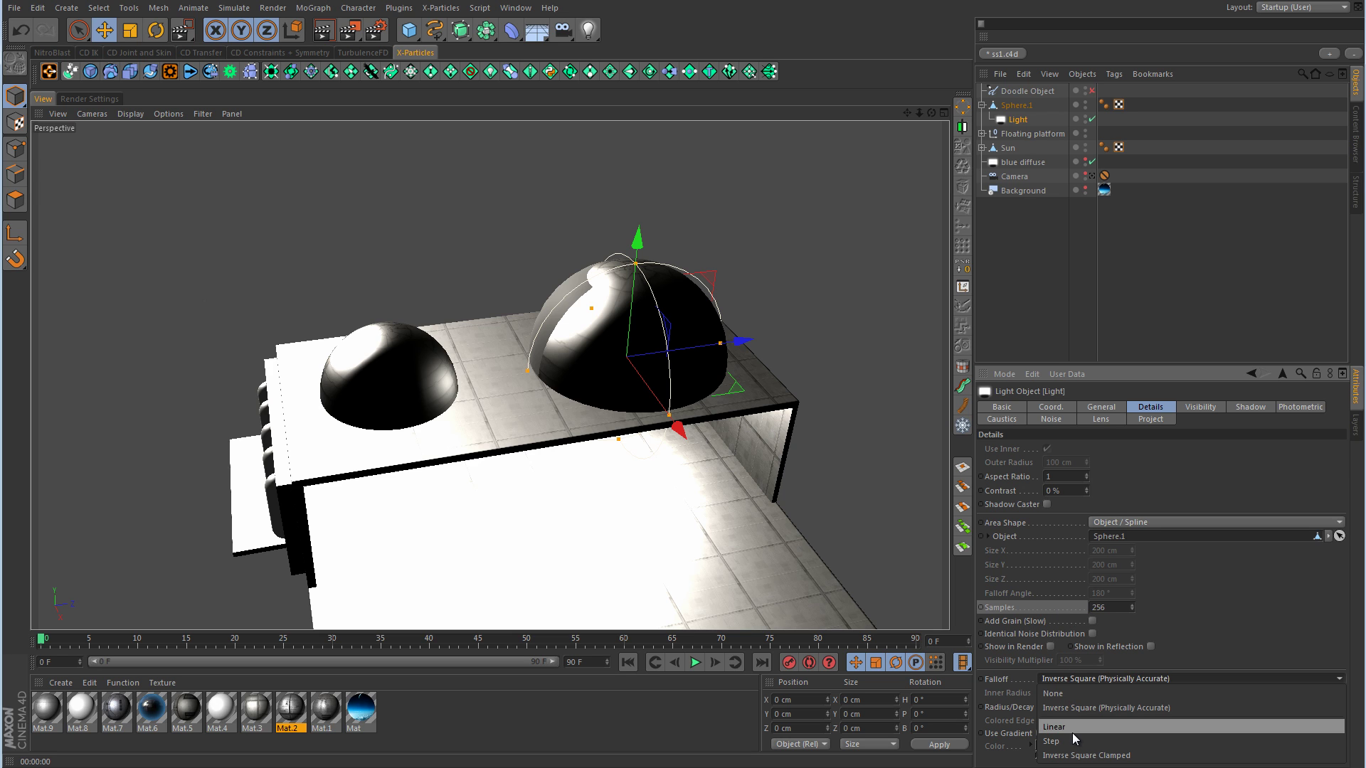
left_click(1224, 591)
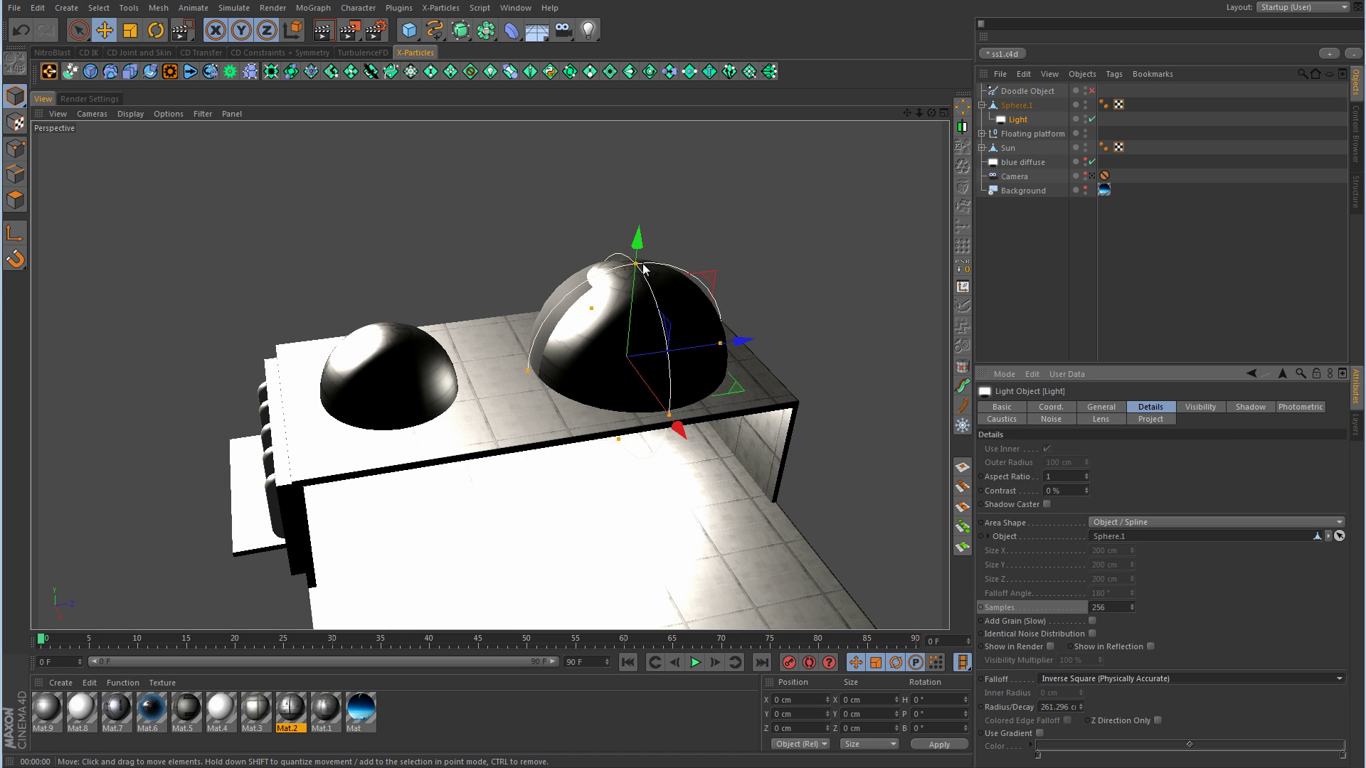
left_click(1092, 178)
left_click(350, 29)
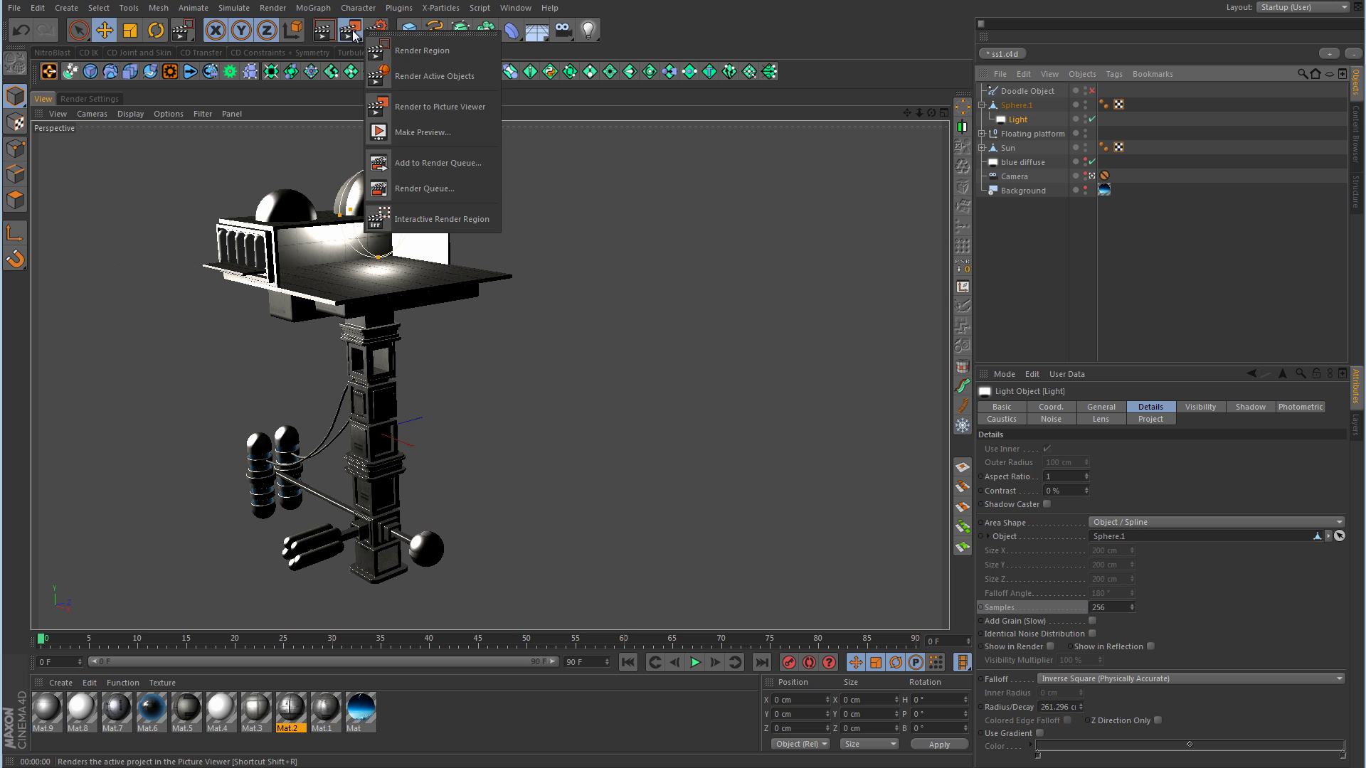
left_click(463, 216)
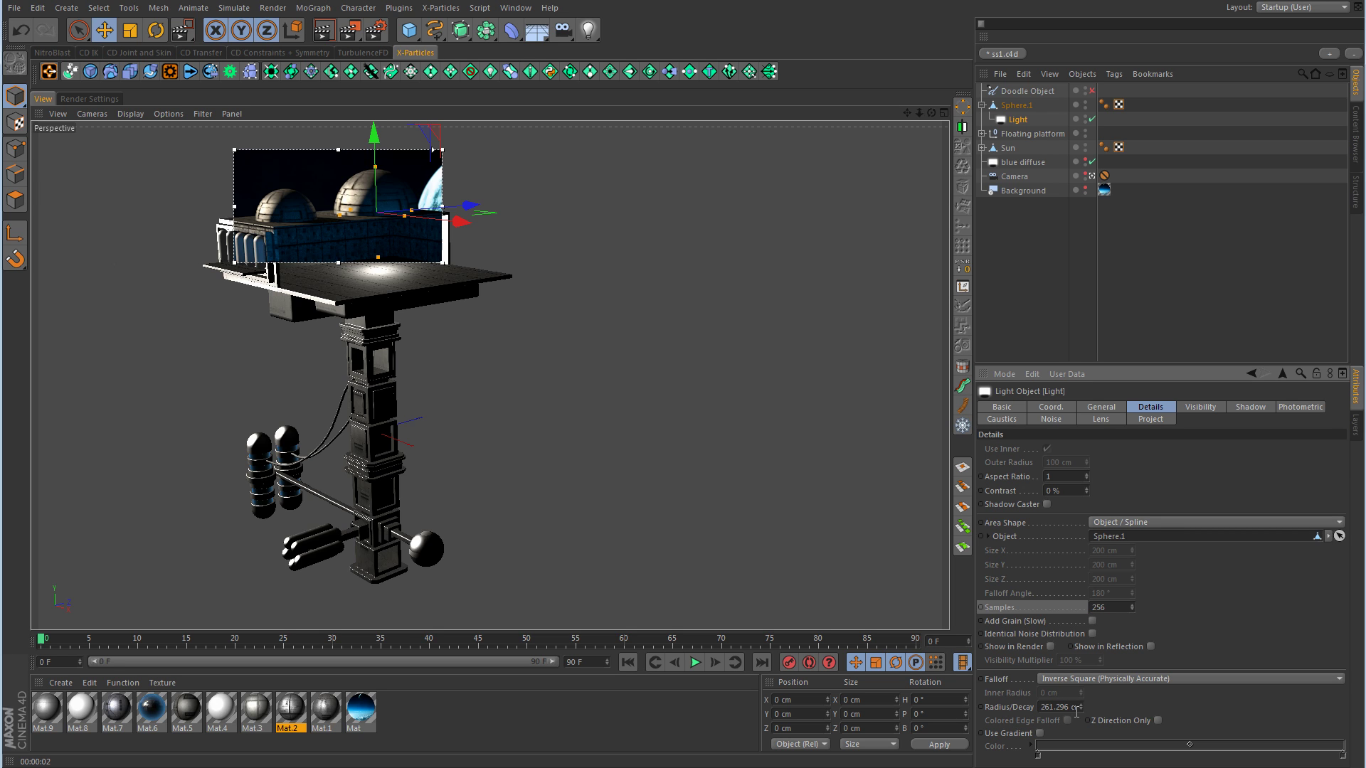
Step: Try the Linear falloff on the bounce light and restore Inverse Square (Physically Accurate)
left_click(1065, 680)
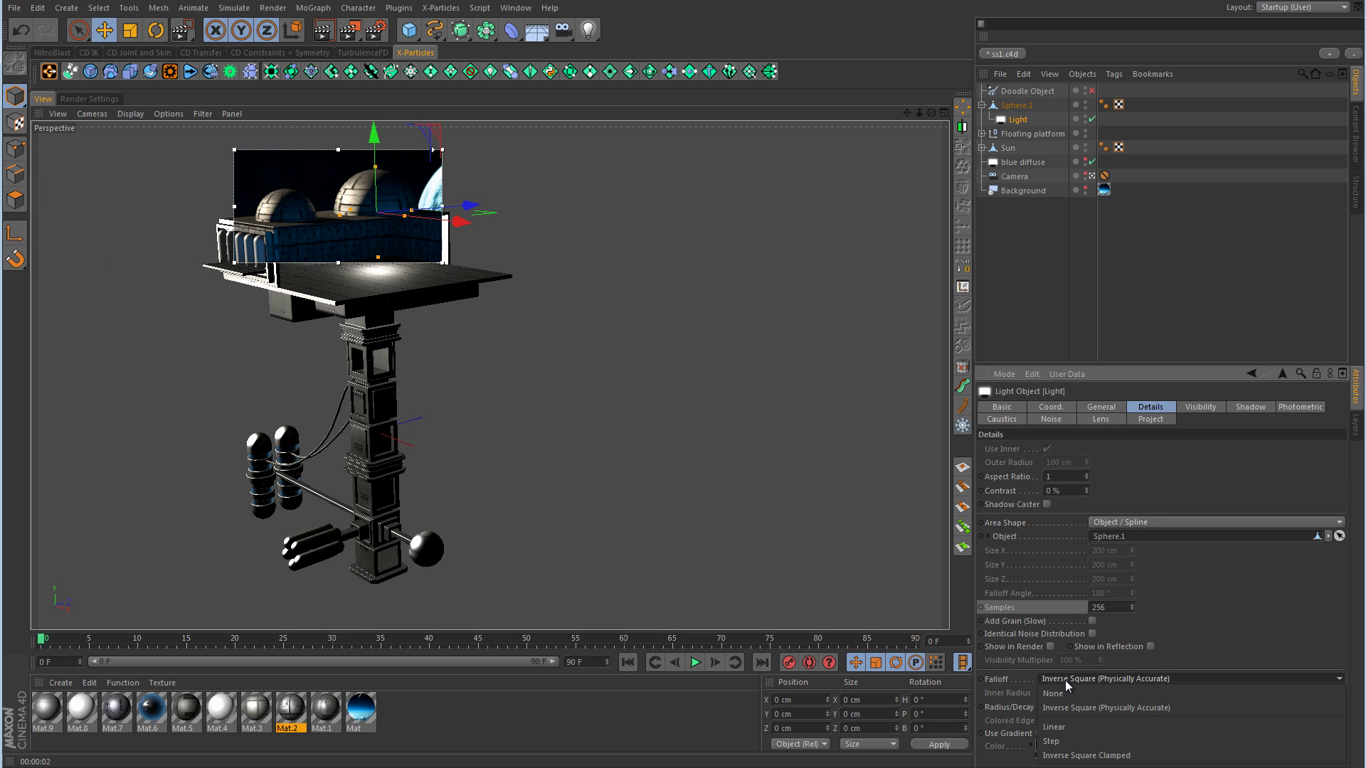
left_click(1065, 727)
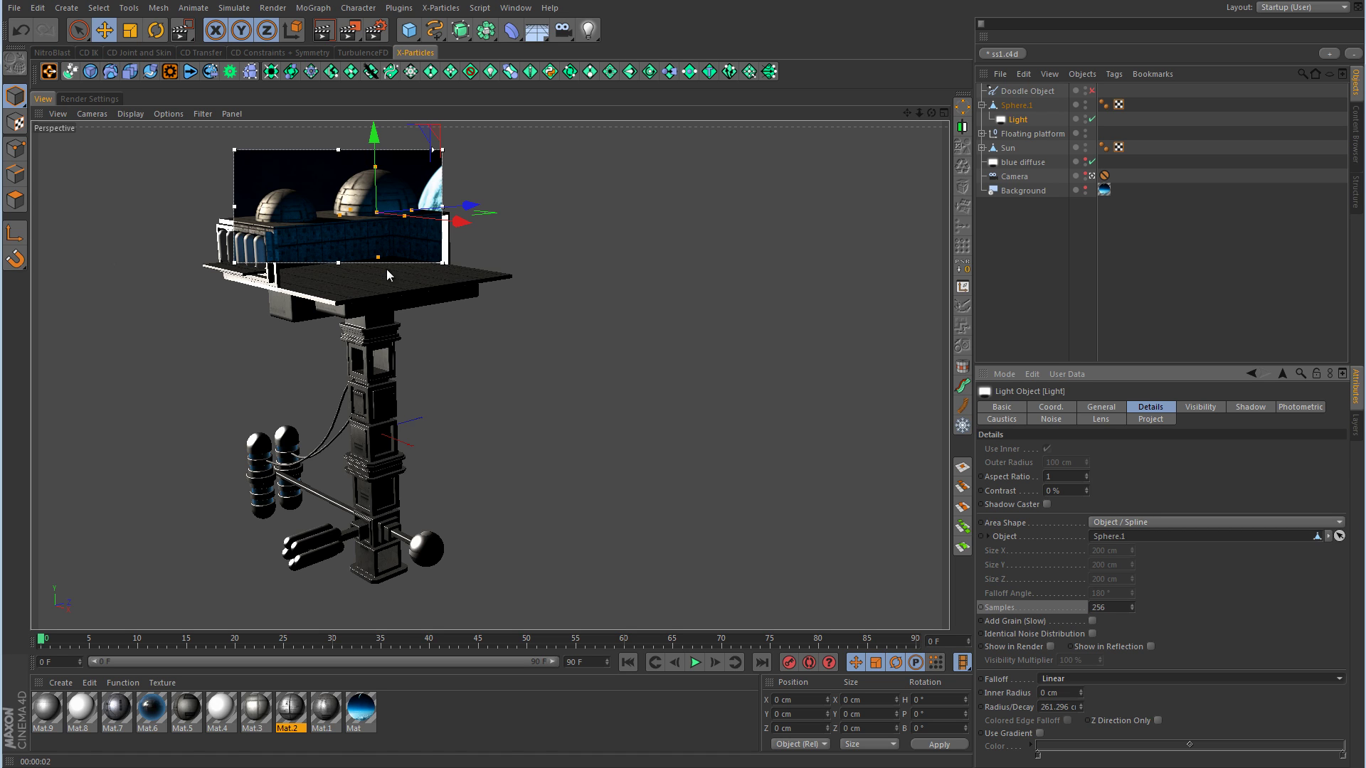
left_click(1142, 696)
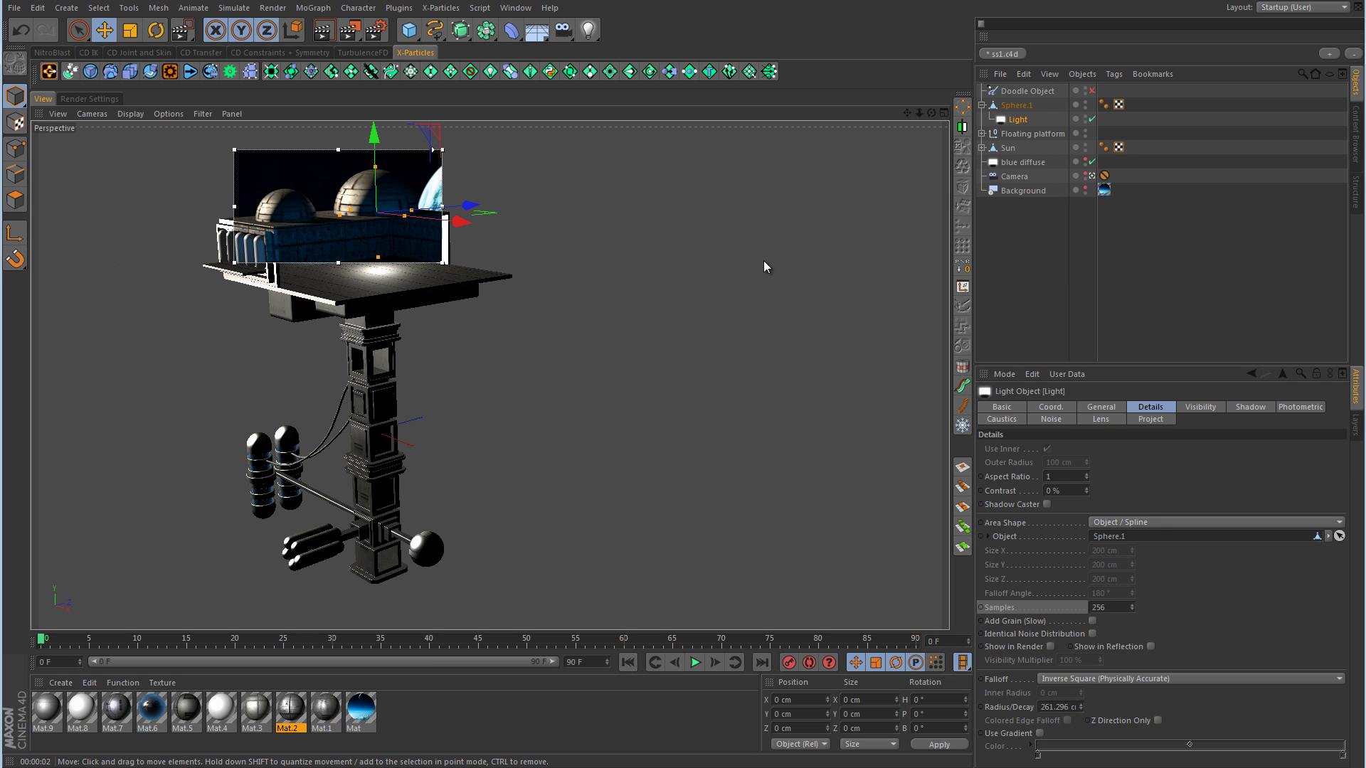
Step: Turn off the interactive render region, then hide Sphere.1 with its child light and collapse its hierarchy
left_click_drag(350, 30, 429, 226)
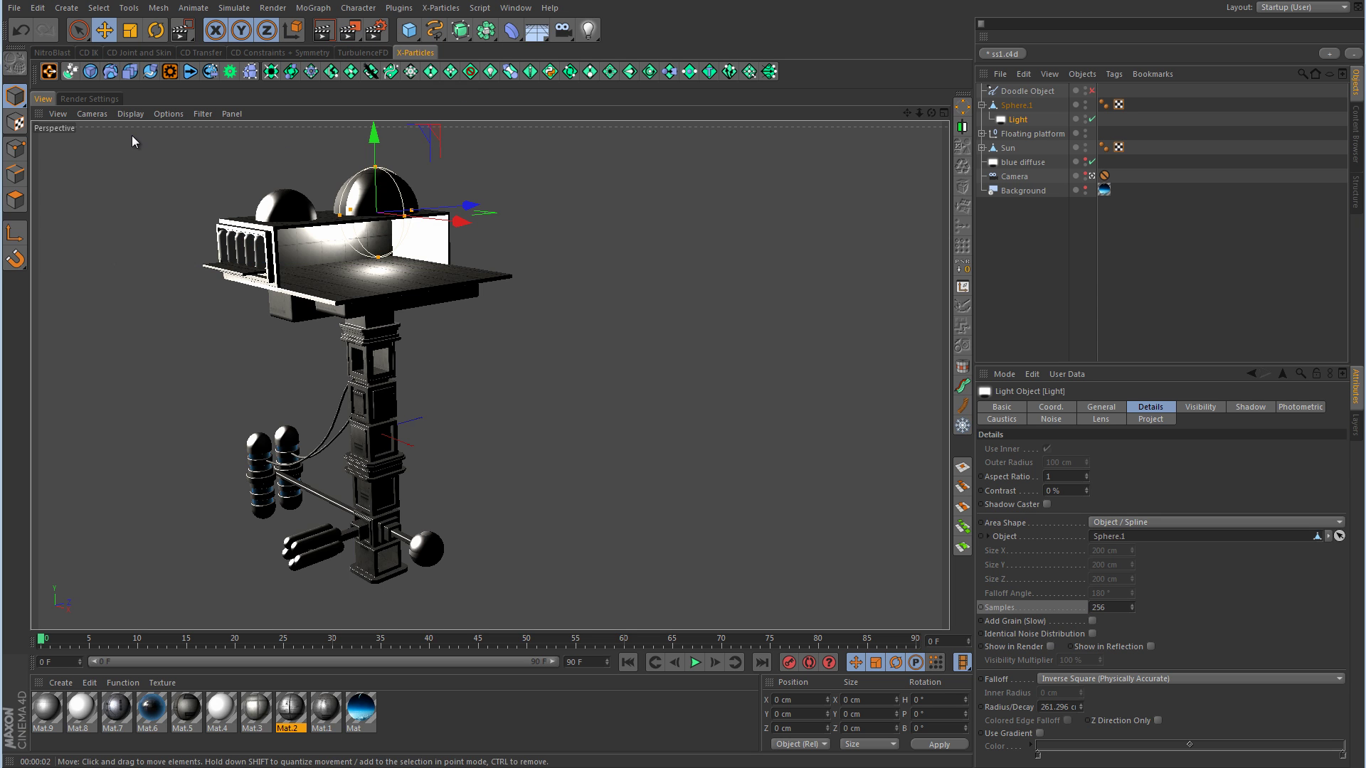
left_click(104, 98)
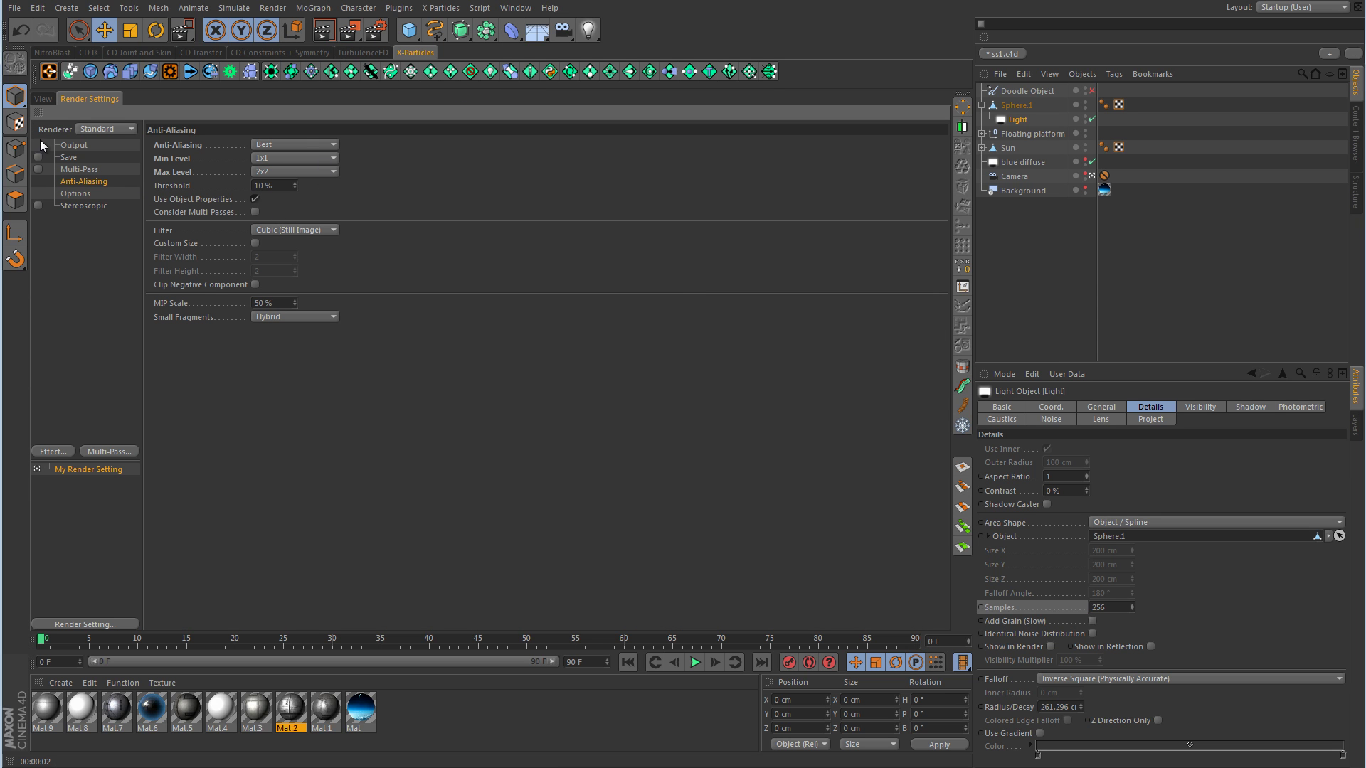
left_click(42, 99)
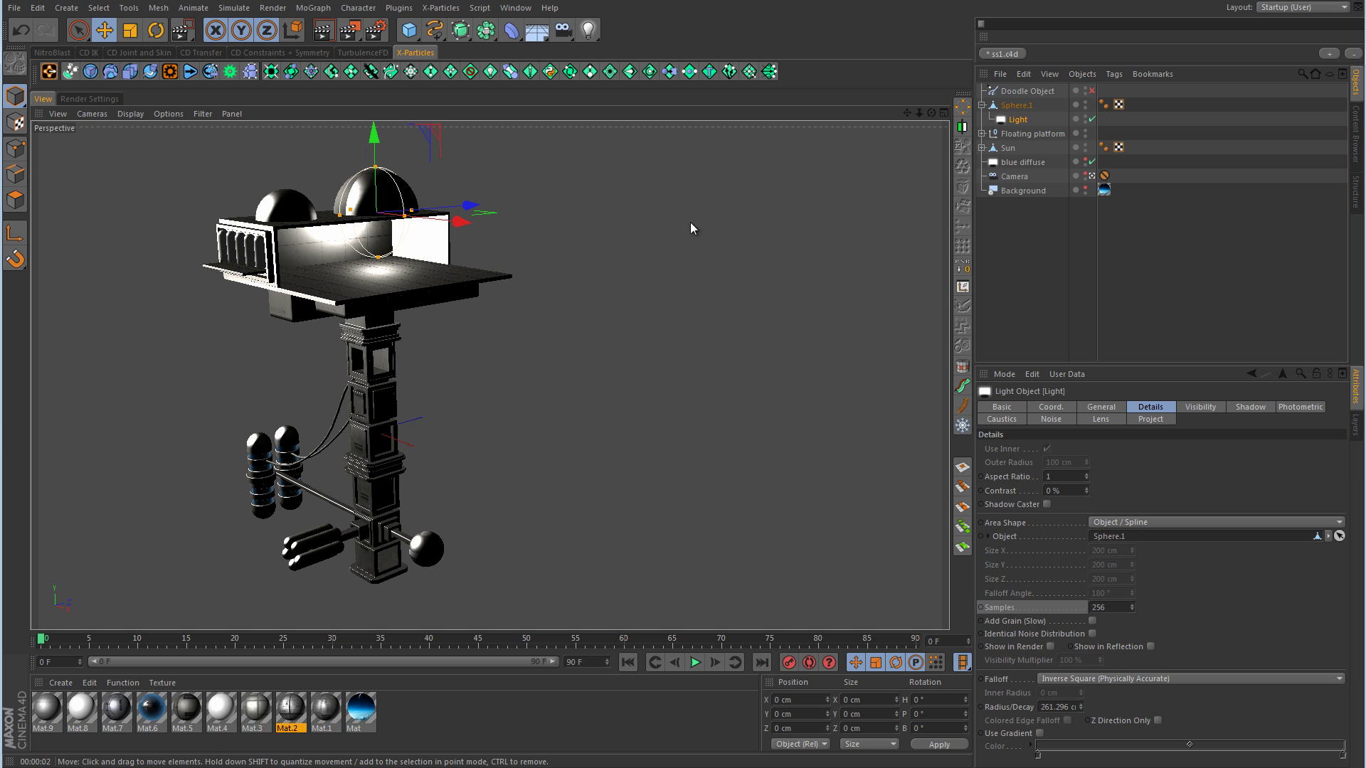
left_click(1085, 104)
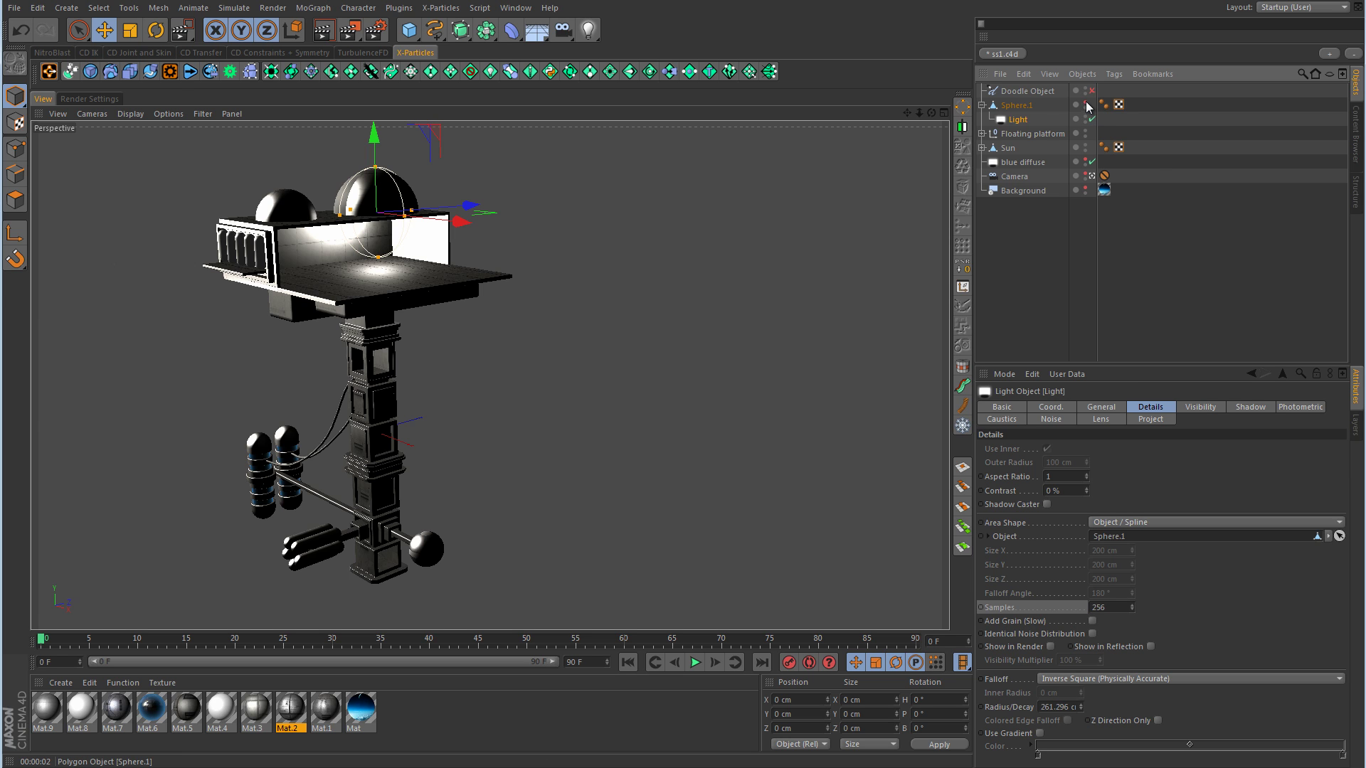
left_click(983, 104)
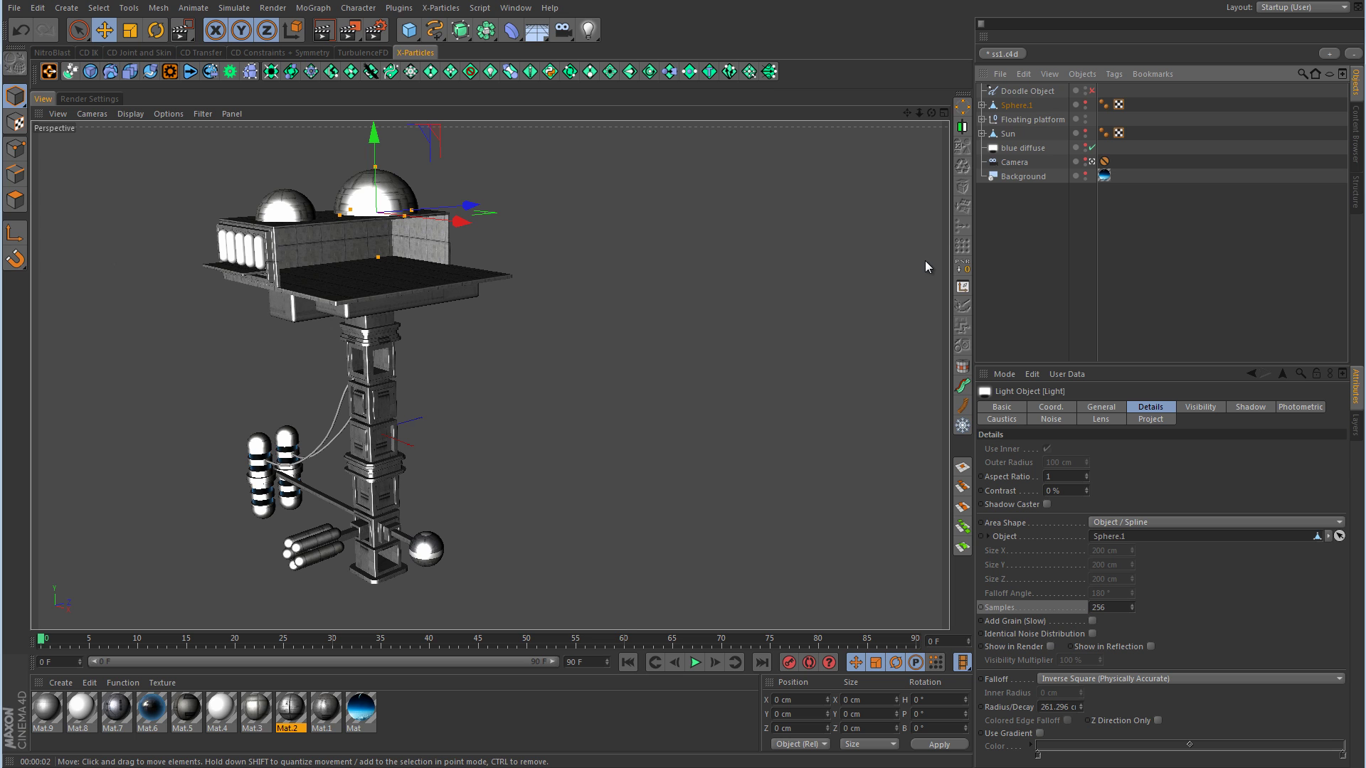
Step: Check the render output size and render the full camera view to the Picture Viewer
left_click(98, 102)
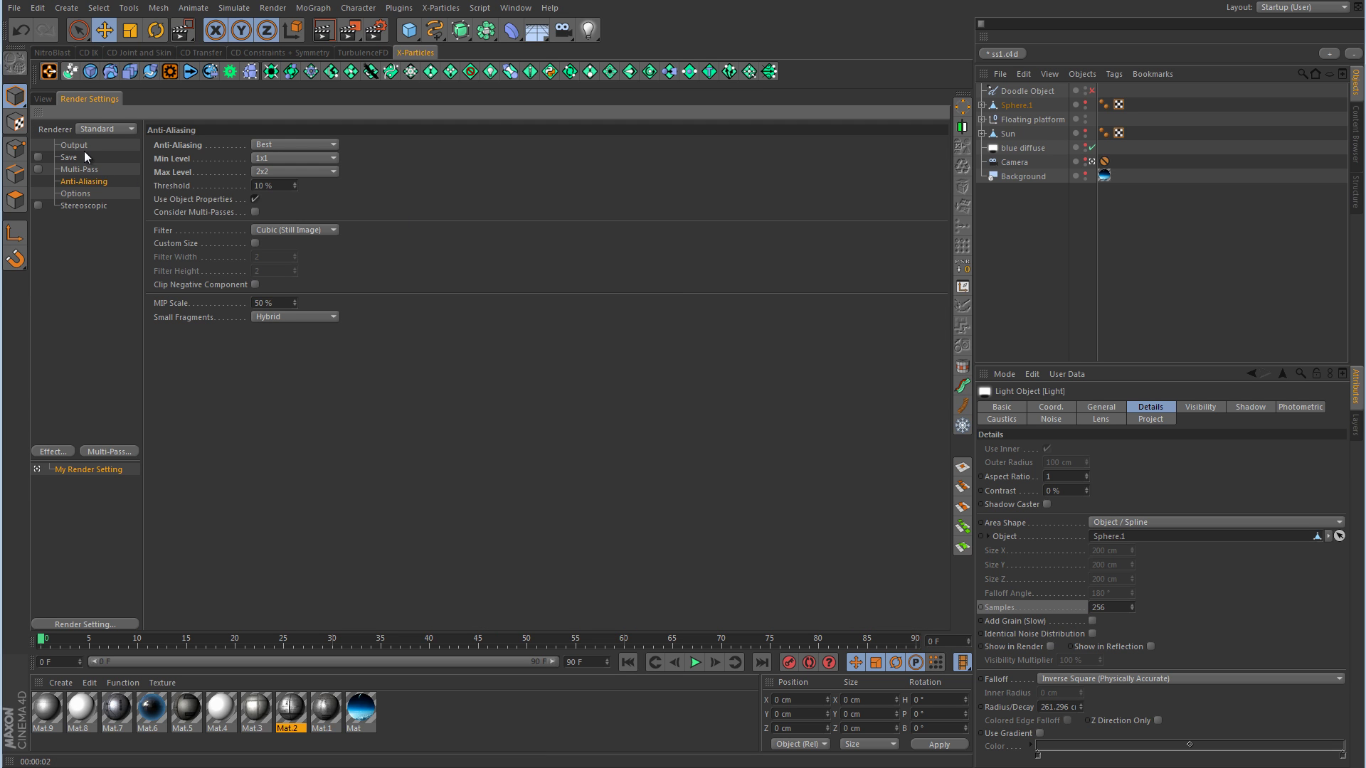
left_click(71, 157)
key("Up")
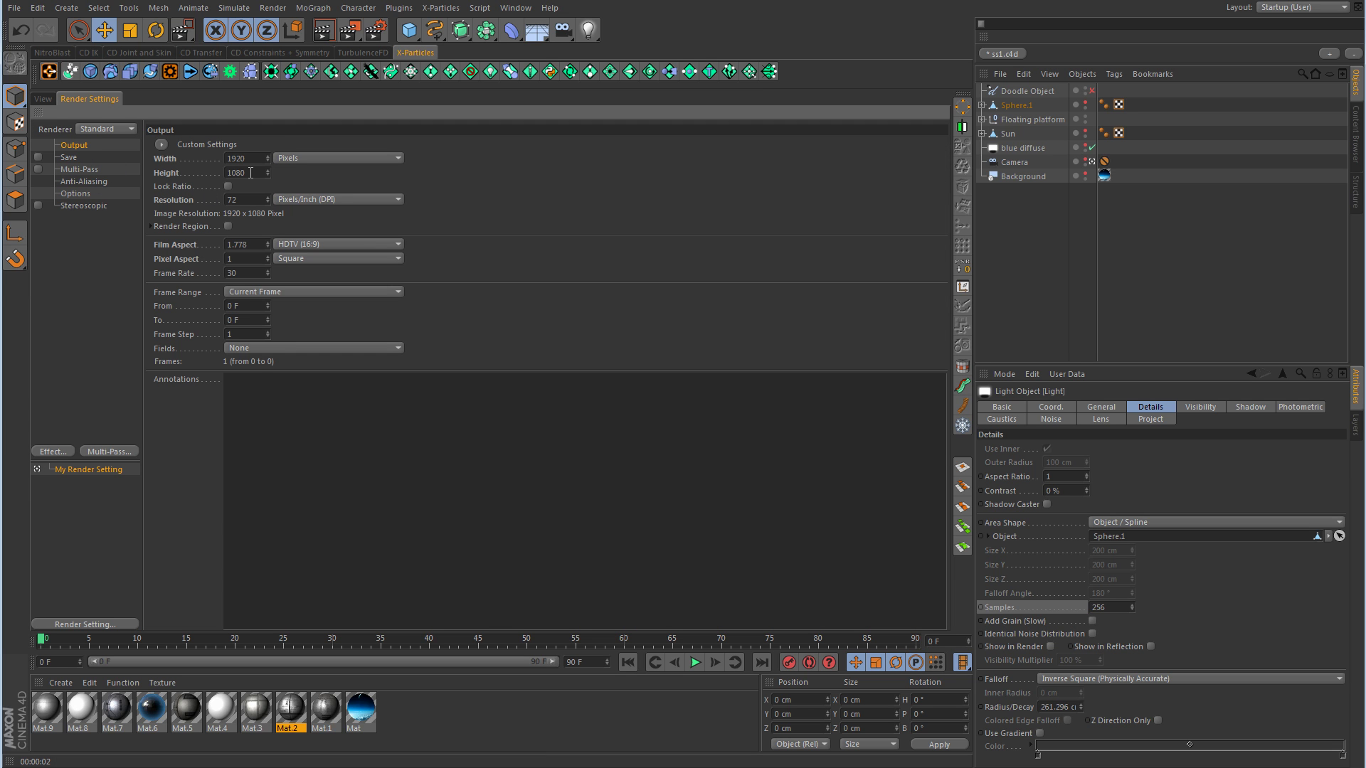
left_click(43, 97)
left_click(351, 30)
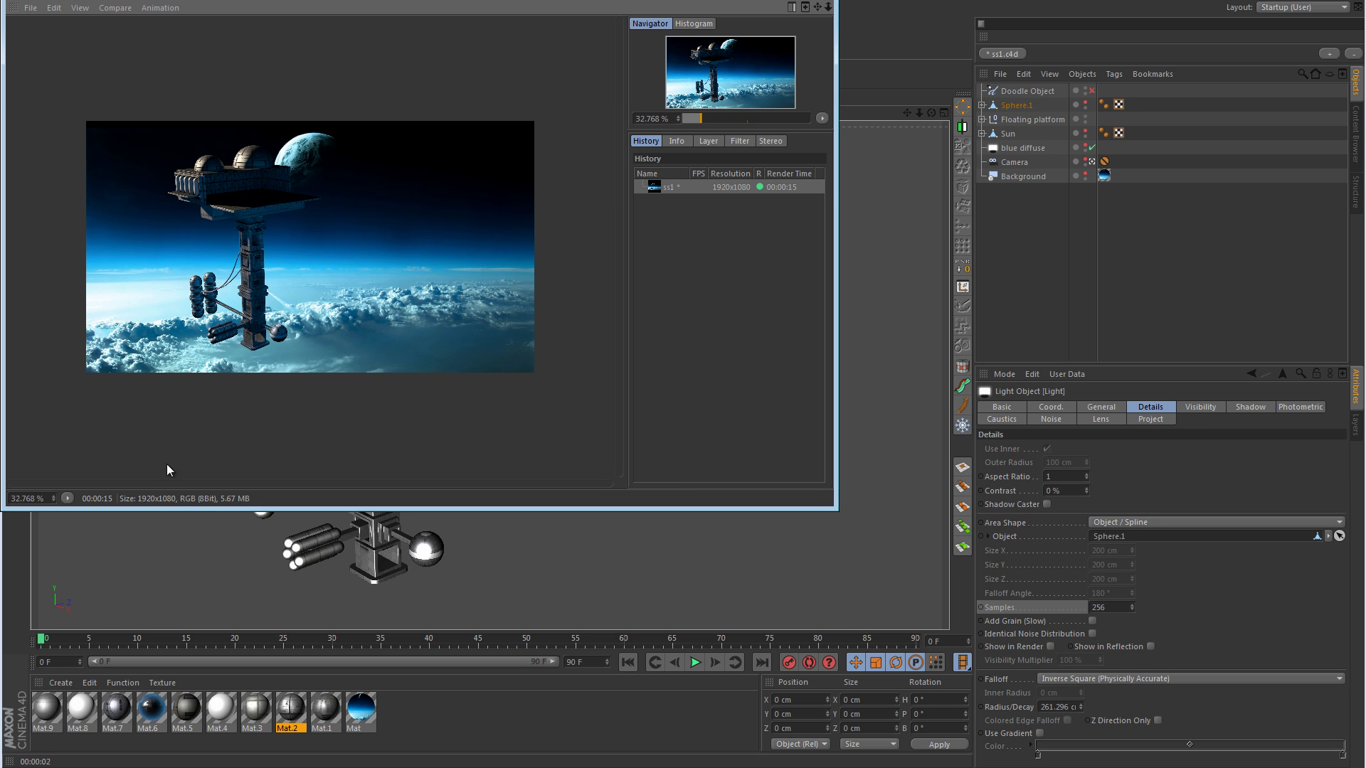
Step: Enlarge the Picture Viewer, inspect the platform render at 100% and bring up the "space station test" image in Windows Photo Viewer for comparison
left_click_drag(831, 510, 1350, 752)
scroll(697, 535, "up", 6)
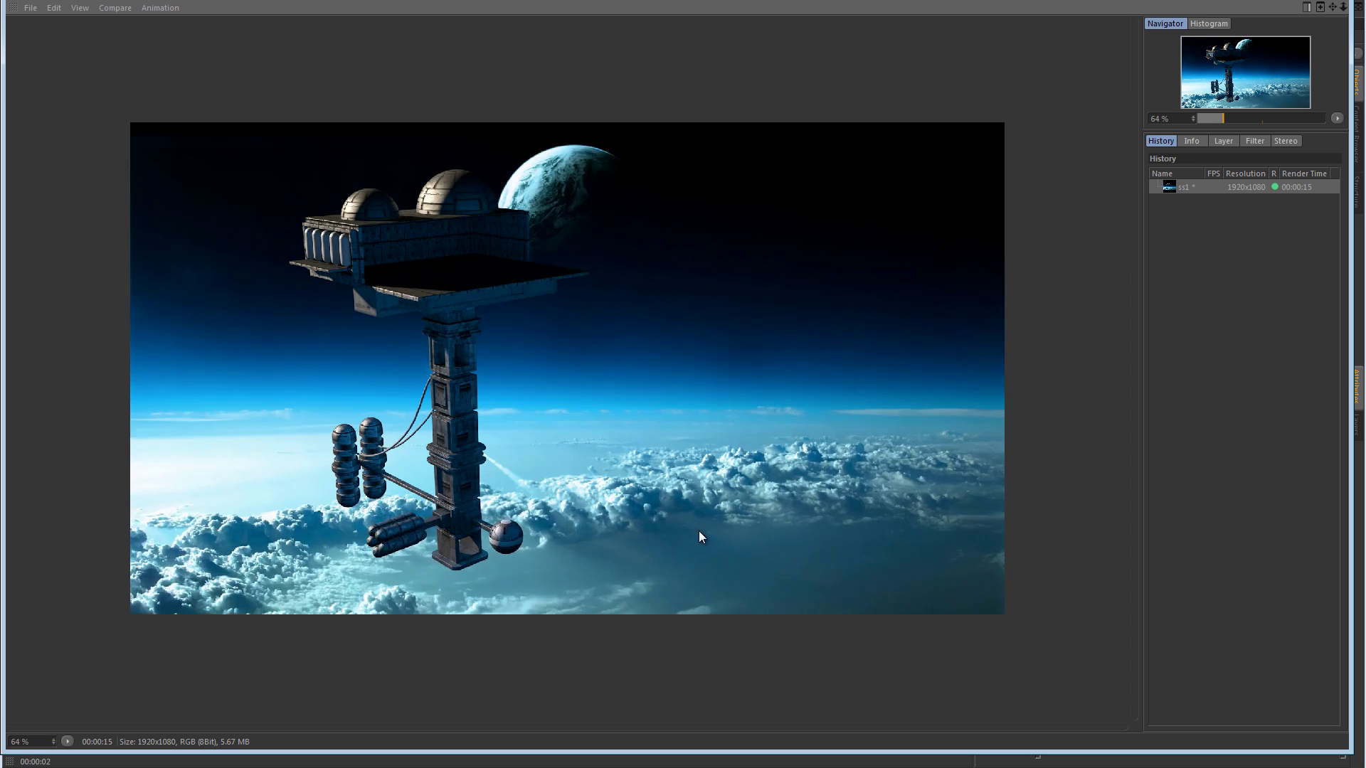
scroll(530, 464, "down", 1)
left_click_drag(495, 406, 539, 420)
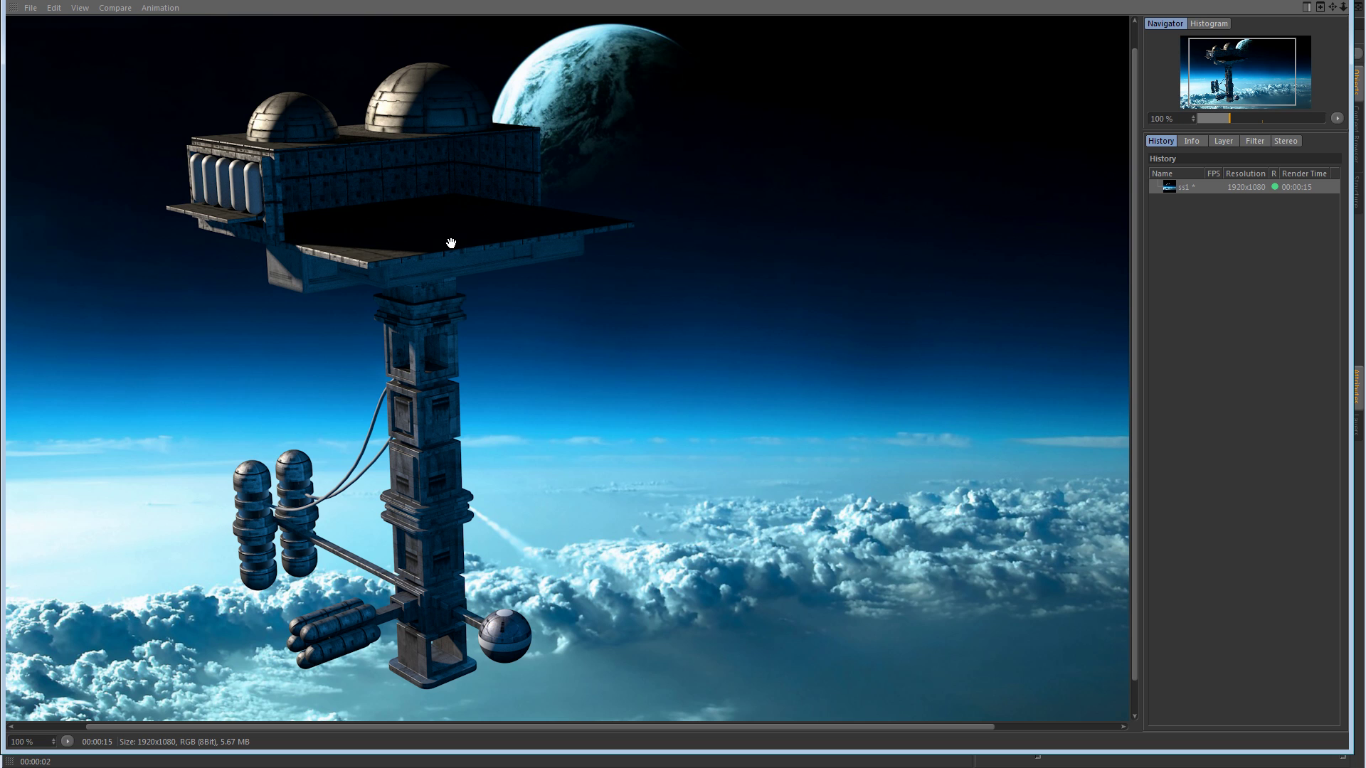
key("alt+Tab")
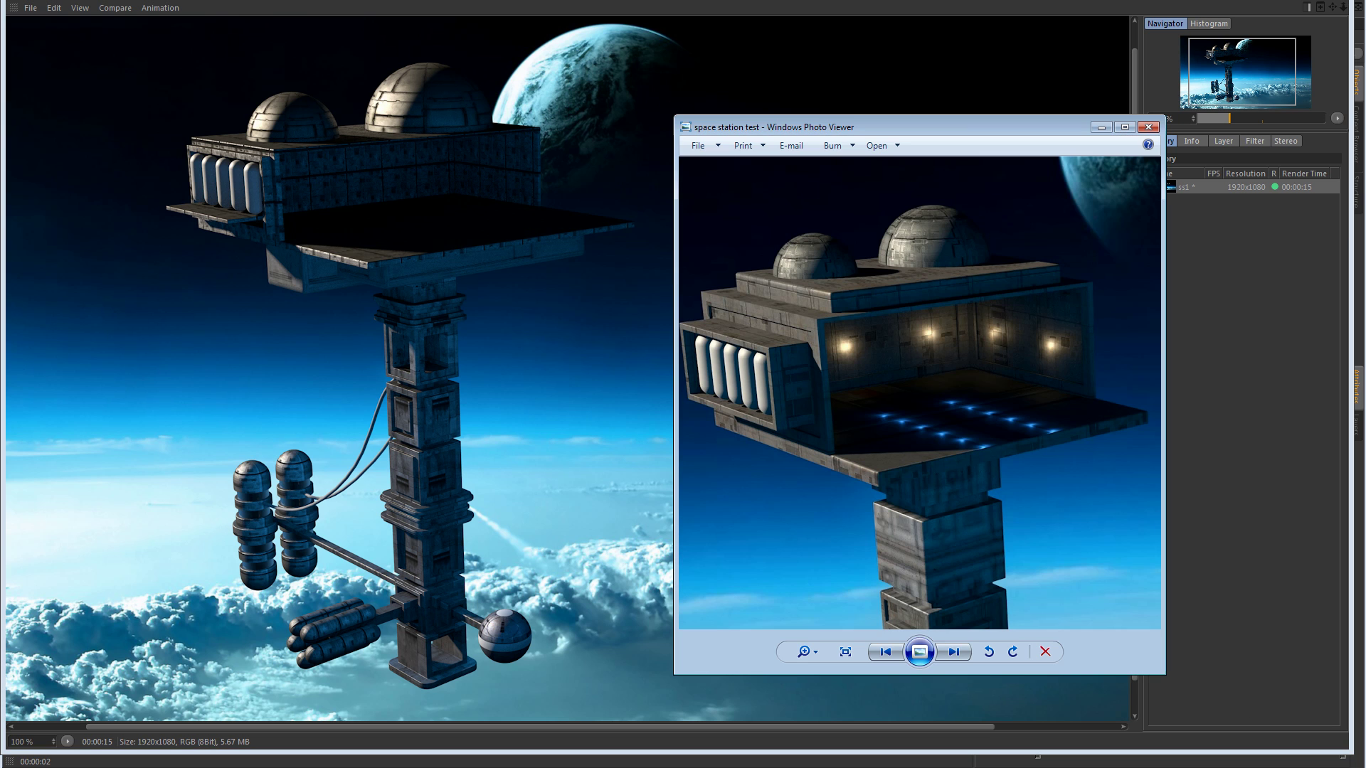